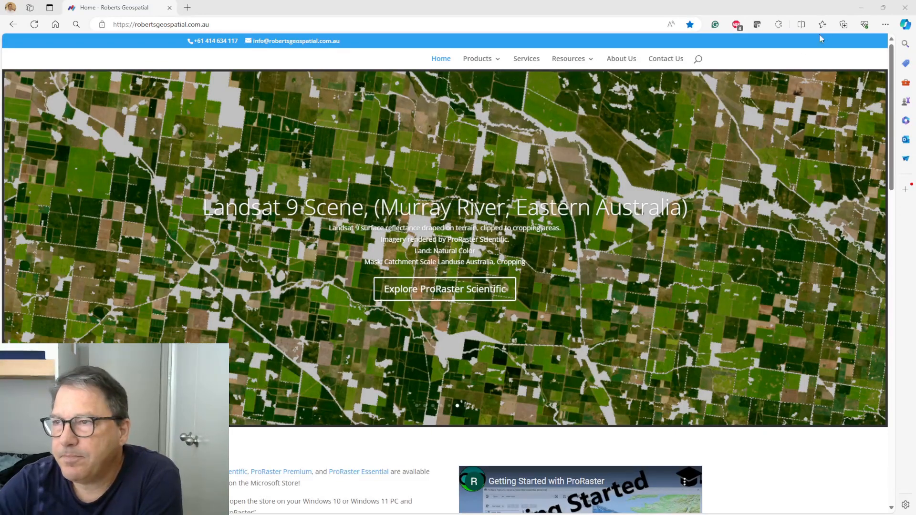
# Minimise the browser and bring the ProRaster Scientific window into clear view on the desktop
pyautogui.click(861, 8)
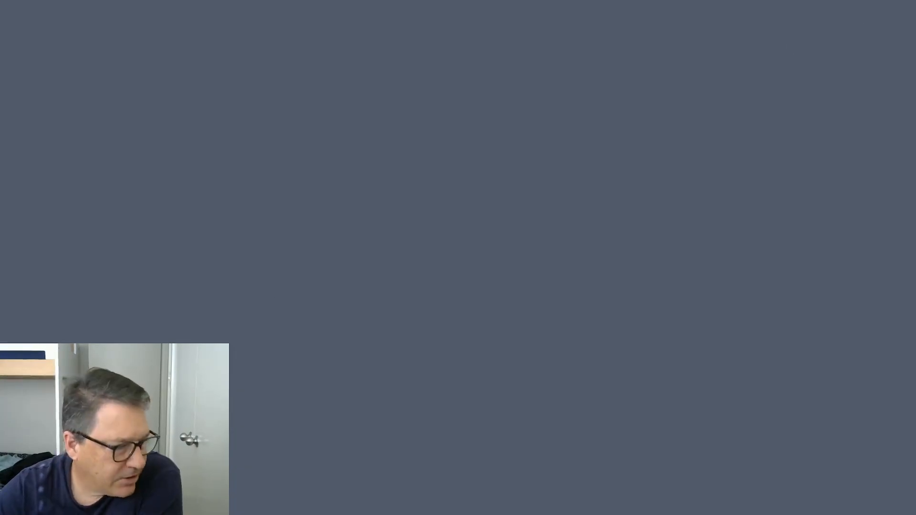
pyautogui.moveTo(0, 244); pyautogui.dragTo(563, 54)
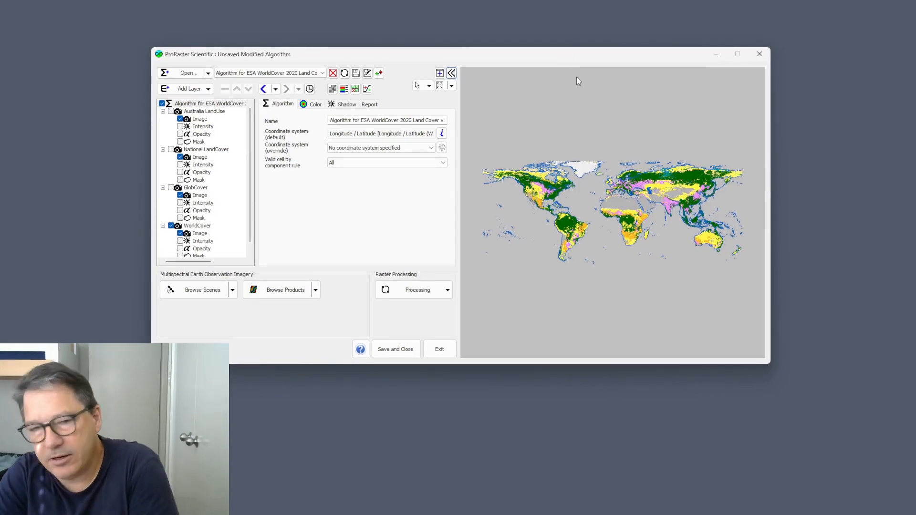
pyautogui.moveTo(548, 62); pyautogui.dragTo(664, 37)
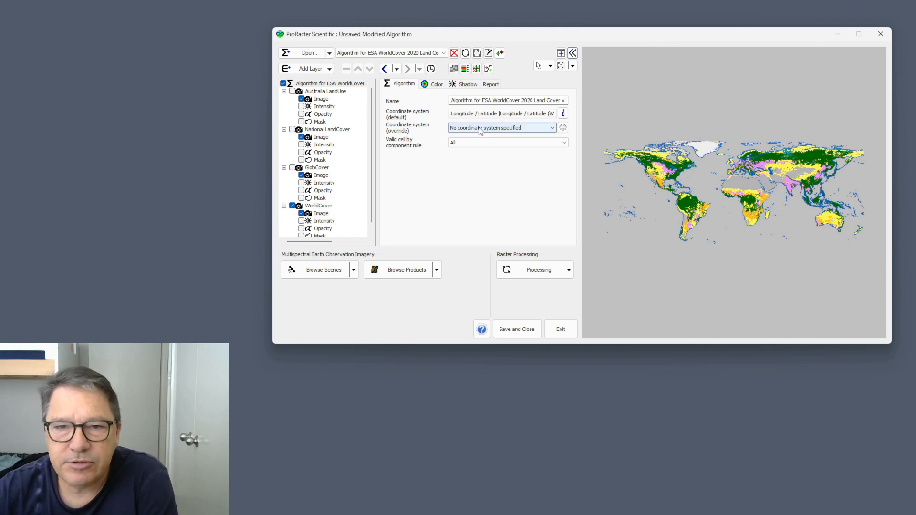
# Show the WorldCover layer's Image component settings and check its band selection
pyautogui.click(319, 214)
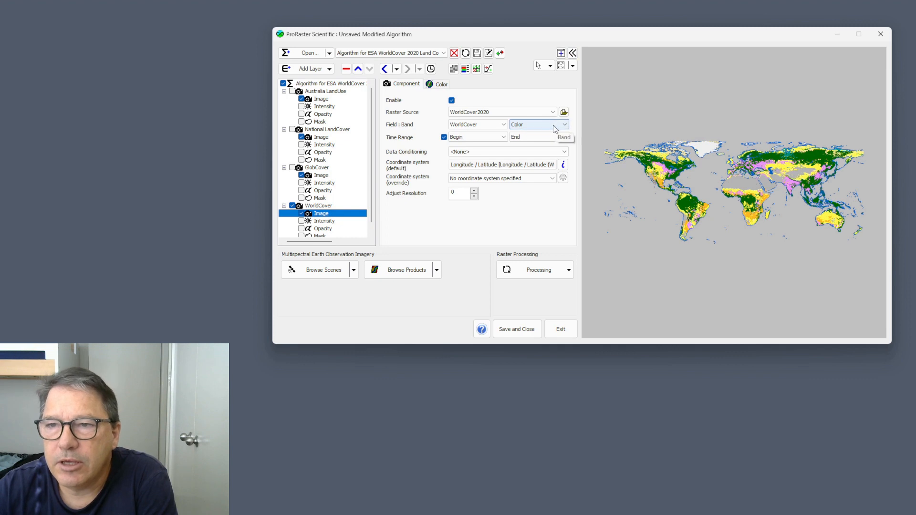
pyautogui.click(554, 125)
pyautogui.click(554, 126)
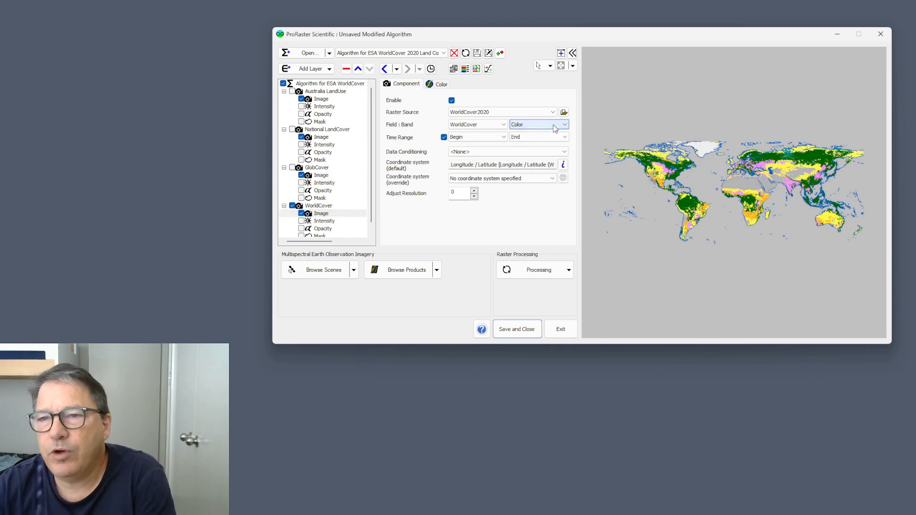
pyautogui.moveTo(684, 165)
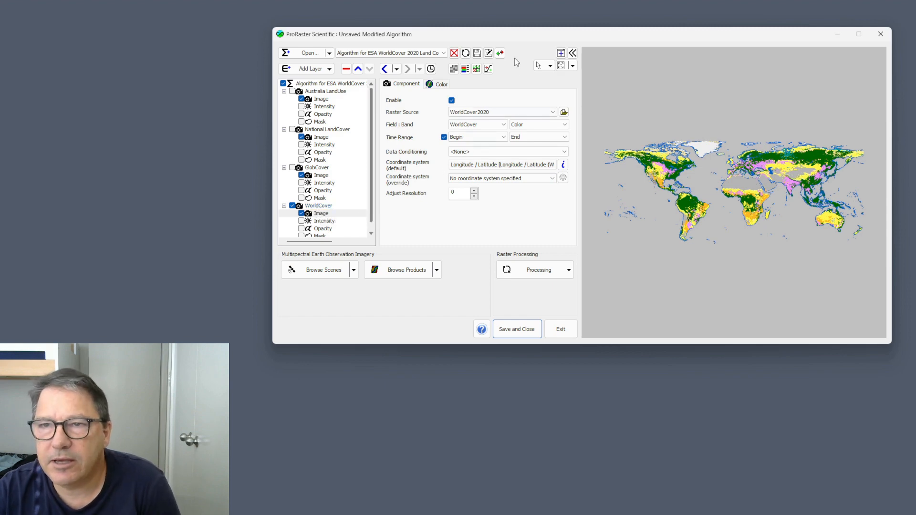
# Open the algorithm's map in a separate preview window, move the main window aside and maximise the preview
pyautogui.click(562, 53)
pyautogui.moveTo(470, 36); pyautogui.dragTo(0, 95)
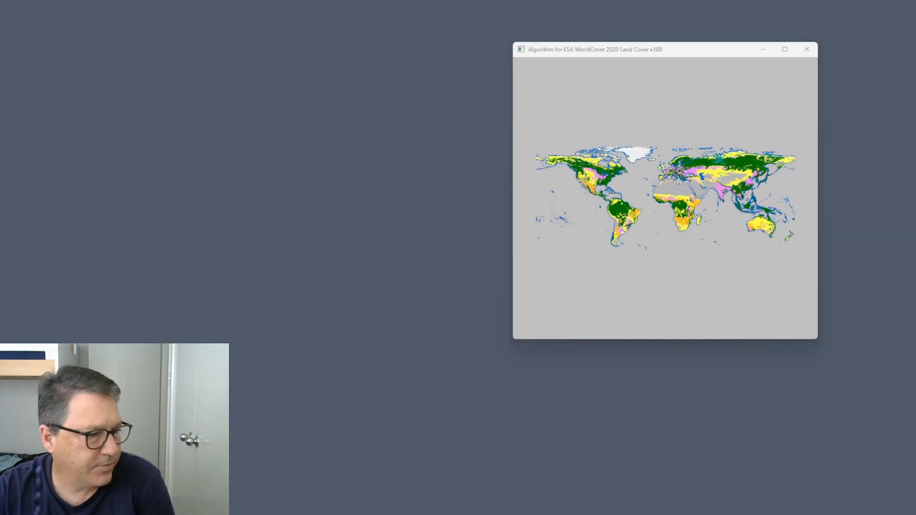
pyautogui.doubleClick(691, 49)
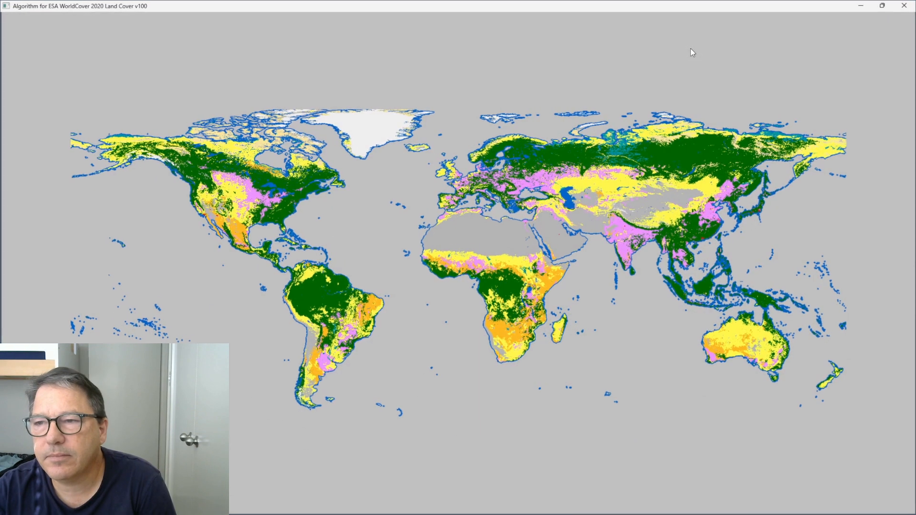
# Examine the WorldCover land cover classes across southeastern Australia, from the whole continent down to the Melbourne area
pyautogui.scroll(1, 538, 335)
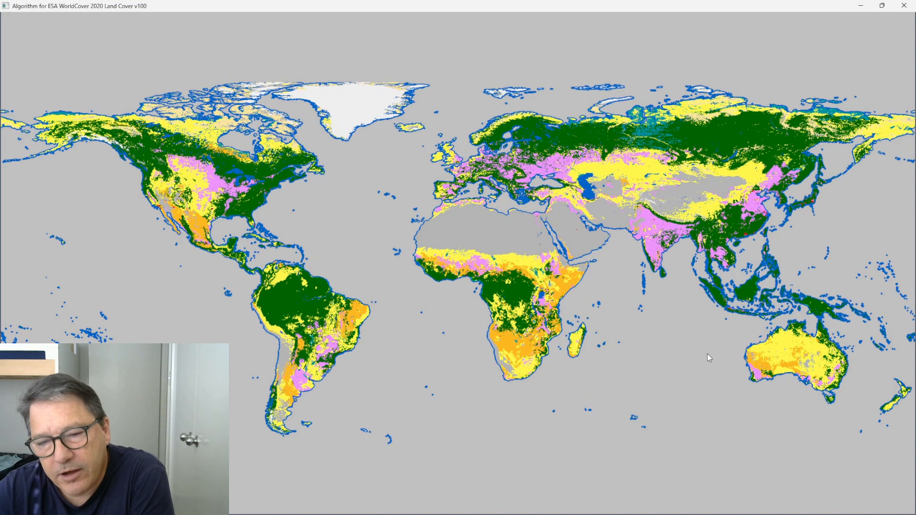
pyautogui.moveTo(768, 373); pyautogui.dragTo(663, 330)
pyautogui.scroll(3, 663, 329)
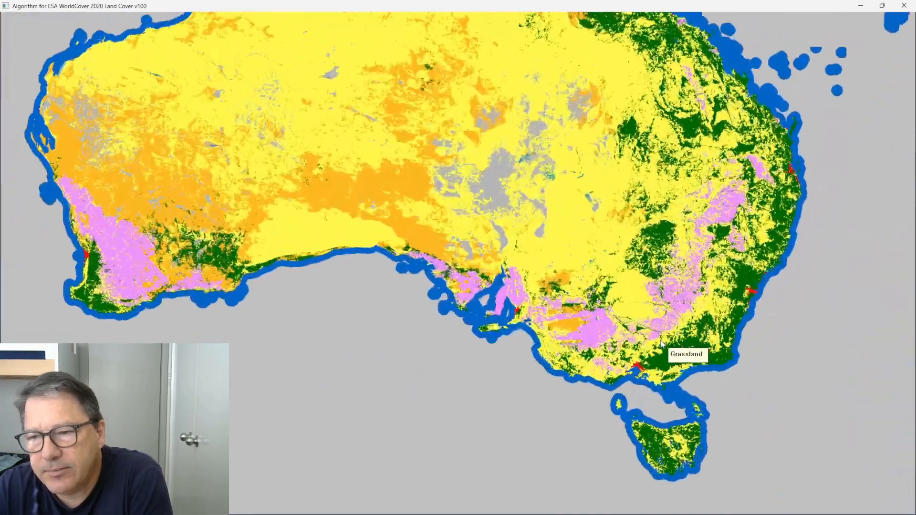
pyautogui.scroll(5, 662, 344)
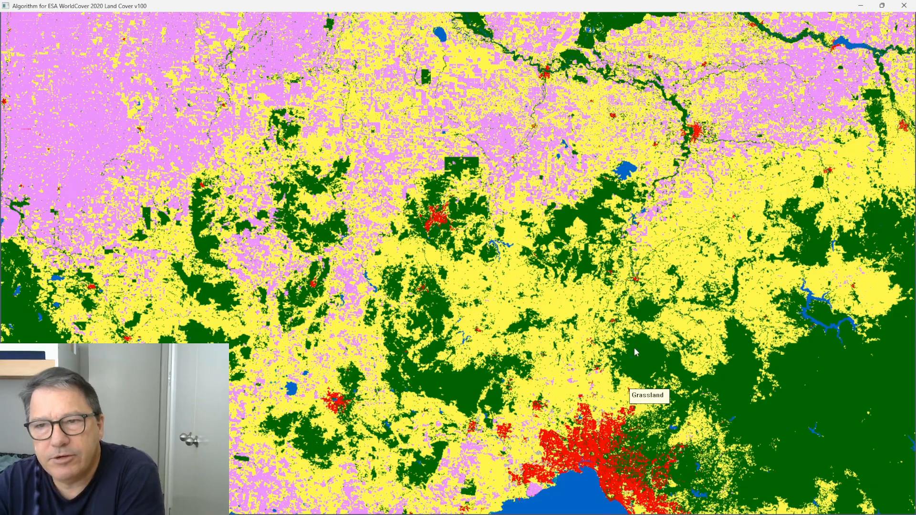
pyautogui.scroll(2, 624, 340)
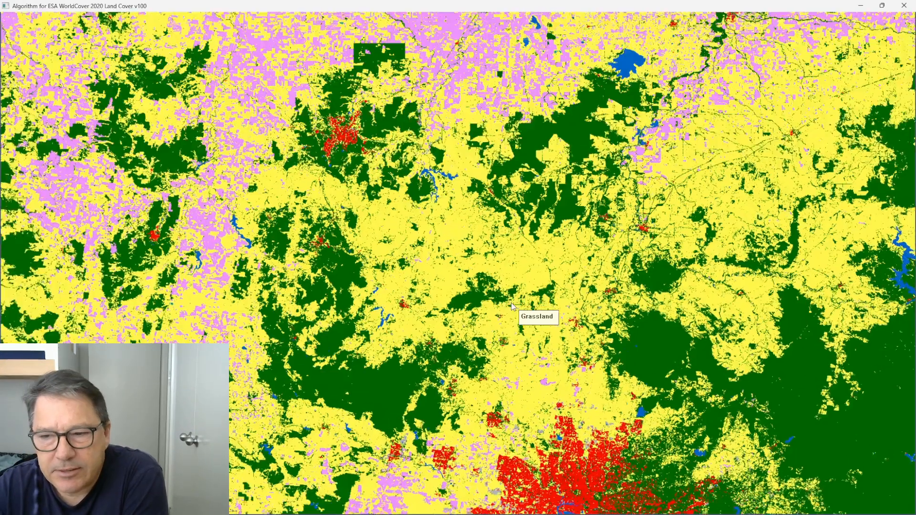
pyautogui.scroll(4, 566, 396)
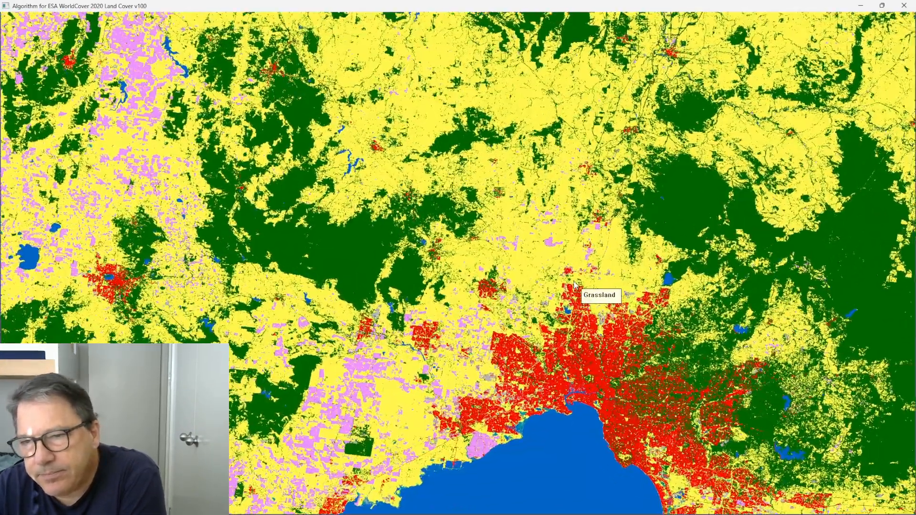
pyautogui.scroll(3, 577, 282)
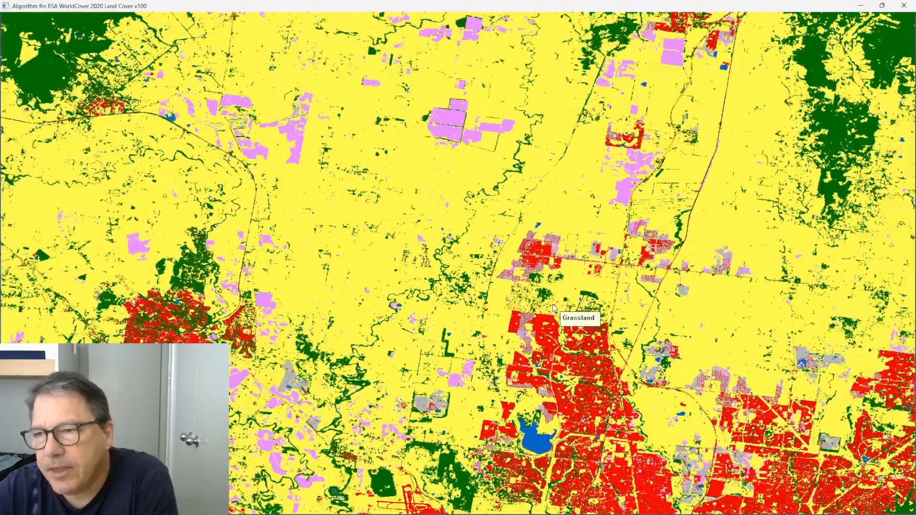
pyautogui.scroll(-2, 550, 308)
pyautogui.scroll(-3, 680, 258)
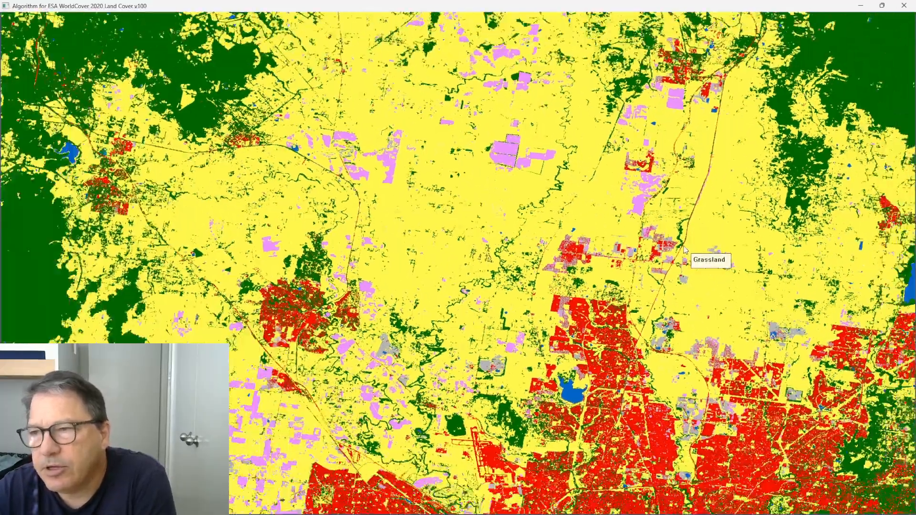
pyautogui.scroll(-5, 640, 257)
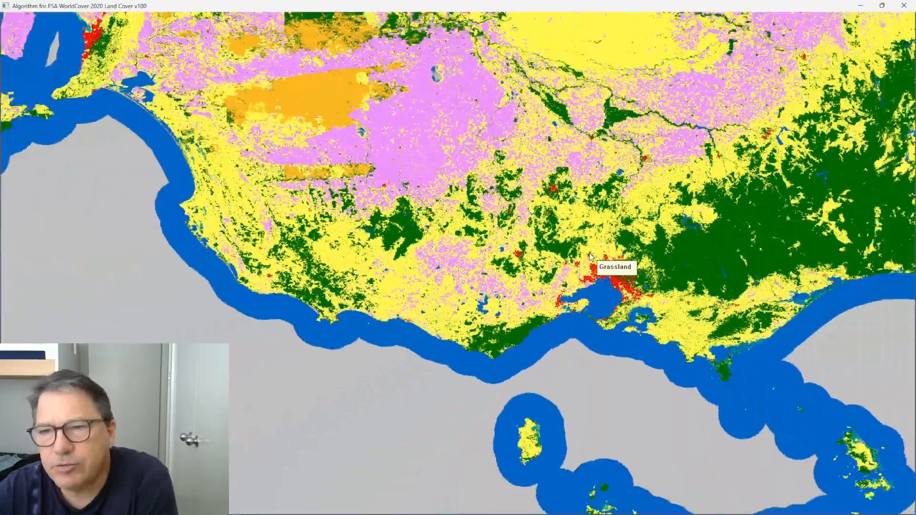
pyautogui.scroll(-6, 592, 258)
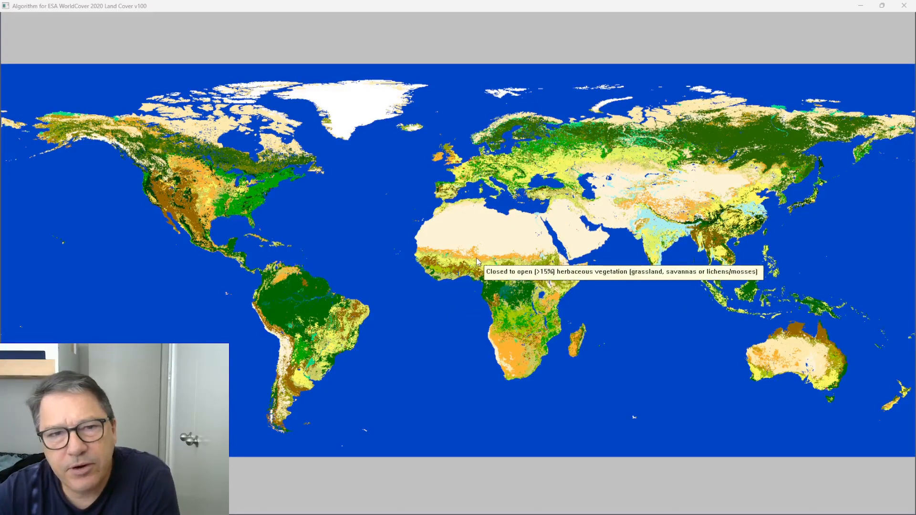
# Examine the GlobCover land cover classes in Europe, focusing on northern France and the area around Paris
pyautogui.scroll(5, 471, 170)
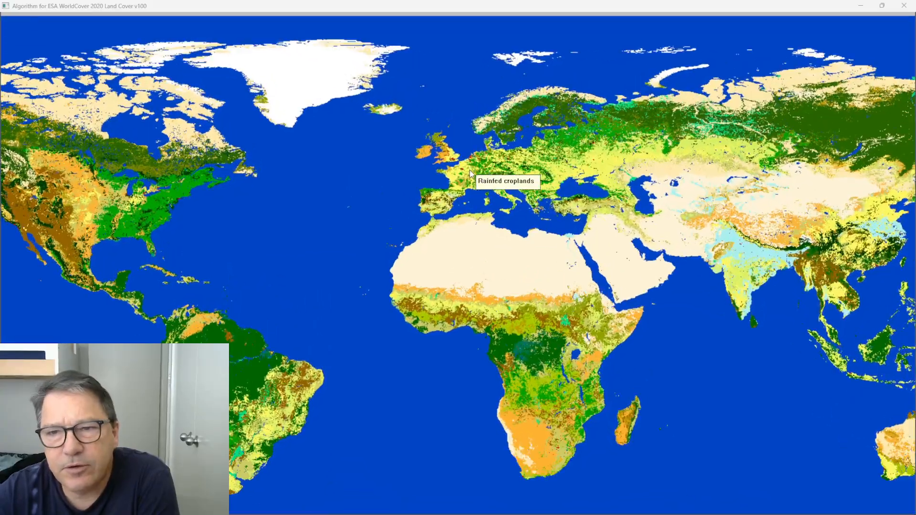
pyautogui.scroll(3, 451, 180)
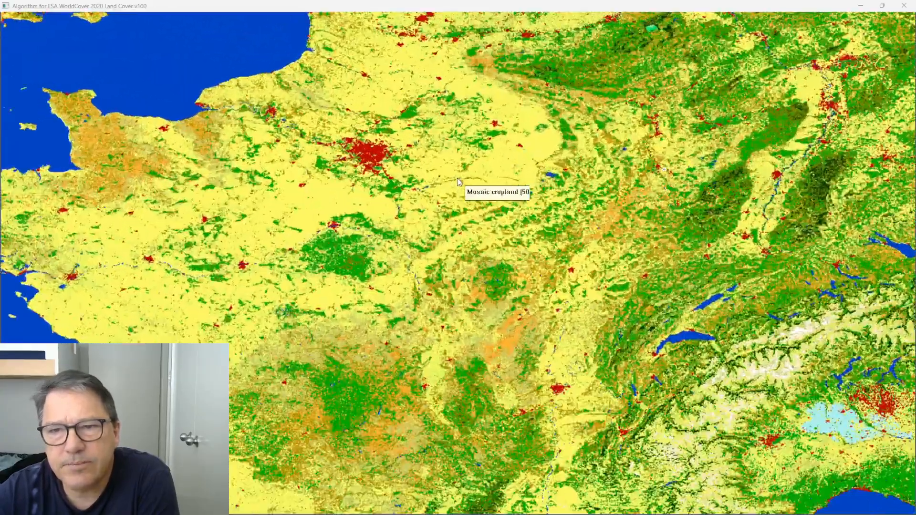
pyautogui.scroll(3, 401, 178)
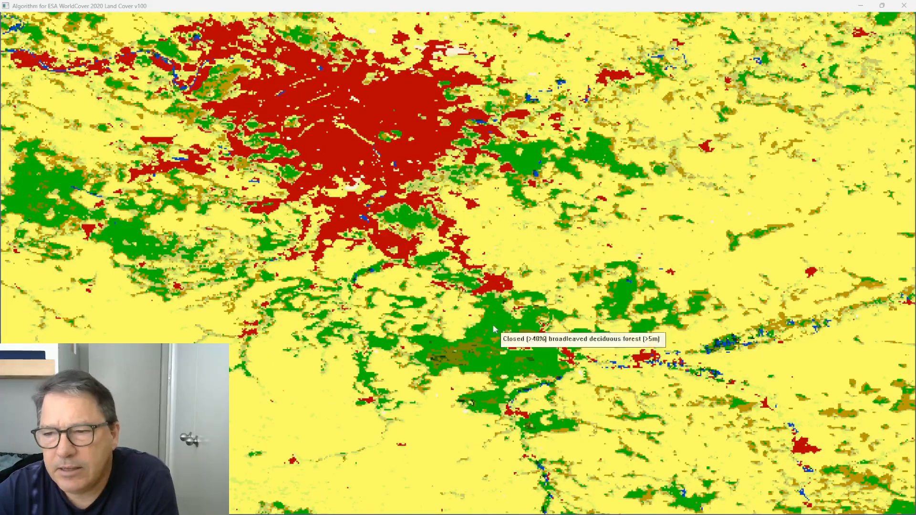
pyautogui.scroll(-2, 494, 258)
pyautogui.scroll(-8, 494, 259)
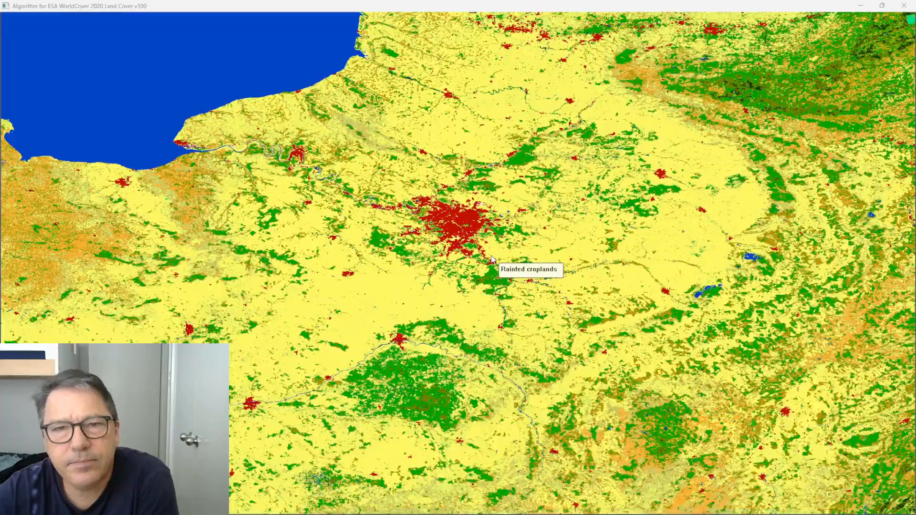
pyautogui.scroll(-3, 494, 258)
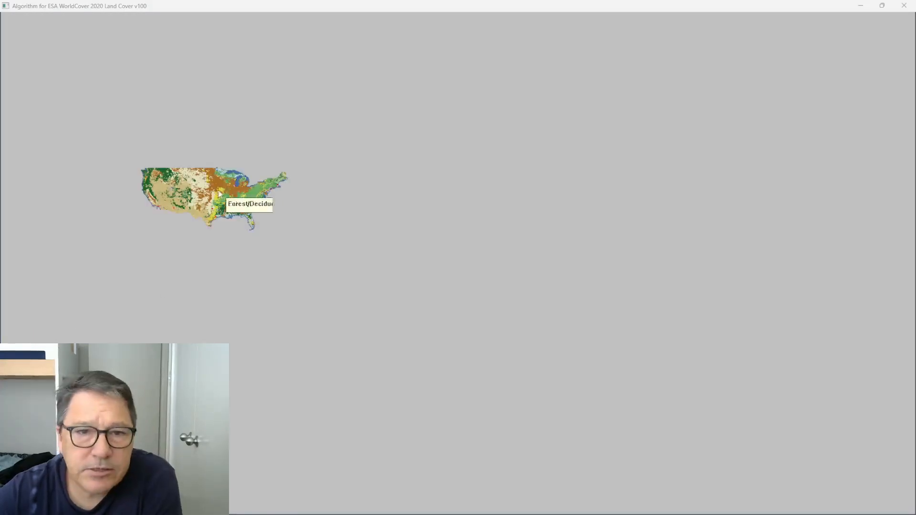
# Examine the National LandCover classes across the United States, down to a city and its surrounding farmland
pyautogui.scroll(5, 208, 191)
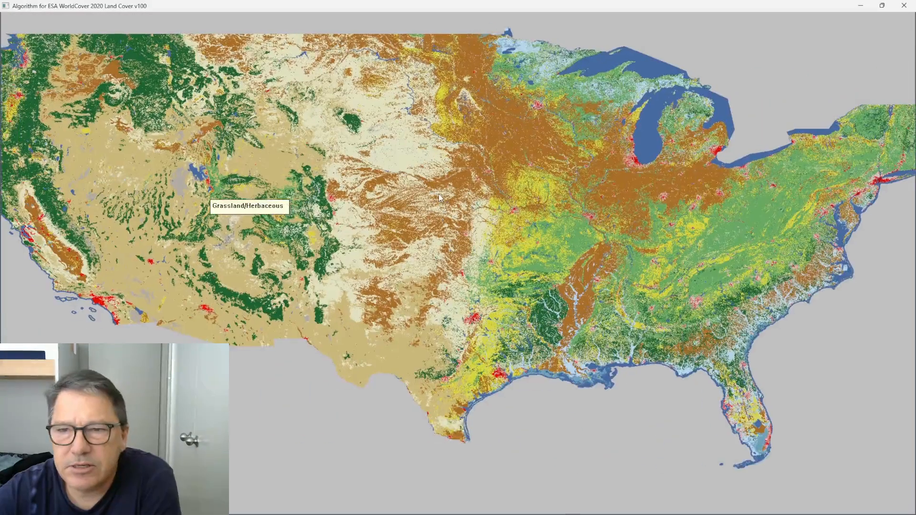
pyautogui.moveTo(439, 195); pyautogui.dragTo(442, 220)
pyautogui.scroll(8, 519, 262)
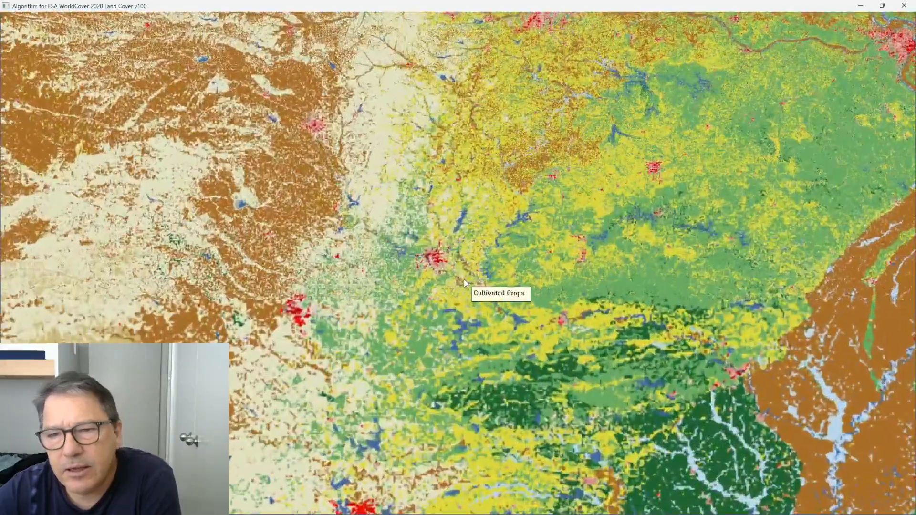
pyautogui.scroll(6, 406, 227)
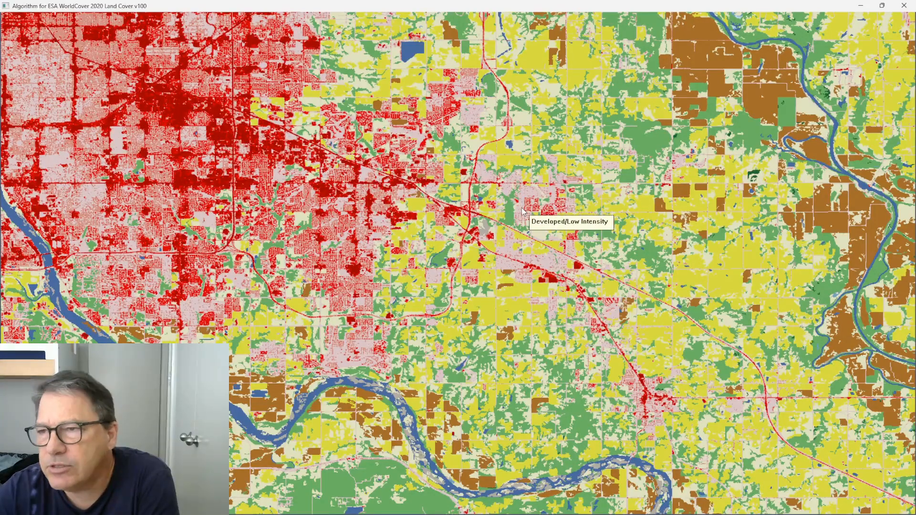
pyautogui.scroll(-2, 477, 248)
pyautogui.scroll(-4, 476, 247)
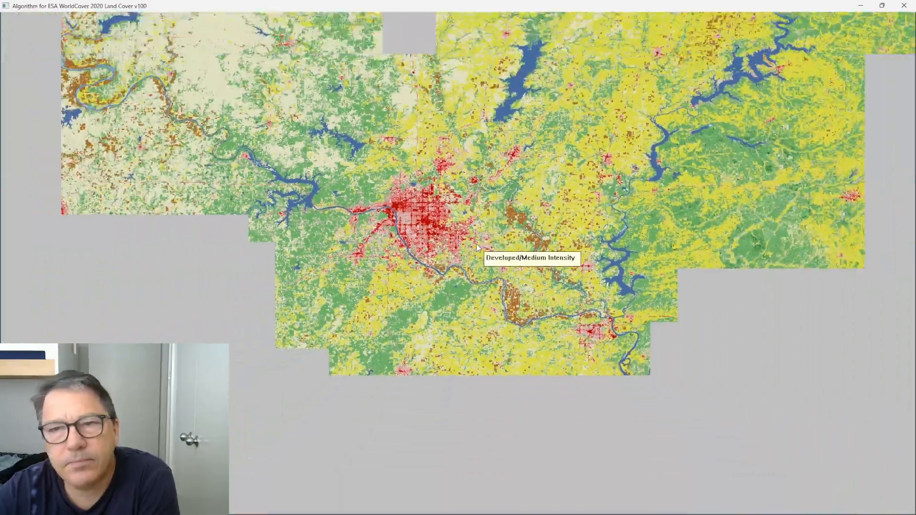
pyautogui.scroll(-5, 476, 244)
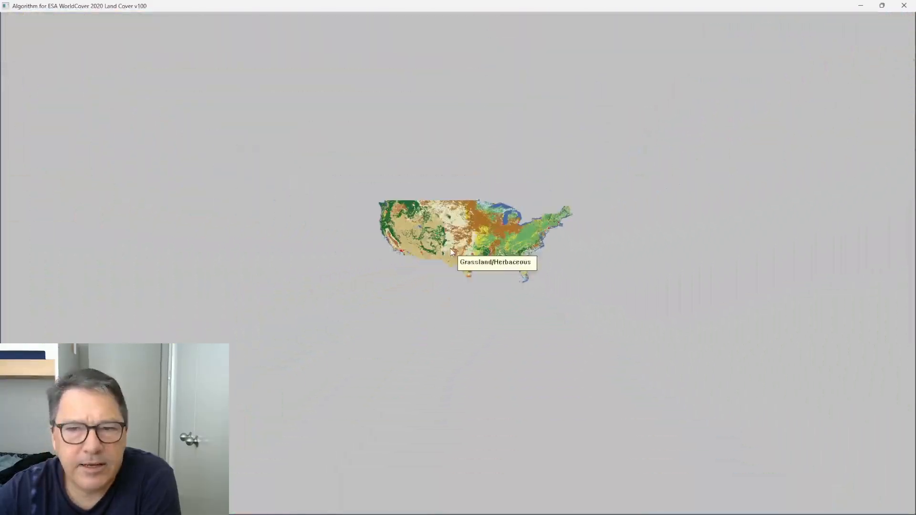
pyautogui.moveTo(451, 248); pyautogui.dragTo(173, 259)
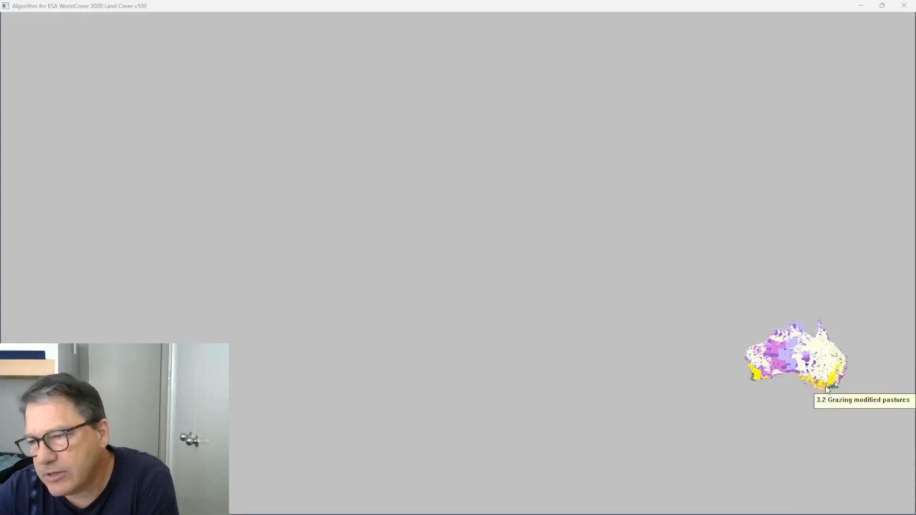
# Examine the Australia LandUse classes in the southeast, following the farmland to the towns beside the large reservoir
pyautogui.scroll(10, 827, 389)
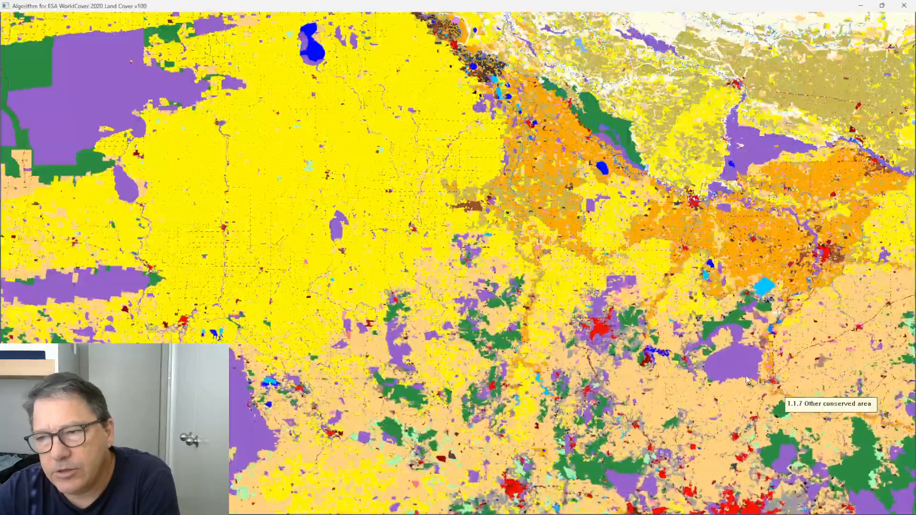
pyautogui.scroll(1, 748, 380)
pyautogui.moveTo(748, 380)
pyautogui.mouseDown()
pyautogui.moveTo(393, 185)
pyautogui.moveTo(385, 306)
pyautogui.moveTo(387, 165)
pyautogui.moveTo(342, 286)
pyautogui.moveTo(354, 302)
pyautogui.mouseUp()
pyautogui.moveTo(548, 191); pyautogui.dragTo(459, 265)
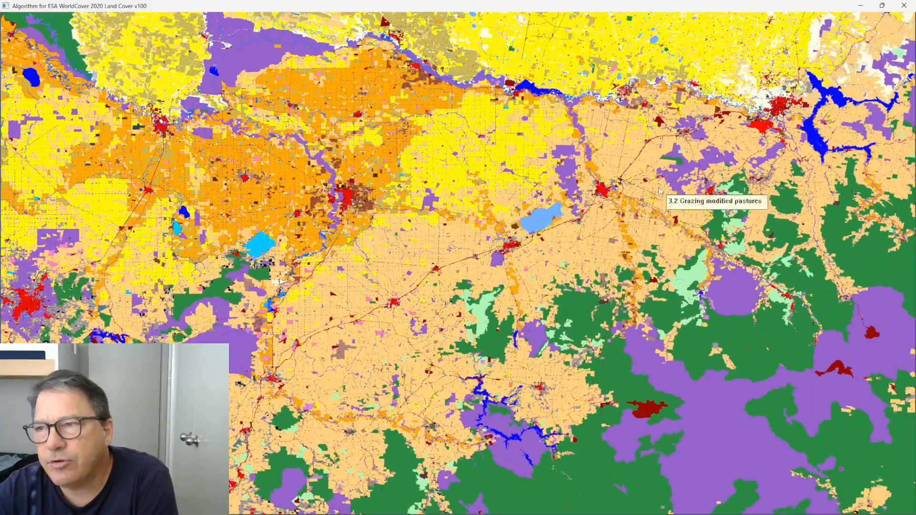
pyautogui.moveTo(727, 122); pyautogui.dragTo(360, 288)
pyautogui.scroll(4, 422, 279)
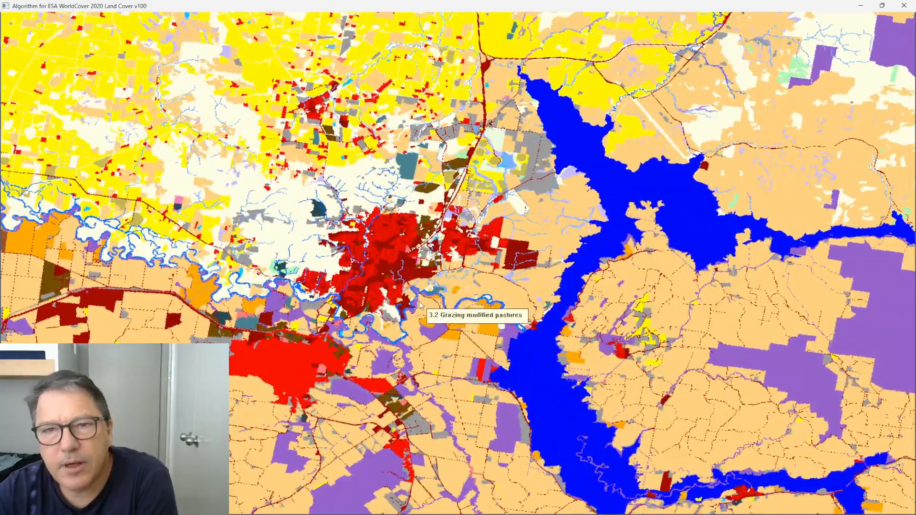
pyautogui.moveTo(420, 306)
pyautogui.mouseDown()
pyautogui.moveTo(418, 256)
pyautogui.moveTo(416, 297)
pyautogui.mouseUp()
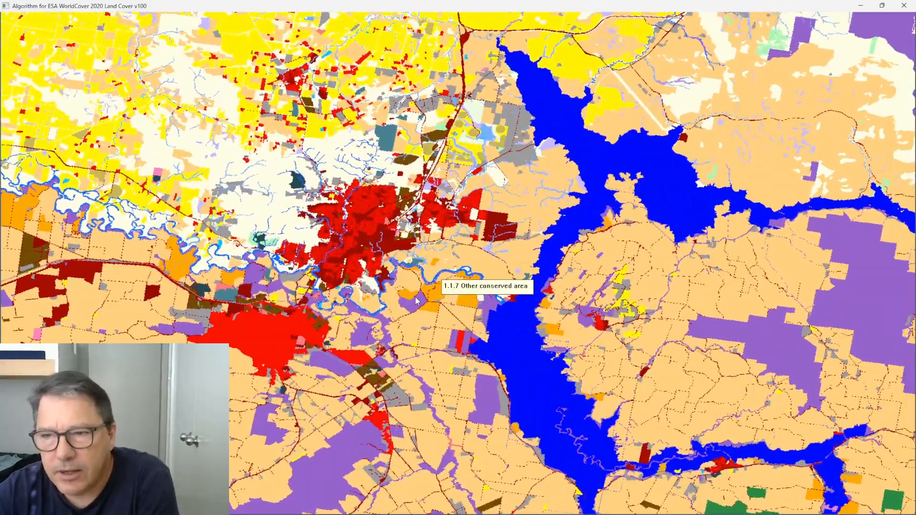
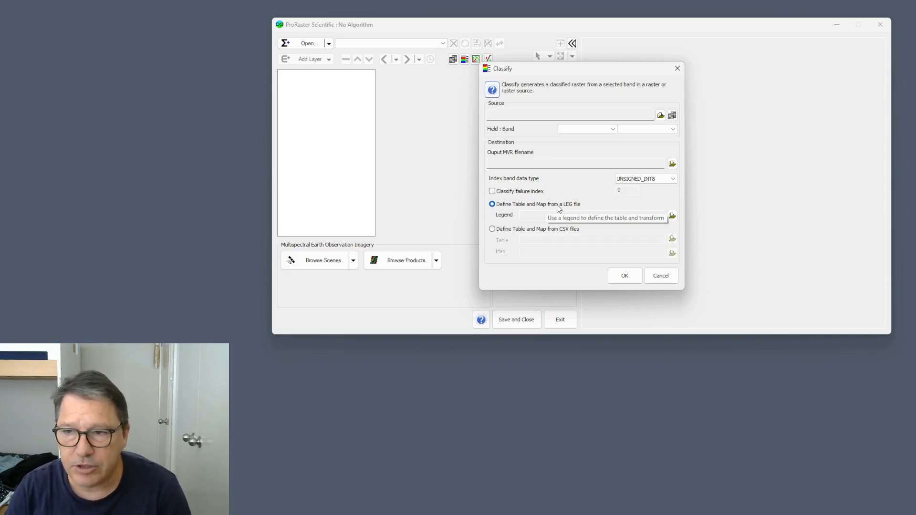
# In the Classify dialog, inspect the option that defines table and map from CSV files and return to the LEG file option
pyautogui.click(544, 233)
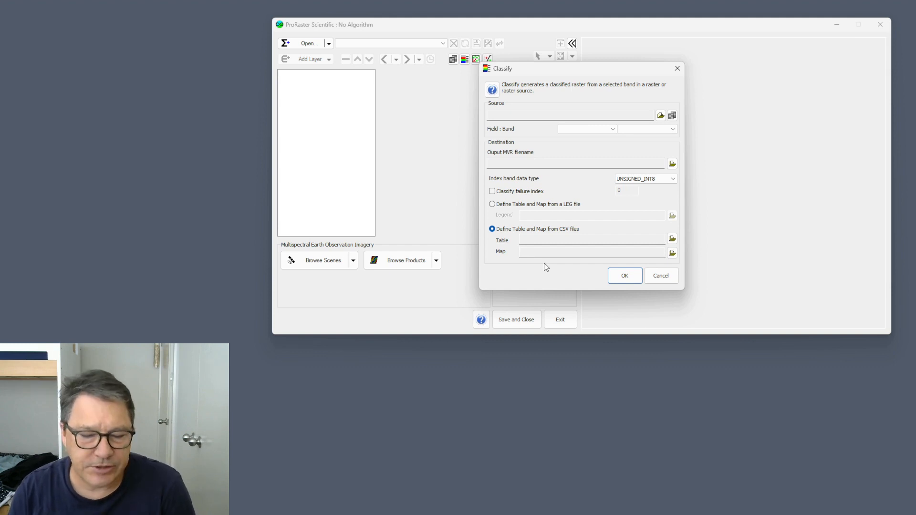
pyautogui.click(524, 208)
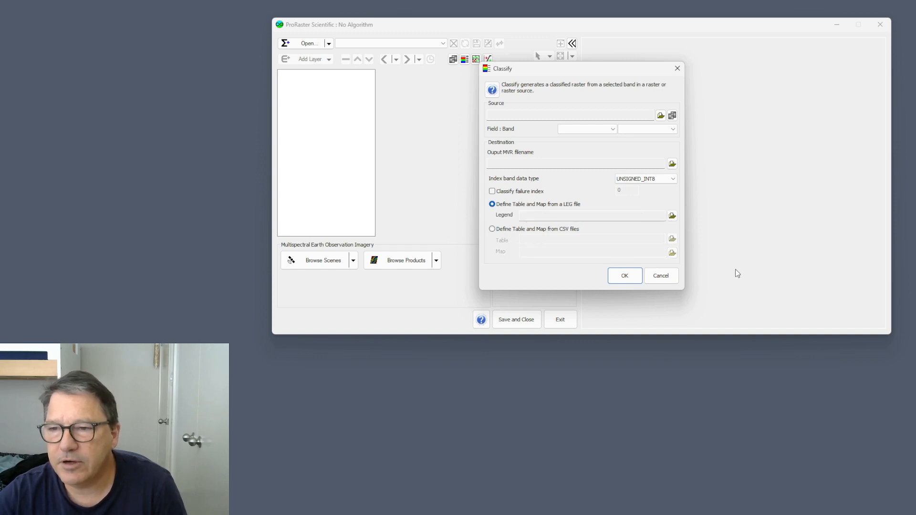
# Cancel the Classify dialog and create a new algorithm from the MERIT Global 3 arc second DEM raster source
pyautogui.click(666, 278)
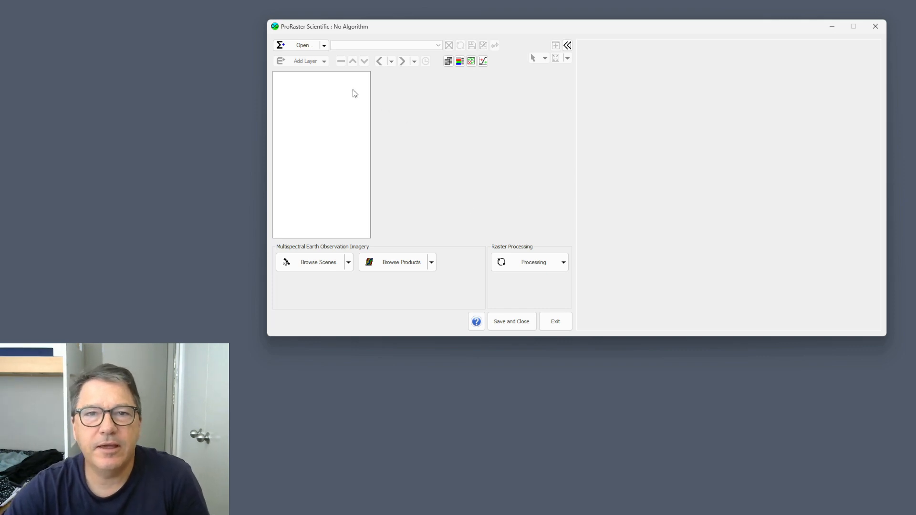
pyautogui.click(303, 45)
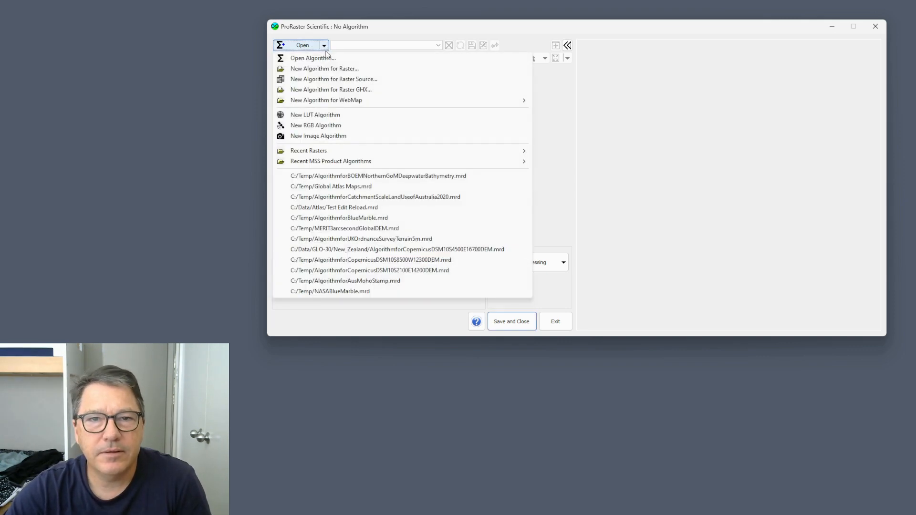
pyautogui.click(329, 80)
pyautogui.doubleClick(539, 202)
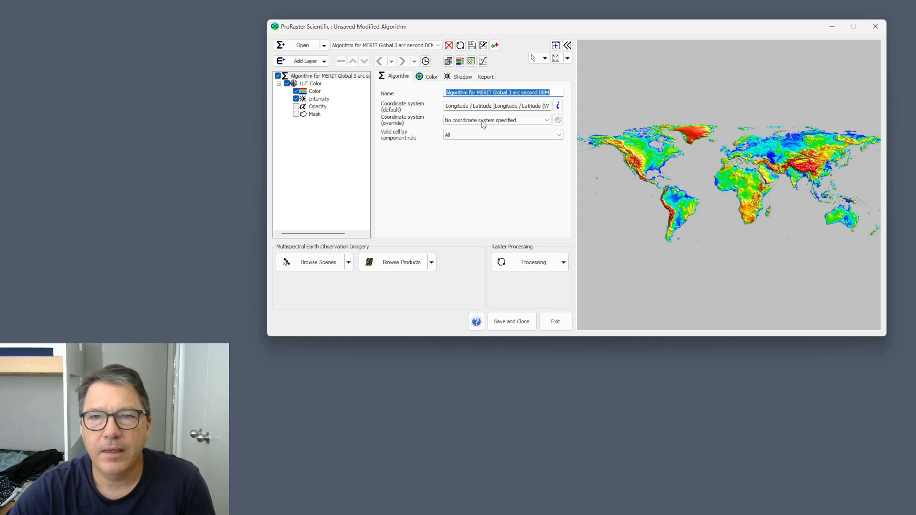
# In the Data Transform Editor, export the four-range Jenks Natural Breaks transform to a legend file named MeritJenks in C:\Data
pyautogui.click(483, 61)
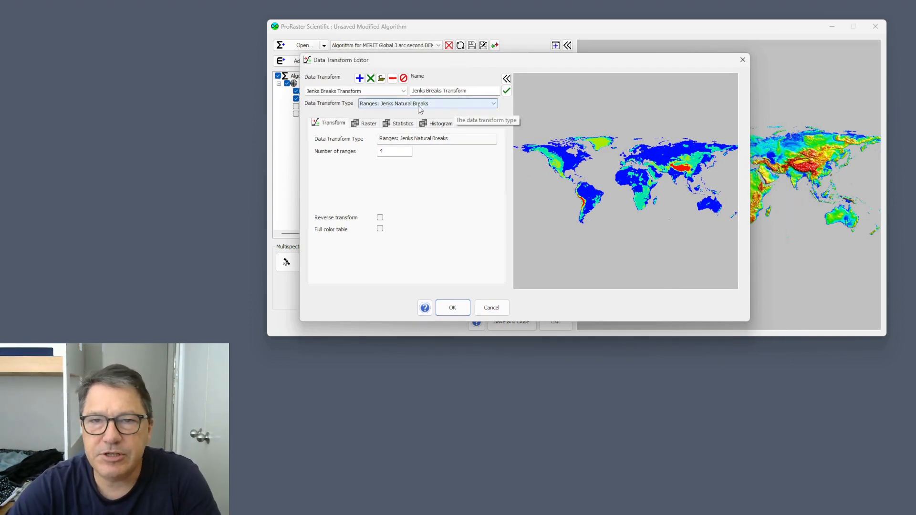
pyautogui.click(390, 152)
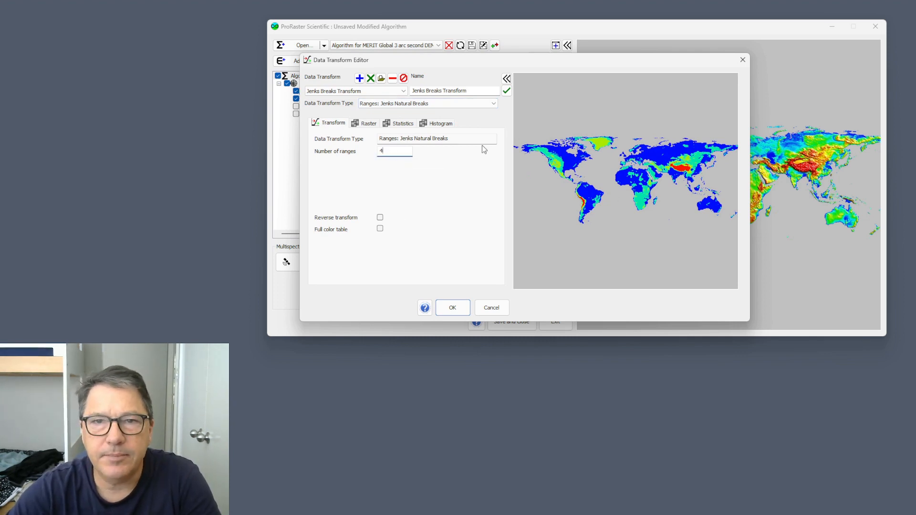
pyautogui.click(381, 78)
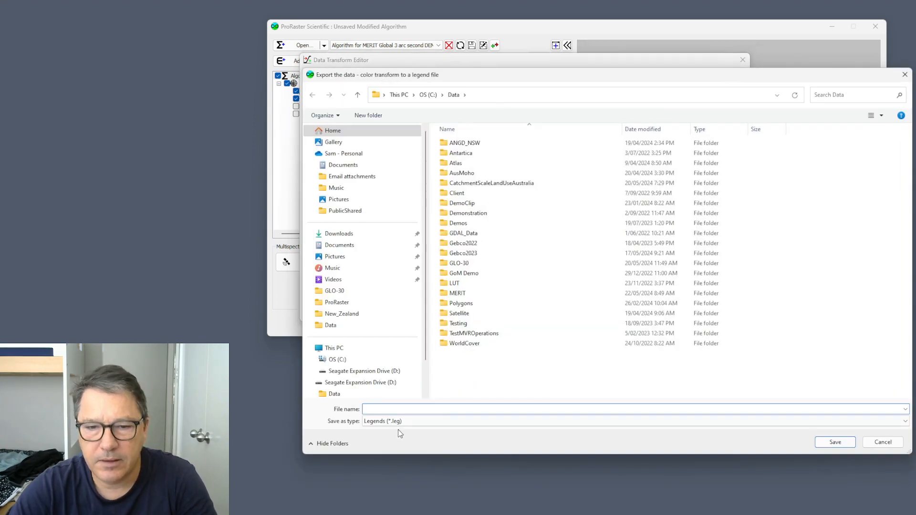
pyautogui.click(373, 410)
pyautogui.write('Me')
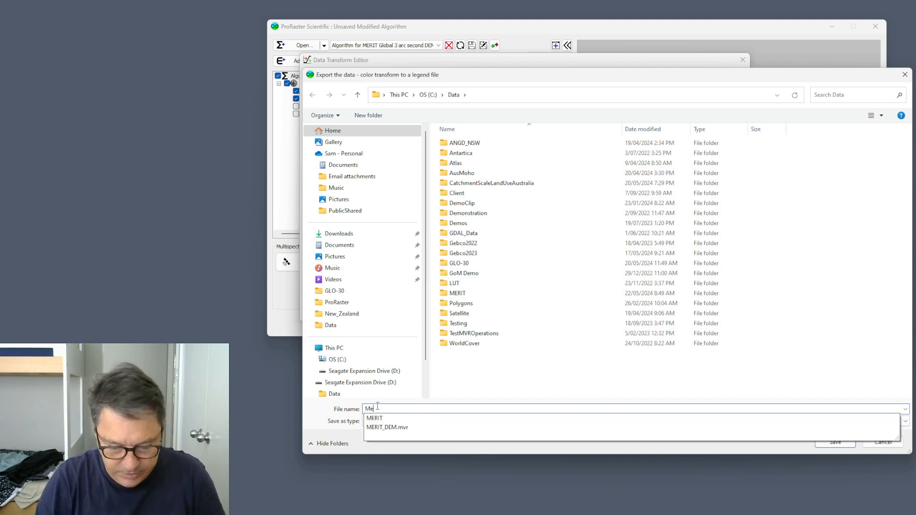
pyautogui.write('ritJenks')
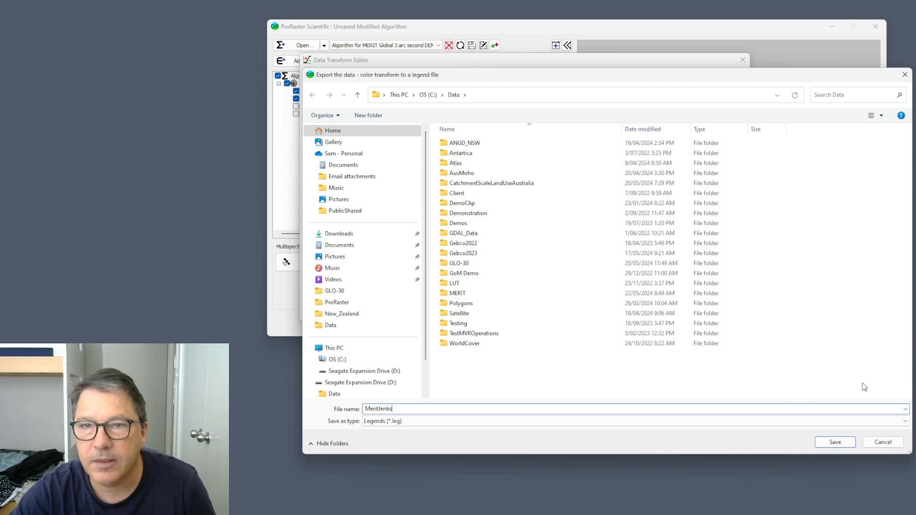
pyautogui.click(836, 442)
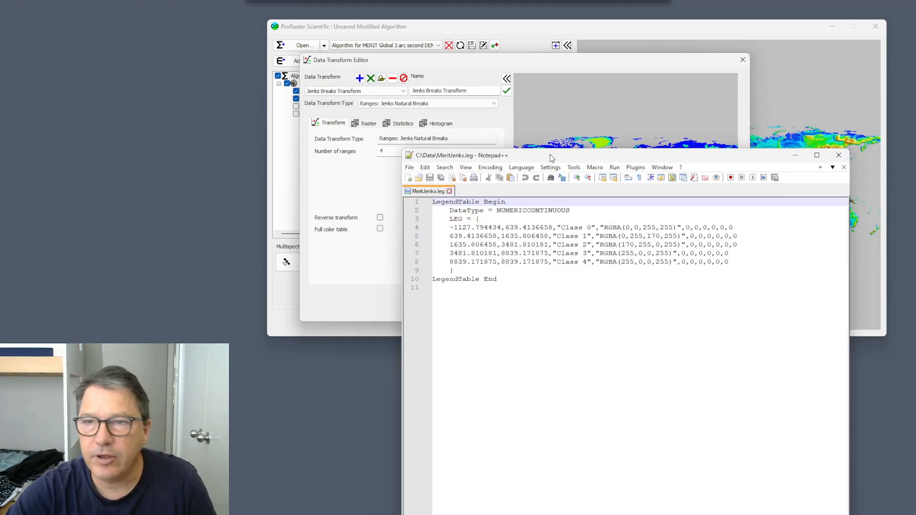
# Switch to MeritJenks.leg in Notepad++ and examine the LegendTable begin and end lines, the DataType setting and the LEG keyword
pyautogui.moveTo(608, 157); pyautogui.dragTo(465, 26)
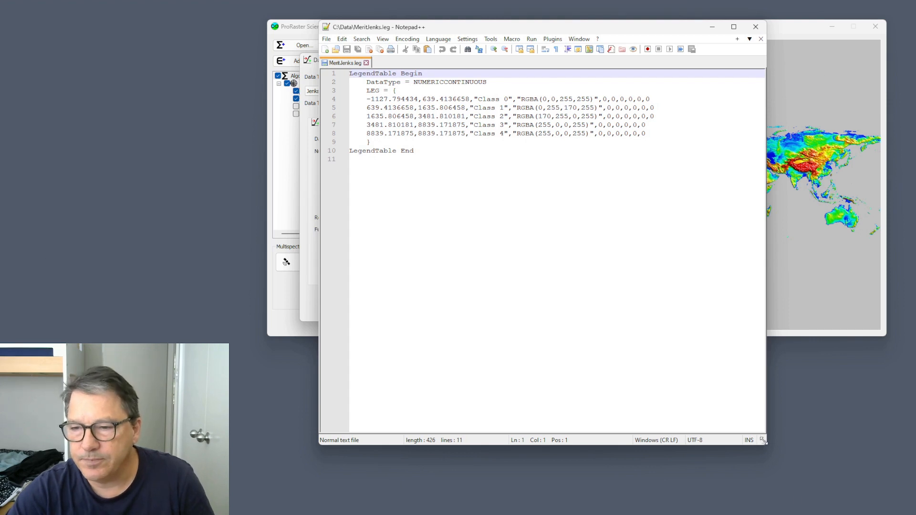
pyautogui.moveTo(762, 443); pyautogui.dragTo(770, 444)
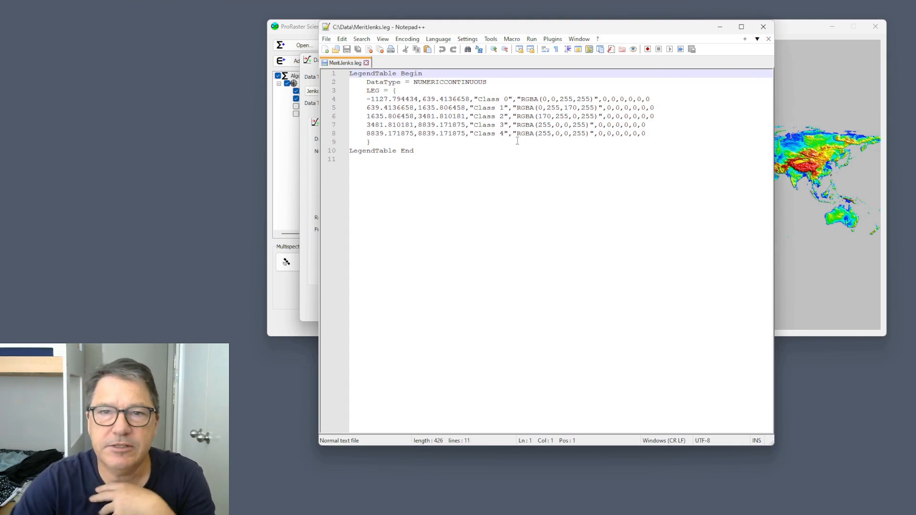
pyautogui.moveTo(362, 77); pyautogui.dragTo(367, 77)
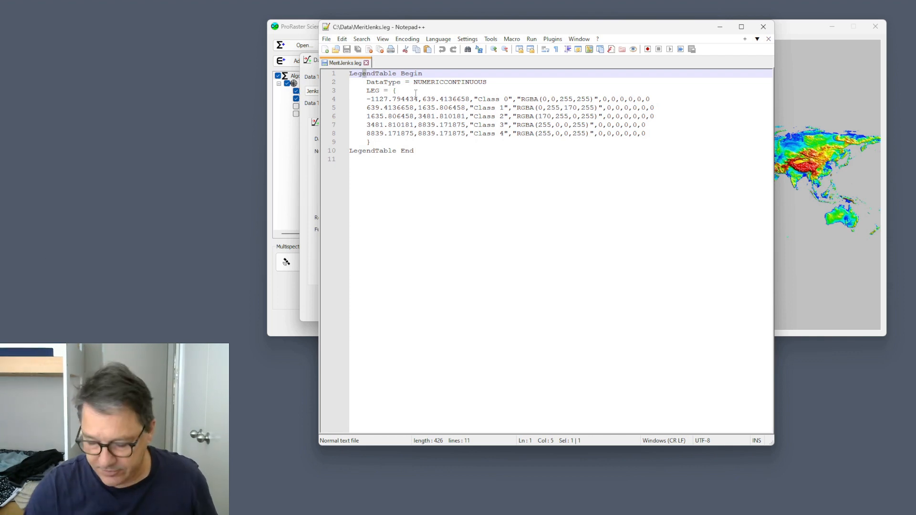
pyautogui.hotkey('ctrl', 'Home')
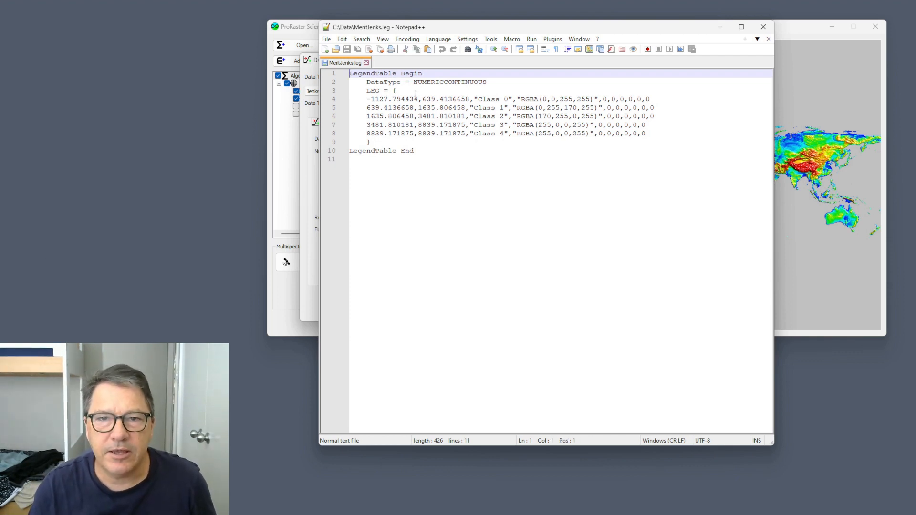
pyautogui.hotkey('shift', 'End')
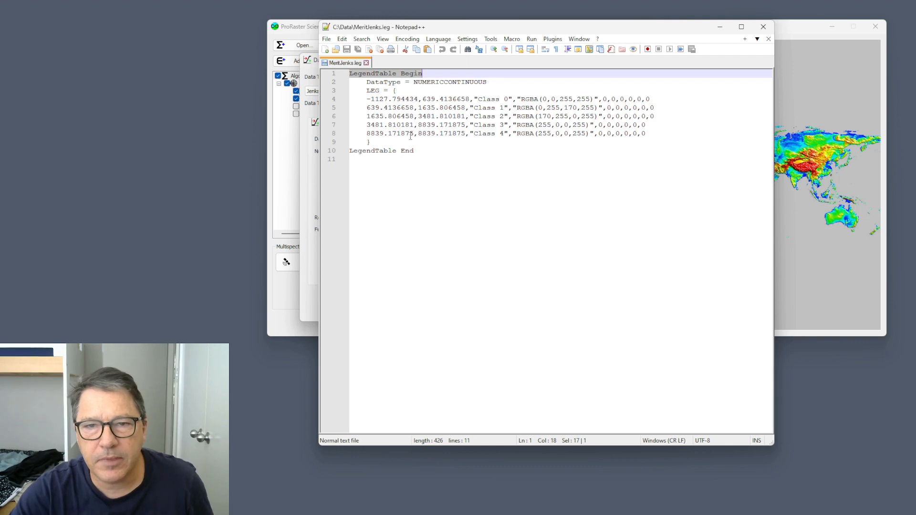
pyautogui.doubleClick(407, 151)
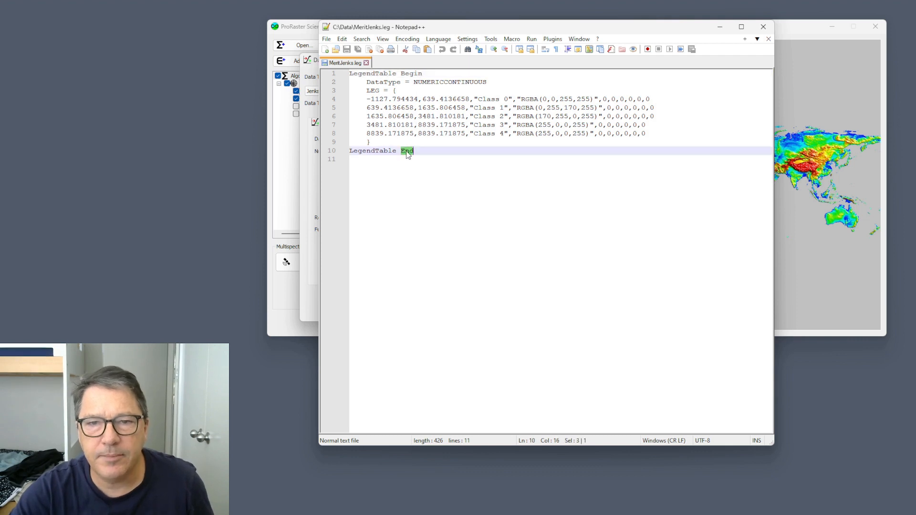
pyautogui.doubleClick(386, 83)
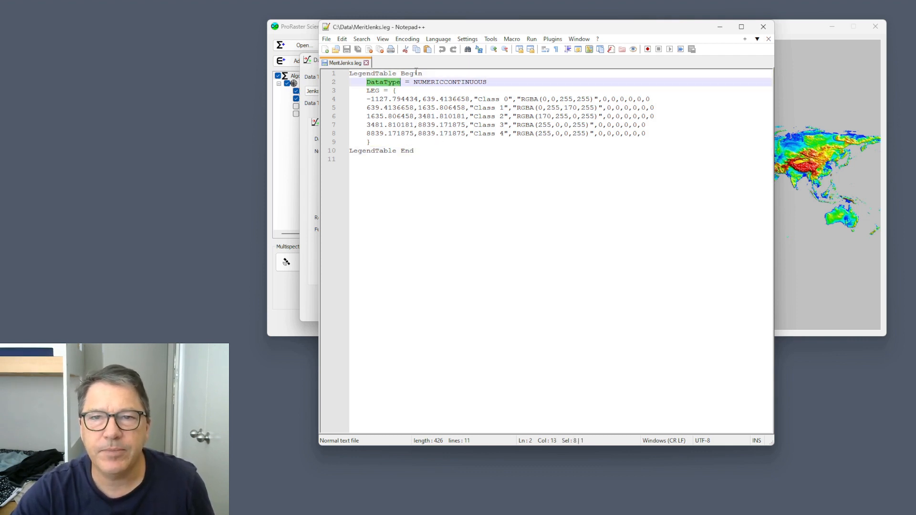
pyautogui.moveTo(414, 82); pyautogui.dragTo(487, 82)
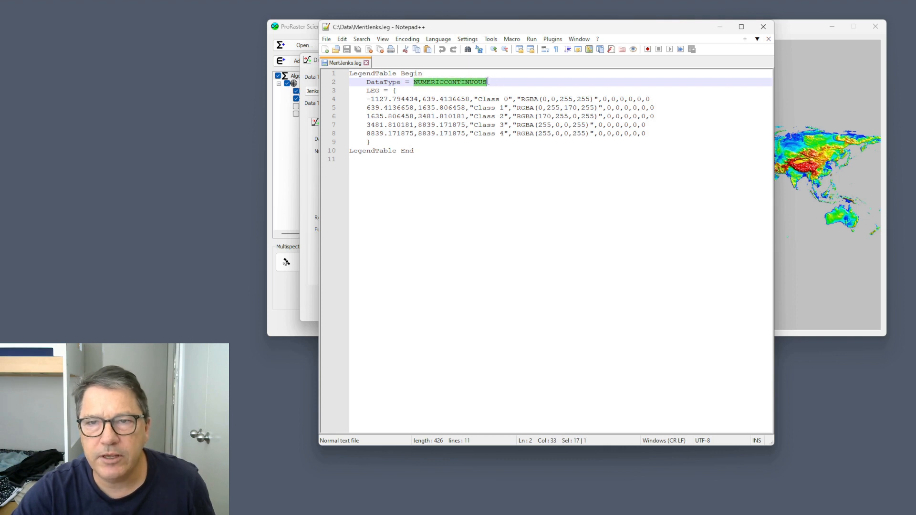
pyautogui.click(454, 82)
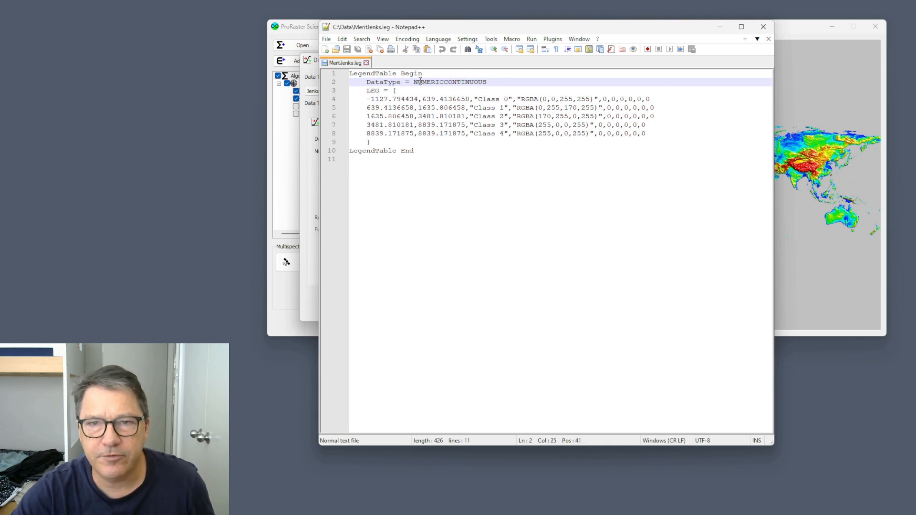
pyautogui.moveTo(414, 83); pyautogui.dragTo(489, 81)
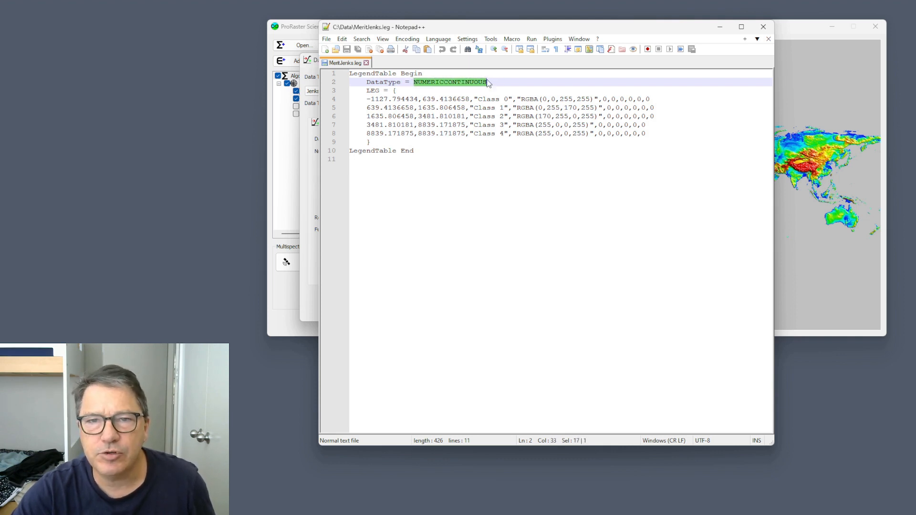
pyautogui.doubleClick(372, 91)
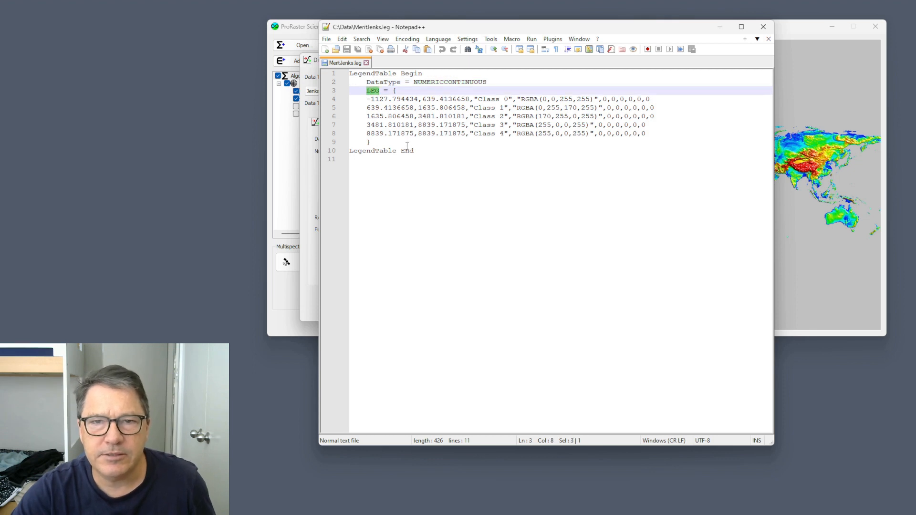
# Examine the block of class definition lines from Class 0 to Class 4 in the legend file
pyautogui.click(393, 99)
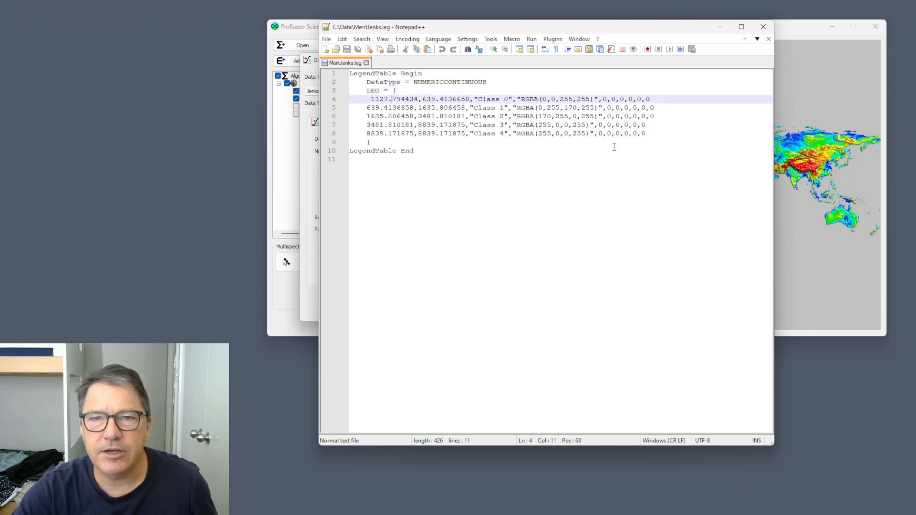
pyautogui.press('Home')
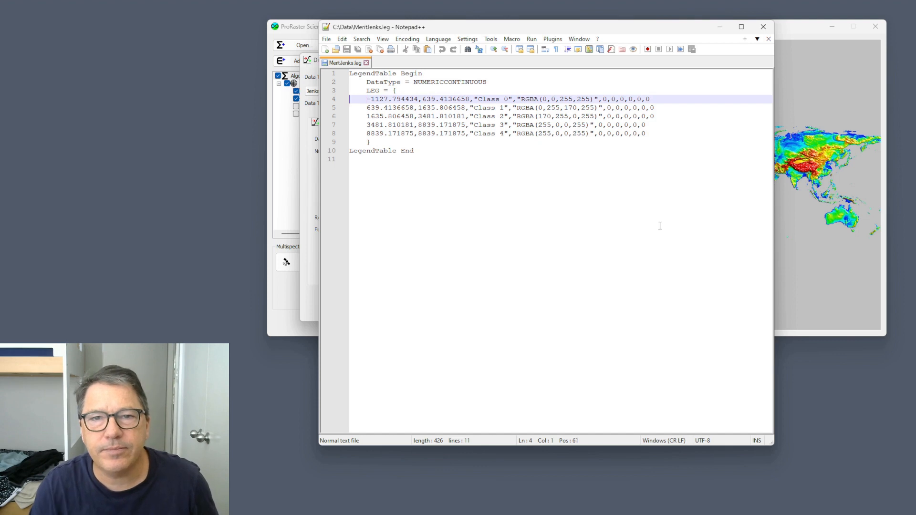
pyautogui.hotkey('shift', 'Down')
pyautogui.hotkey('shift', 'Down')
pyautogui.hotkey('shift', 'Down')
pyautogui.hotkey('shift', 'Down')
pyautogui.hotkey('shift', 'Down')
pyautogui.press('Up')
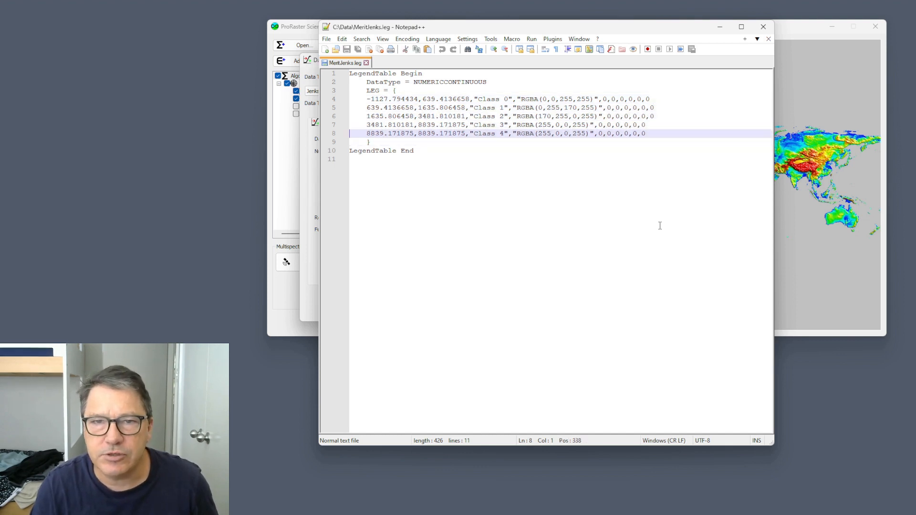
pyautogui.press('Up')
pyautogui.press('Up')
pyautogui.press('Up')
pyautogui.press('Up')
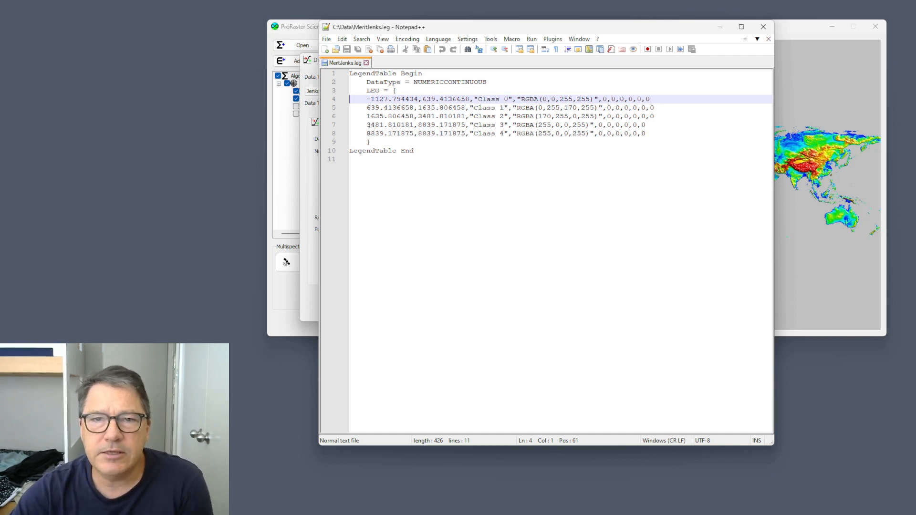
# Examine the lower and upper range values on the Class 2 line of the legend file
pyautogui.click(368, 115)
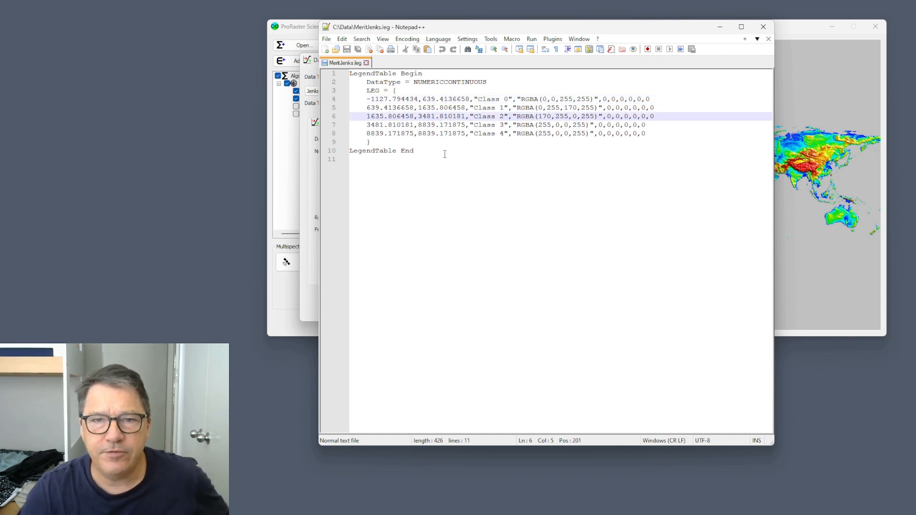
pyautogui.hotkey('shift', 'Right')
pyautogui.hotkey('shift', 'Right')
pyautogui.hotkey('shift', 'Right')
pyautogui.hotkey('shift', 'Right')
pyautogui.hotkey('shift', 'Right')
pyautogui.press('Right')
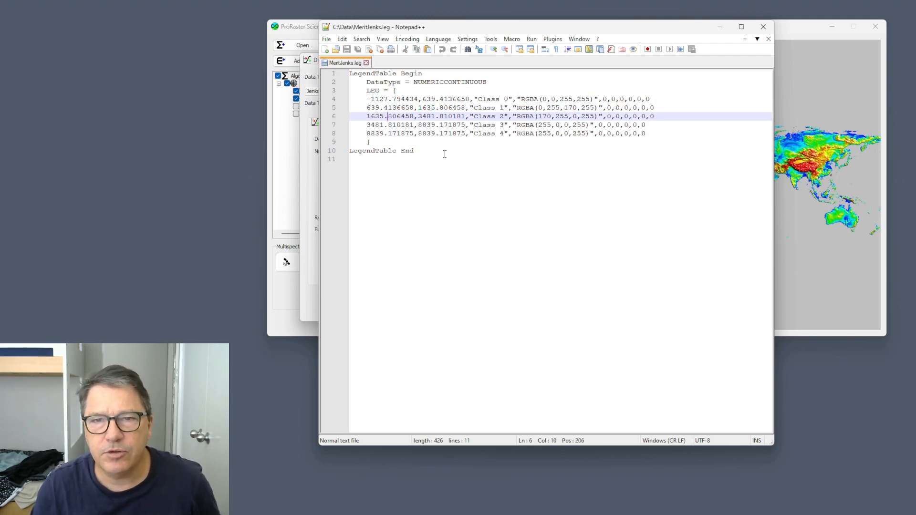
pyautogui.press('Left')
pyautogui.hotkey('shift', 'Right')
pyautogui.hotkey('shift', 'Right')
pyautogui.hotkey('shift', 'Right')
pyautogui.hotkey('shift', 'Right')
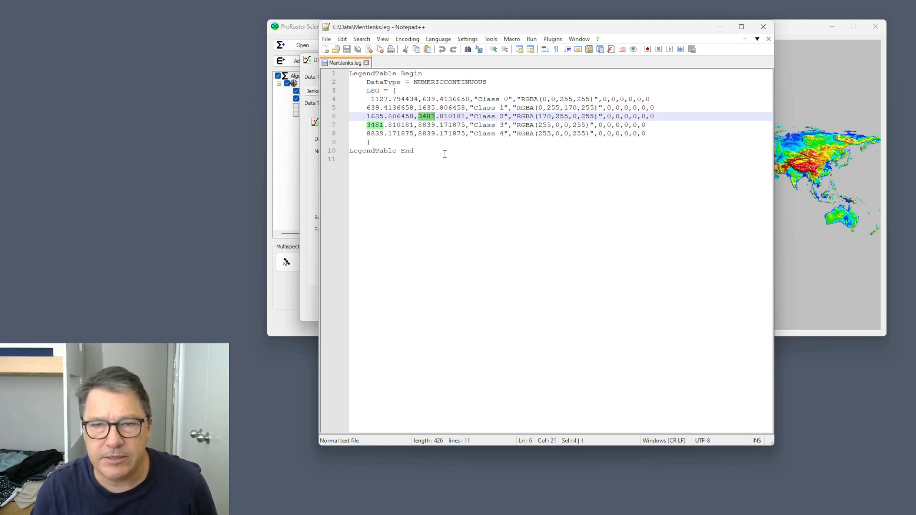
pyautogui.press('Right')
pyautogui.press('Right')
pyautogui.press('Right')
pyautogui.press('Right')
pyautogui.press('Right')
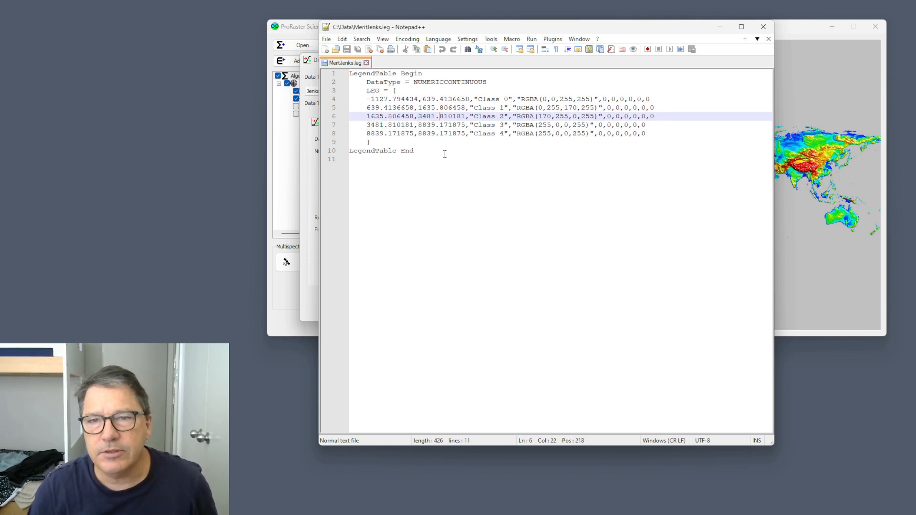
pyautogui.press('Right')
pyautogui.press('Right')
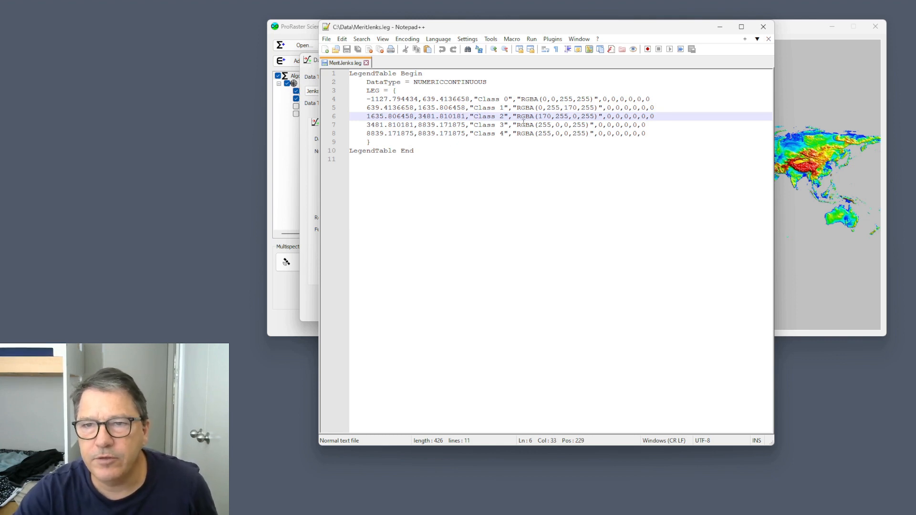
# Examine the RGBA color, trailing fields, label and value range of Class 2, and the last class line
pyautogui.moveTo(513, 116); pyautogui.dragTo(603, 116)
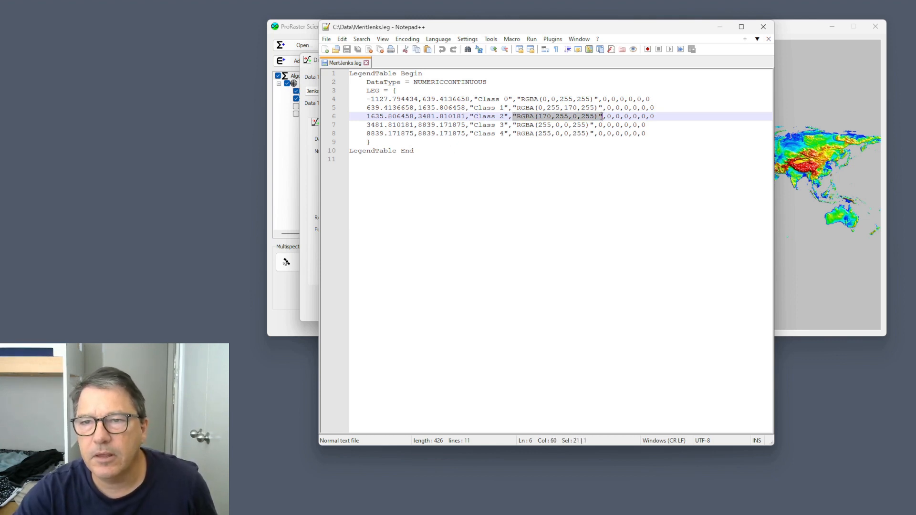
pyautogui.press('Right')
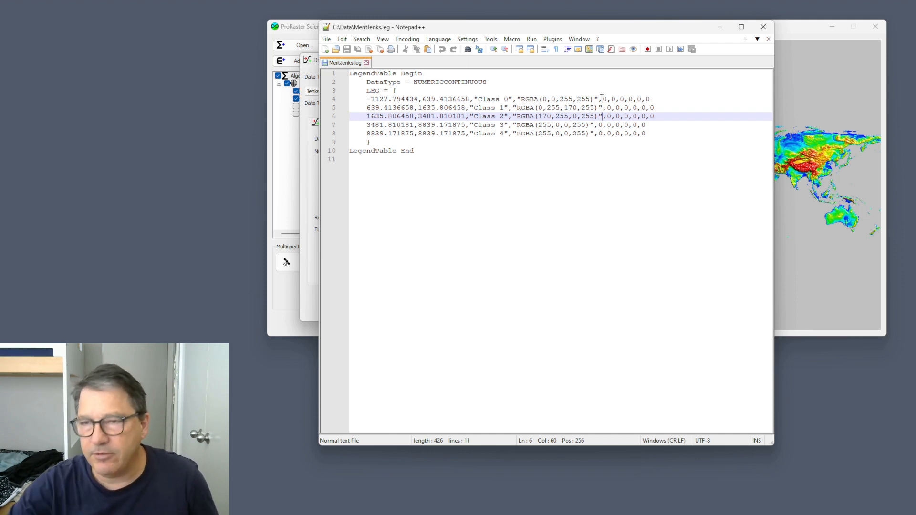
pyautogui.moveTo(606, 117); pyautogui.dragTo(656, 117)
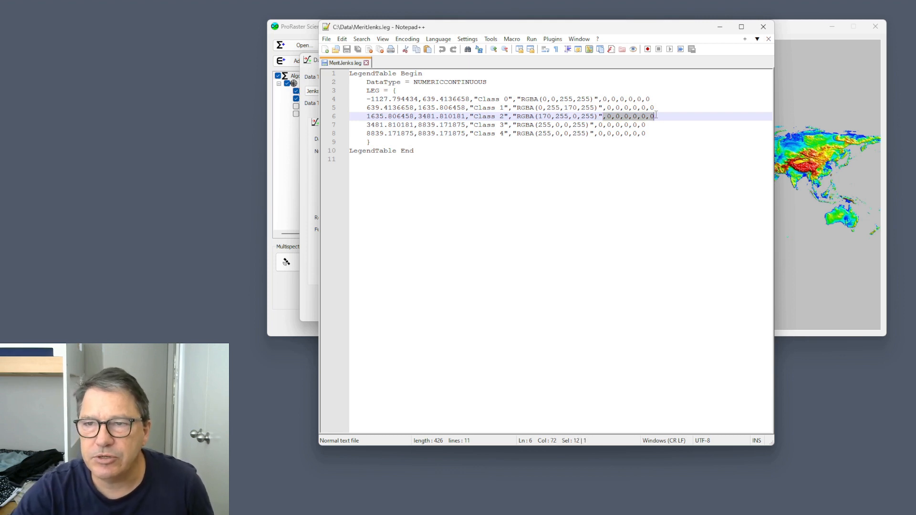
pyautogui.click(522, 116)
pyautogui.doubleClick(486, 116)
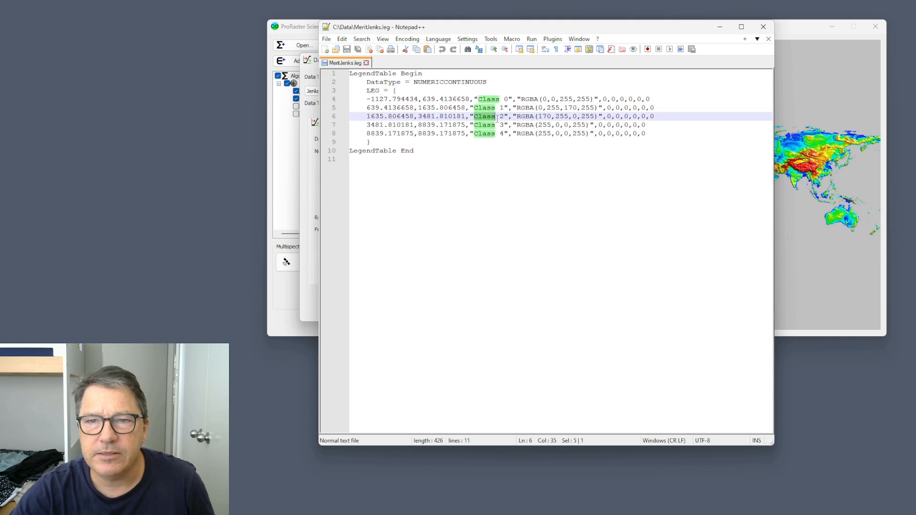
pyautogui.moveTo(368, 116); pyautogui.dragTo(468, 117)
pyautogui.click(475, 152)
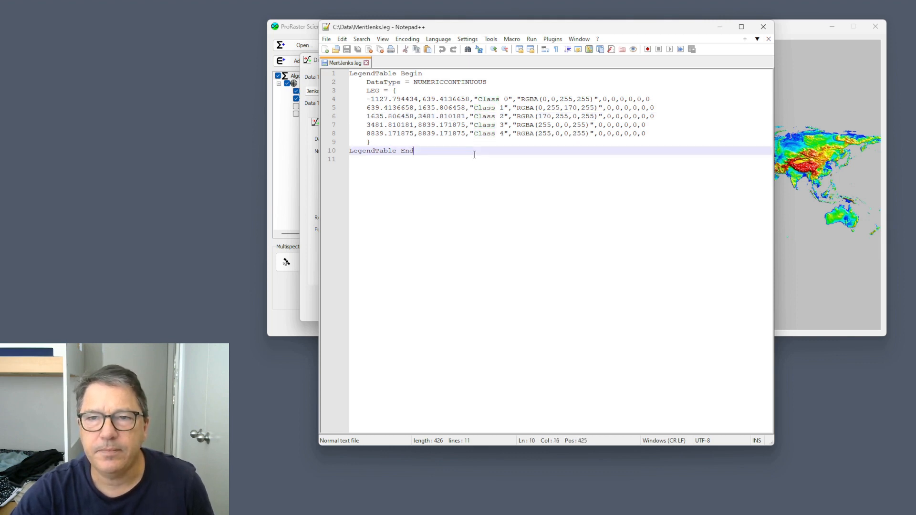
pyautogui.click(491, 135)
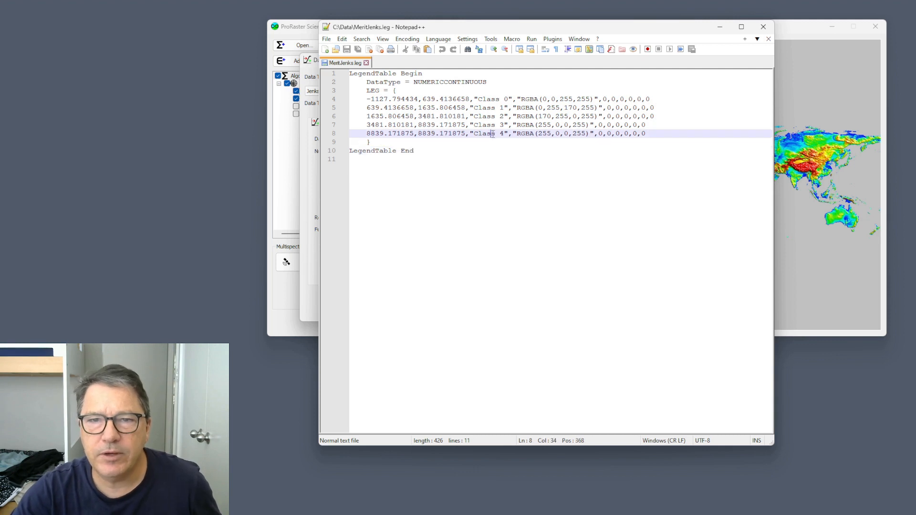
# Delete the Class 4 line from the legend file and rename the Class 0 label to "Low lying"
pyautogui.tripleClick(612, 132)
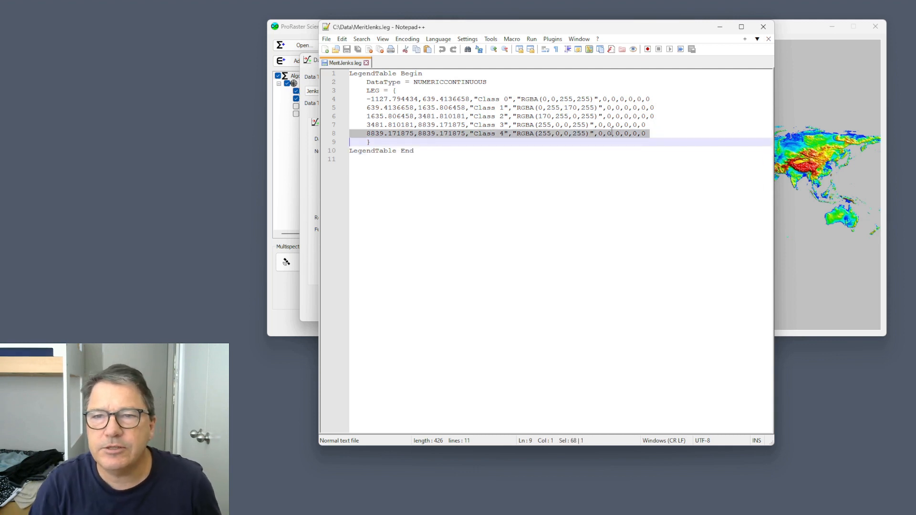
pyautogui.press('Delete')
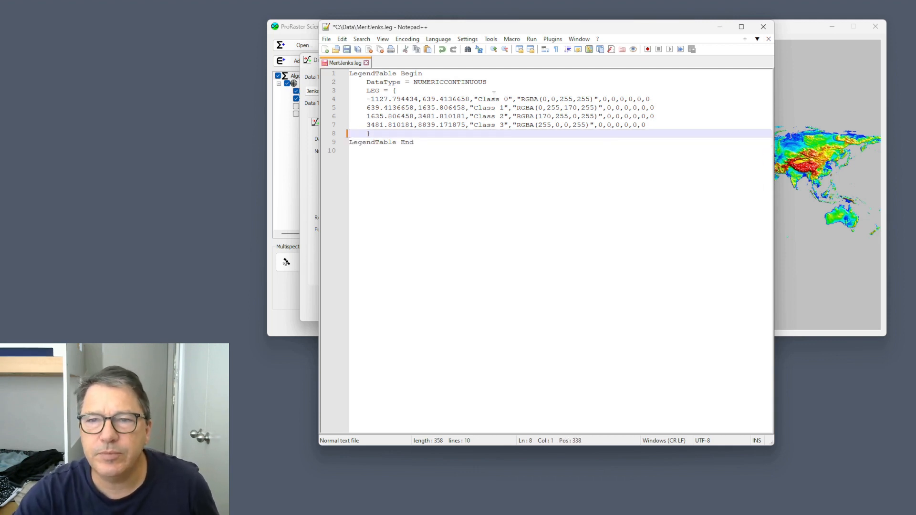
pyautogui.moveTo(479, 99); pyautogui.dragTo(508, 98)
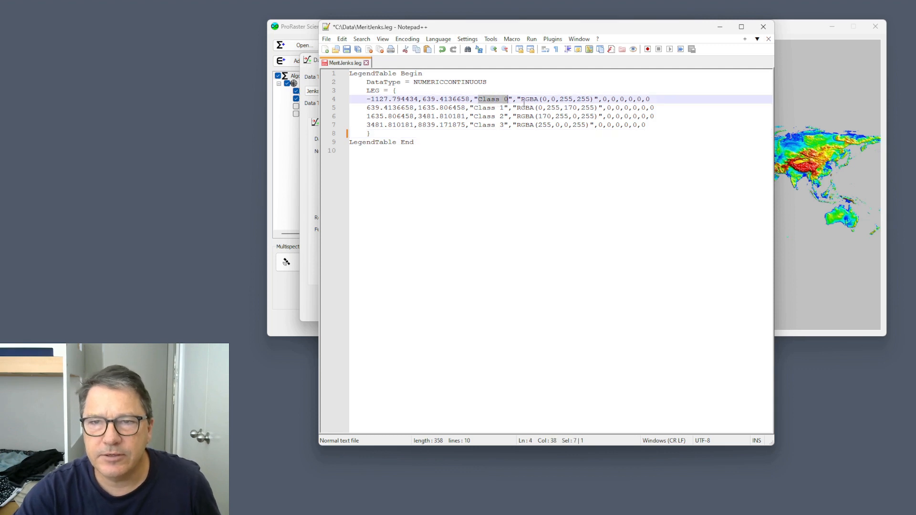
pyautogui.write('Low 1')
pyautogui.write('ying')
# Rename the Class 1 label to "Hills" and the Class 2 label to "Alpine" in the legend file
pyautogui.moveTo(473, 108); pyautogui.dragTo(504, 108)
pyautogui.write('Hills')
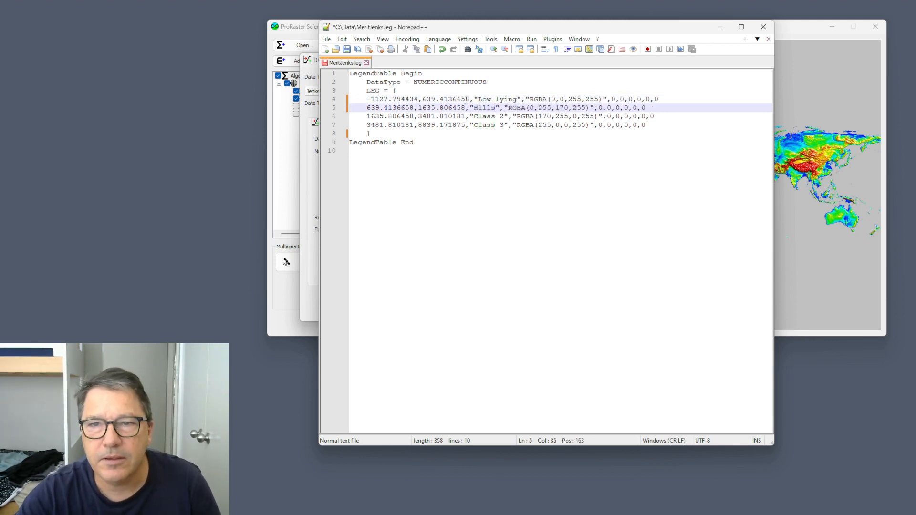
pyautogui.moveTo(475, 120); pyautogui.dragTo(506, 118)
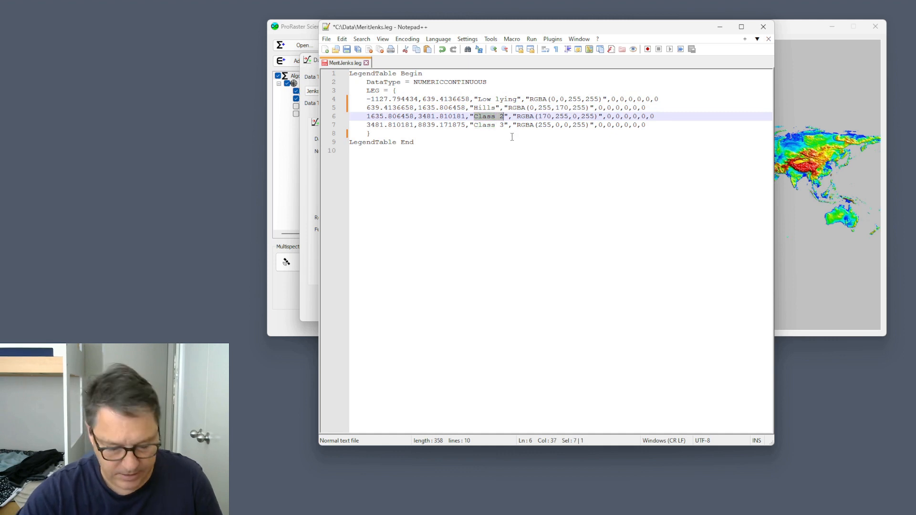
pyautogui.write('Alpine')
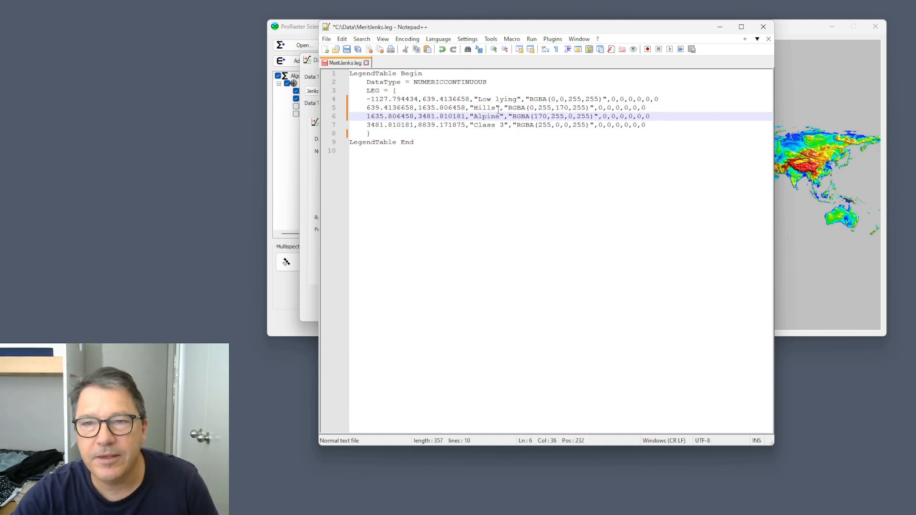
# Rename the Class 3 label on the last class line to "Himalayan"
pyautogui.moveTo(475, 125); pyautogui.dragTo(504, 125)
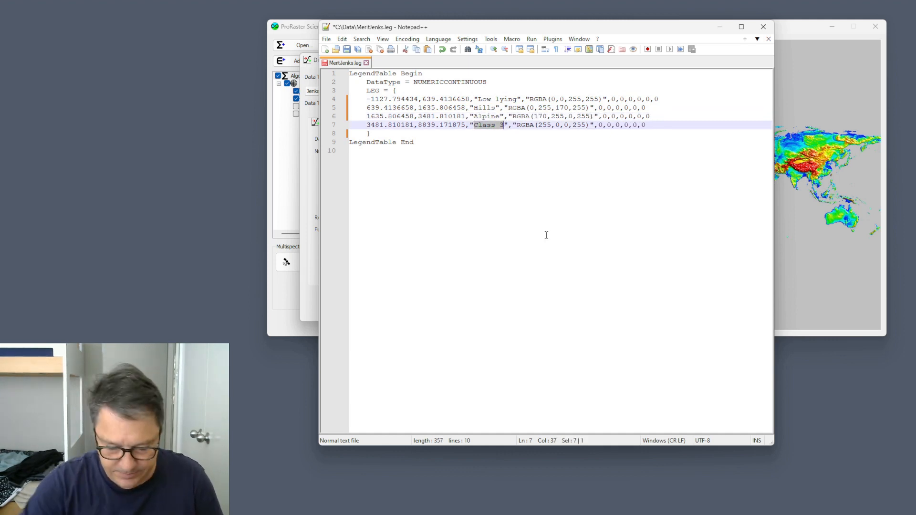
pyautogui.write('M')
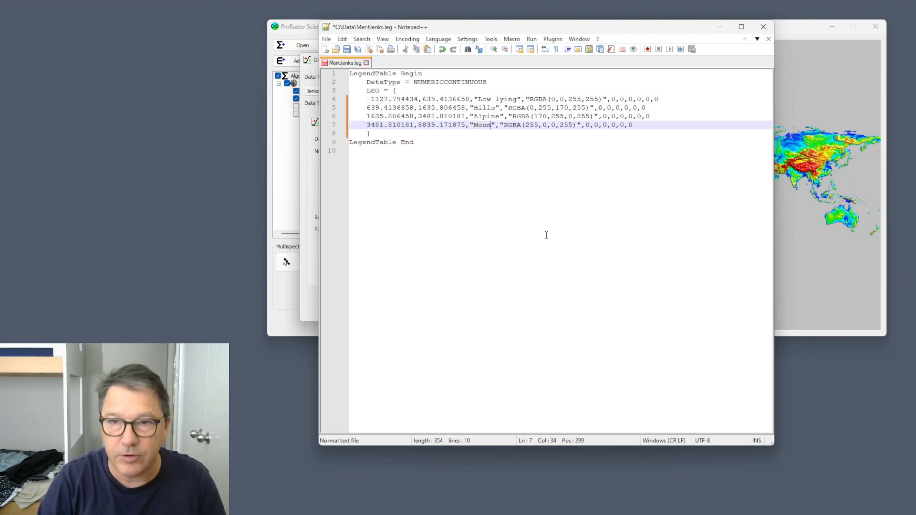
pyautogui.press('BackSpace')
pyautogui.write('Himalyana')
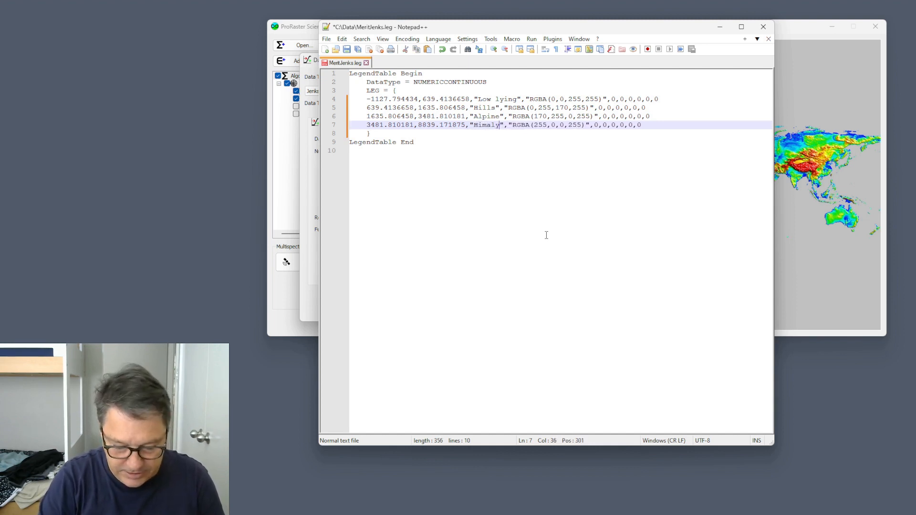
pyautogui.press('BackSpace')
pyautogui.press('BackSpace')
pyautogui.press('BackSpace')
pyautogui.press('BackSpace')
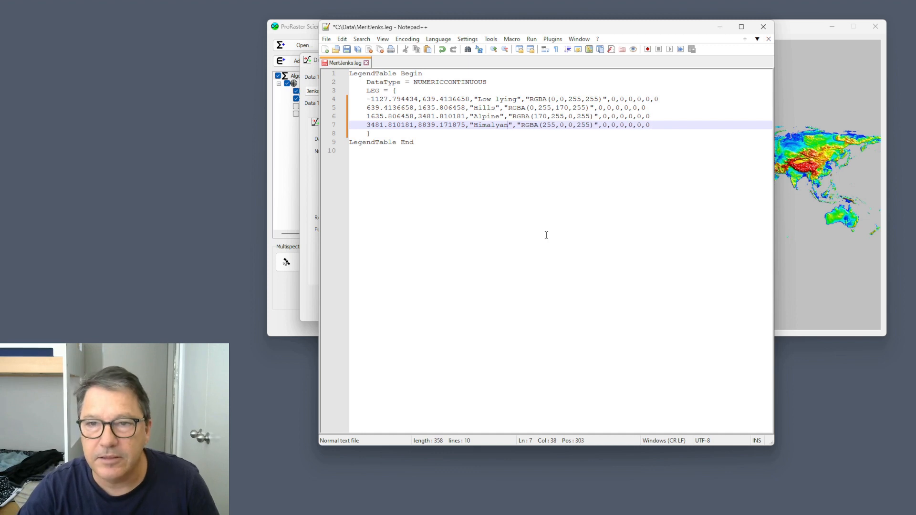
pyautogui.write('ayan')
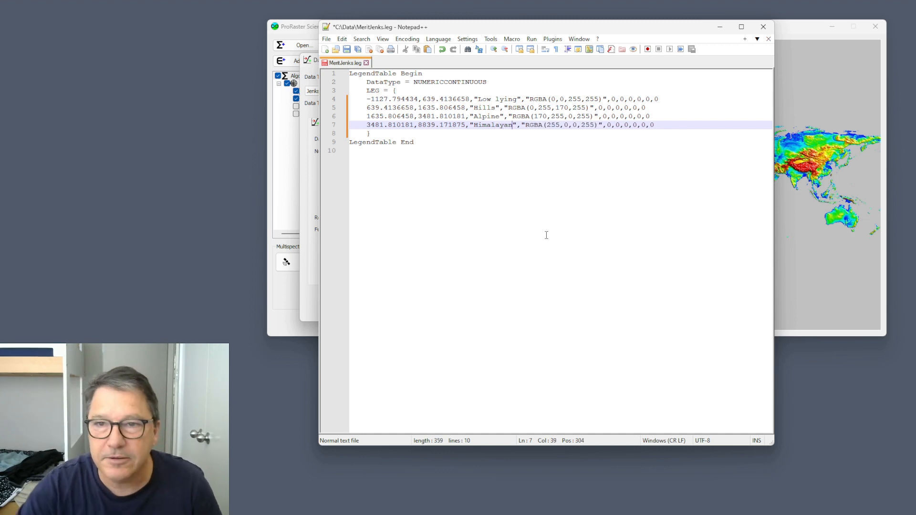
# Examine the RGBA keyword and the alpha value of the color on the Low lying class line
pyautogui.click(540, 96)
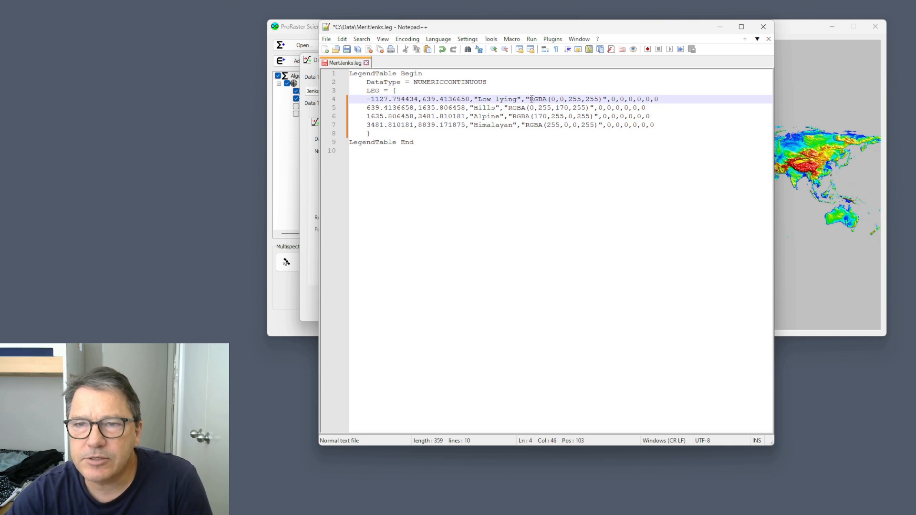
pyautogui.moveTo(529, 99); pyautogui.dragTo(548, 98)
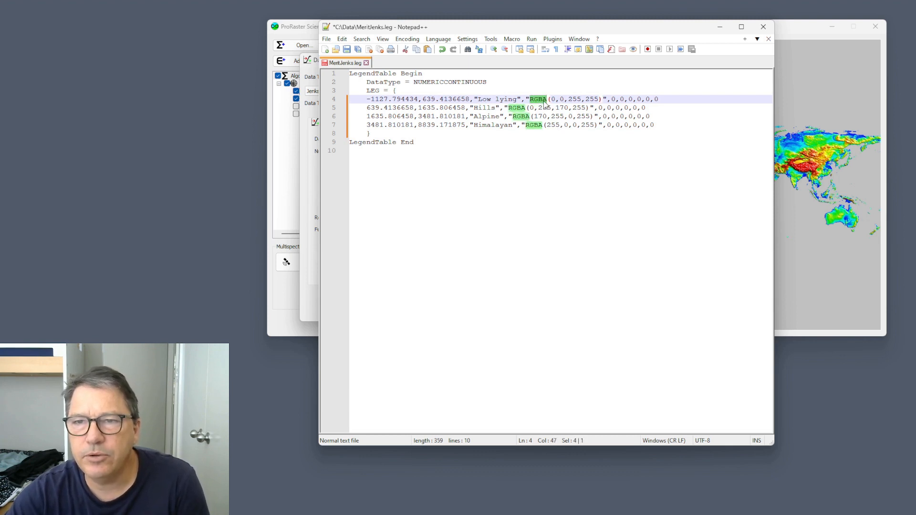
pyautogui.click(591, 100)
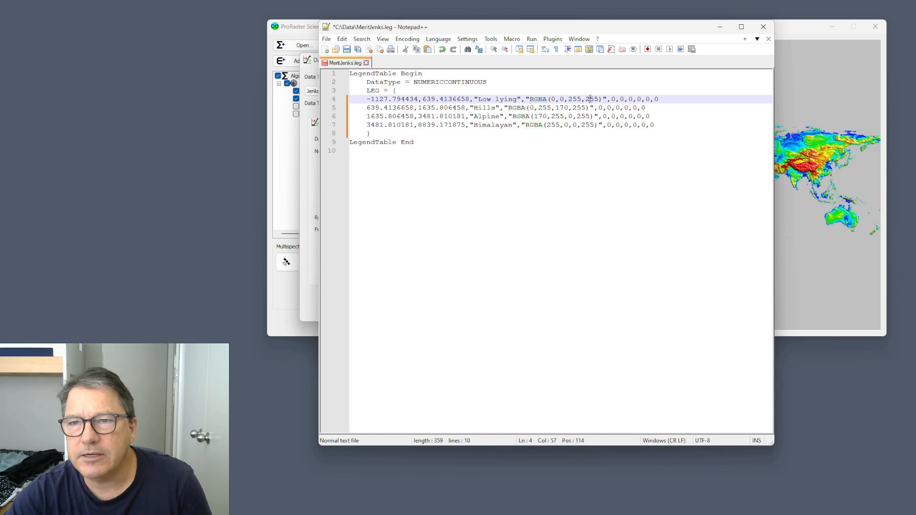
pyautogui.doubleClick(591, 99)
pyautogui.click(595, 100)
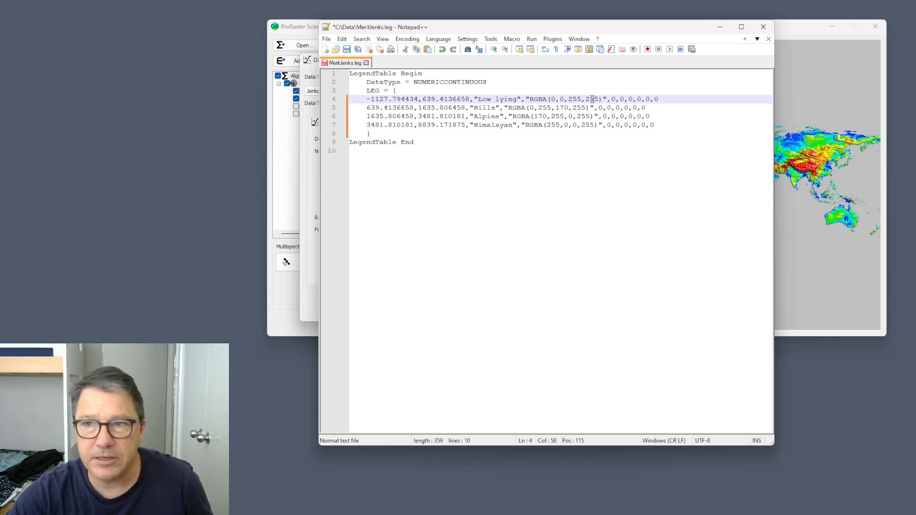
pyautogui.doubleClick(590, 99)
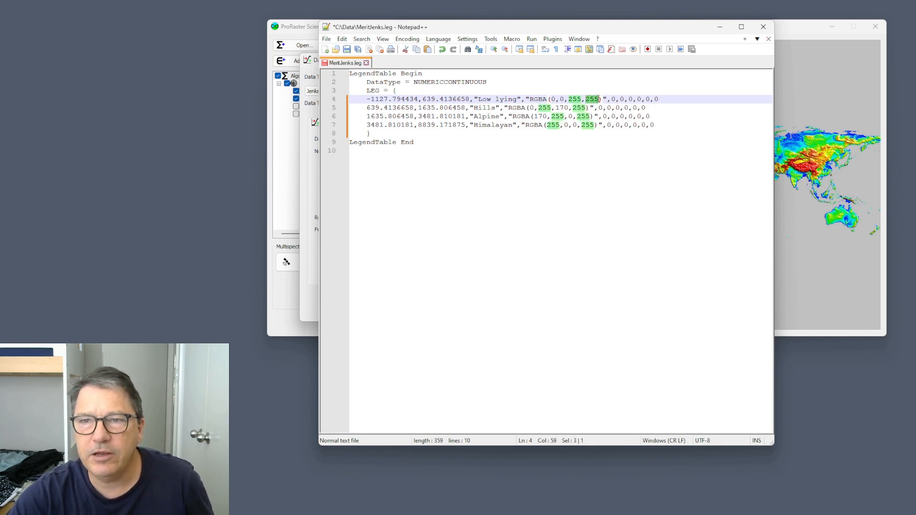
pyautogui.click(539, 99)
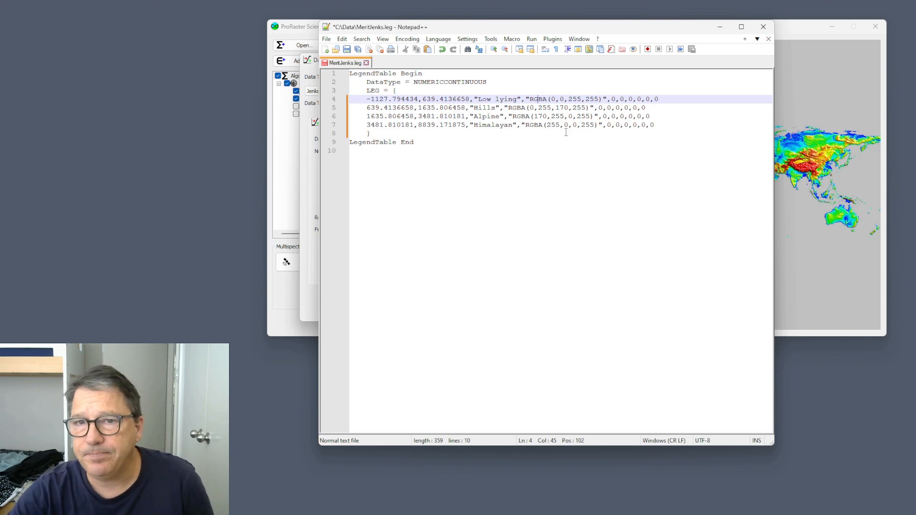
# Save the edited legend file, close Notepad++ and dismiss the Data Transform Editor in ProRaster Scientific
pyautogui.click(535, 190)
pyautogui.hotkey('ctrl', 's')
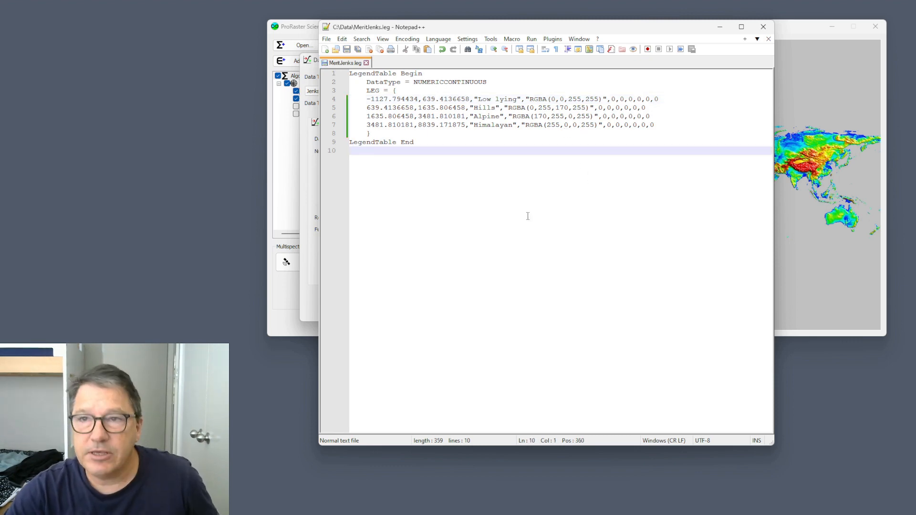
pyautogui.click(764, 30)
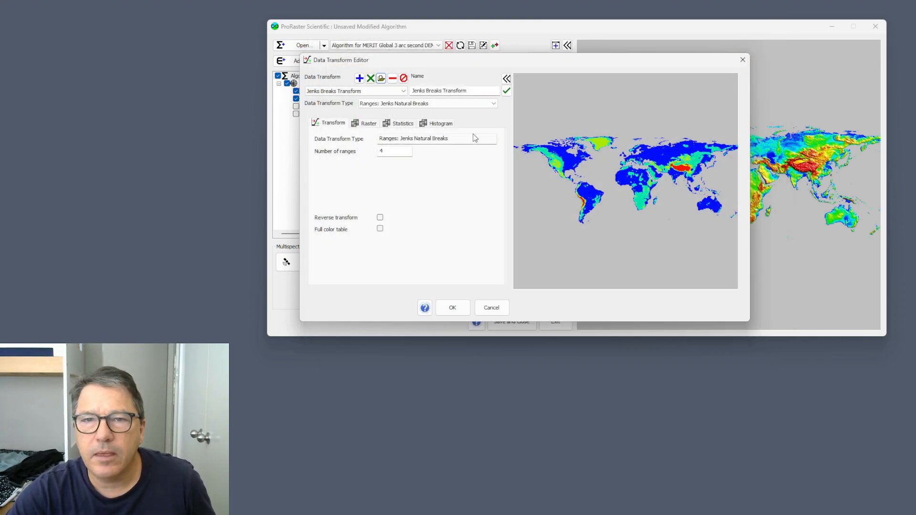
pyautogui.click(743, 61)
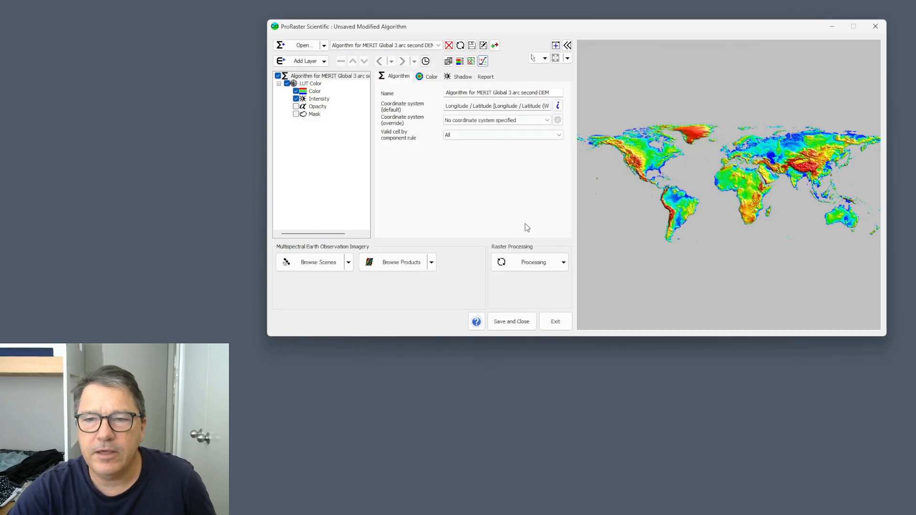
# Start a Classify operation with MERIT DEM as the source raster, using field DEM and band RL
pyautogui.click(563, 264)
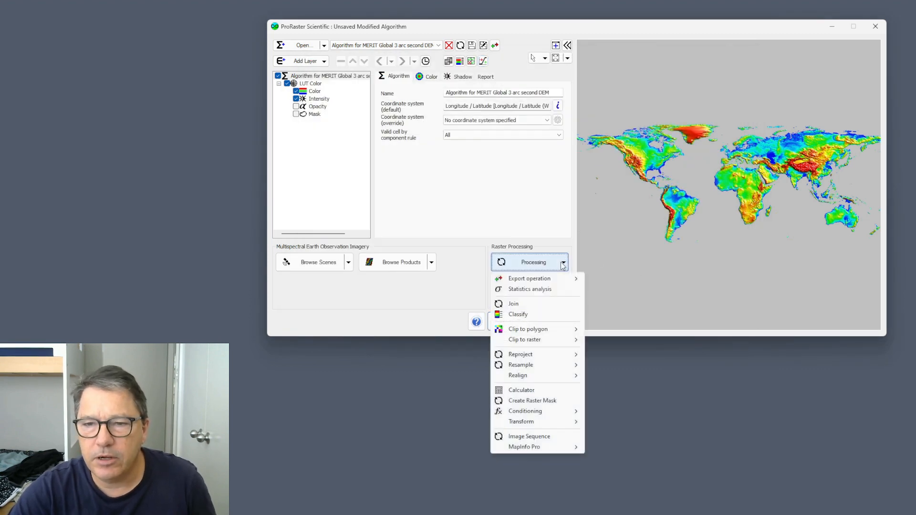
pyautogui.click(519, 313)
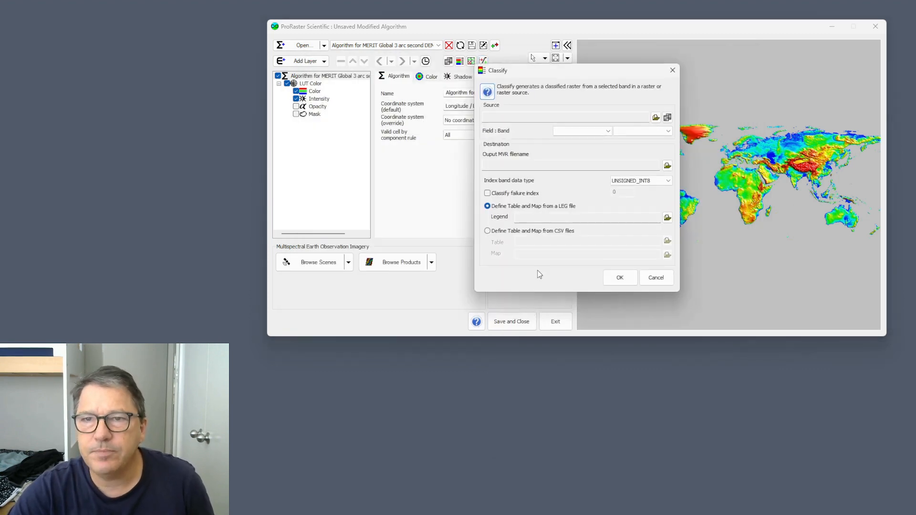
pyautogui.click(668, 117)
pyautogui.doubleClick(546, 201)
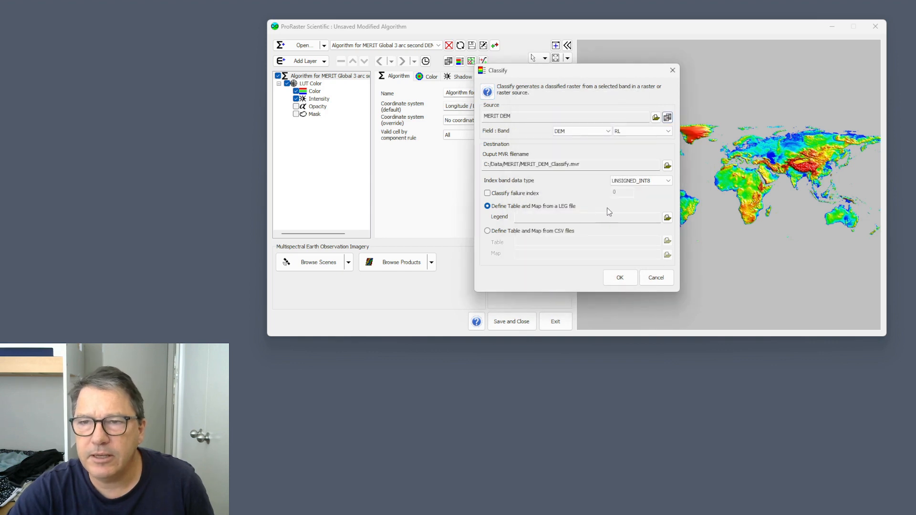
pyautogui.click(579, 131)
pyautogui.click(580, 138)
pyautogui.click(629, 133)
pyautogui.click(630, 134)
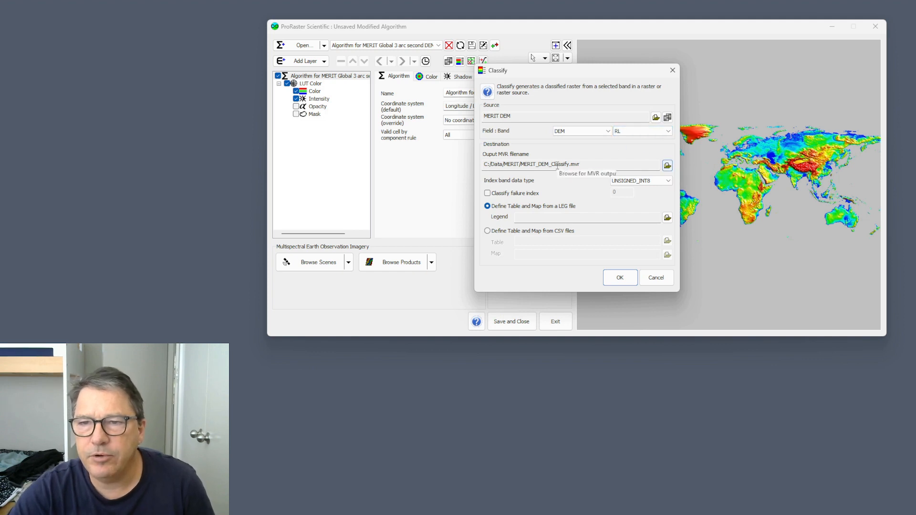
# Examine the output MVR filename and the available index band data types, keeping UNSIGNED_INT8 selected
pyautogui.doubleClick(579, 164)
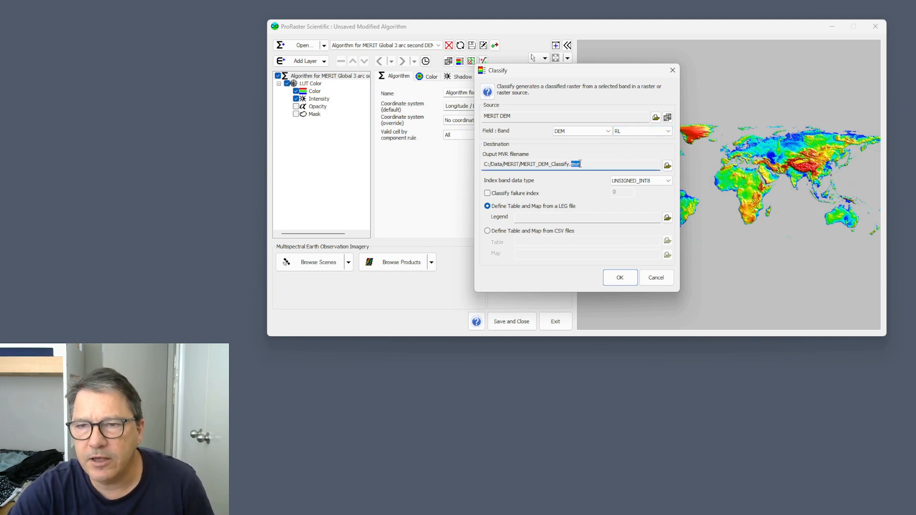
pyautogui.click(658, 182)
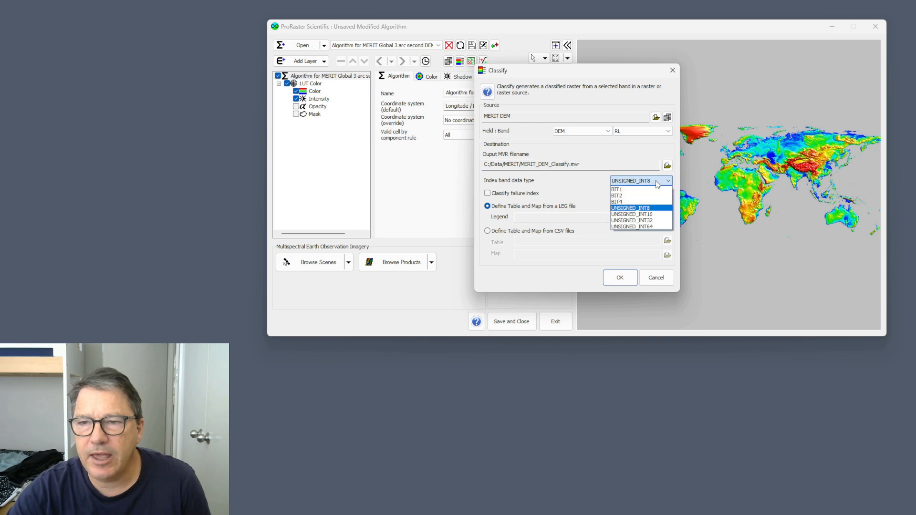
pyautogui.click(647, 209)
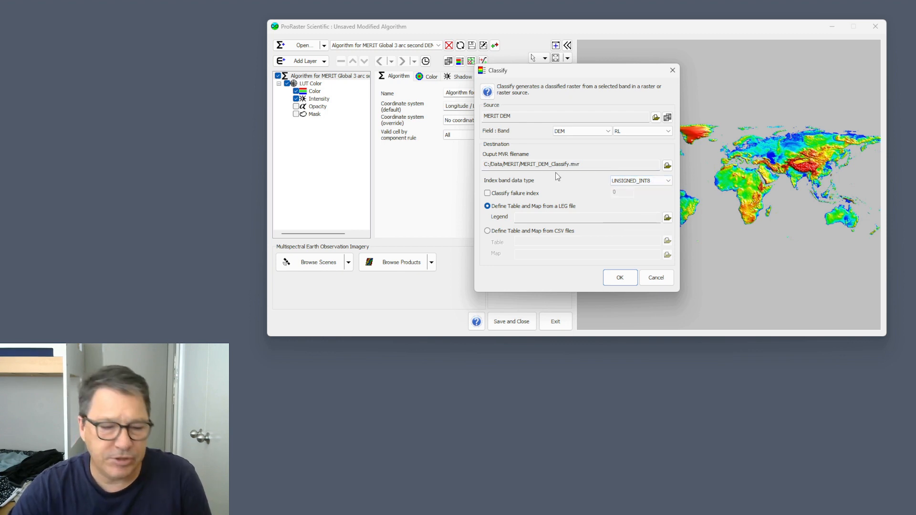
pyautogui.click(670, 183)
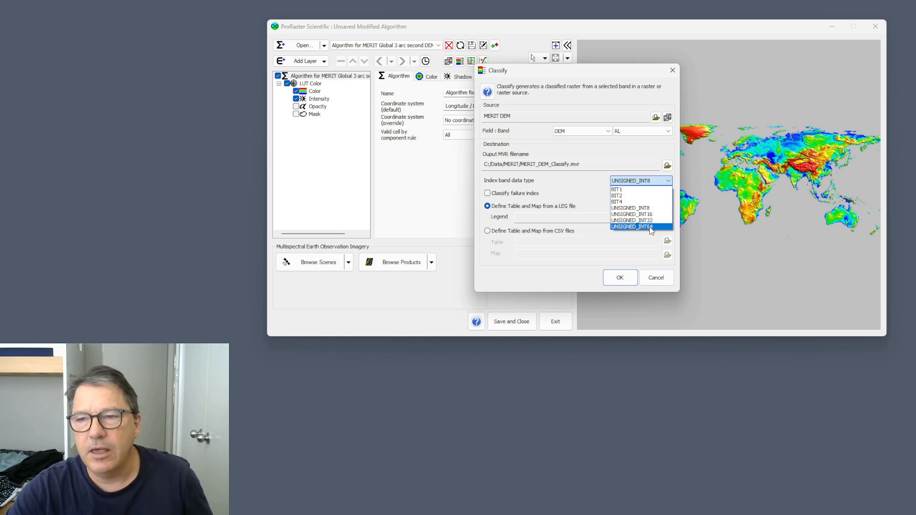
pyautogui.click(580, 189)
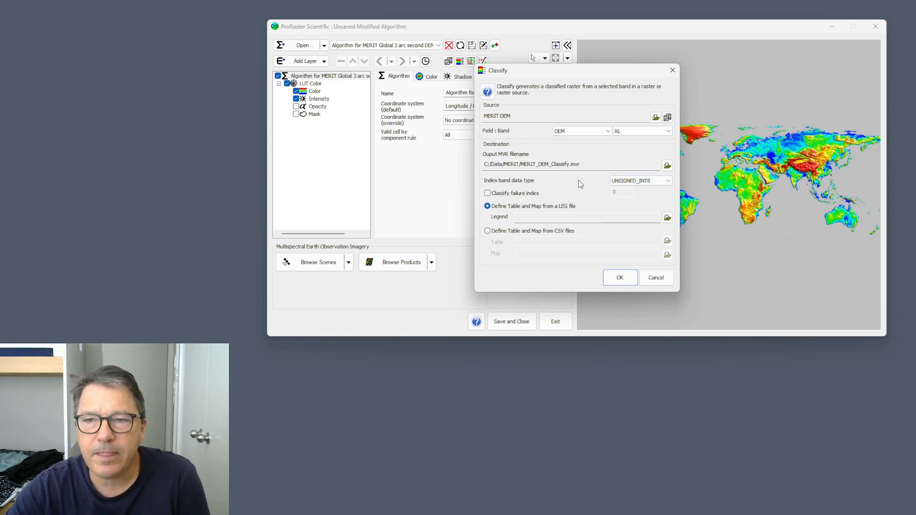
# Try the classify failure index option with a value of 3 and turn the option off again
pyautogui.click(503, 196)
pyautogui.click(623, 197)
pyautogui.press('BackSpace')
pyautogui.write('3')
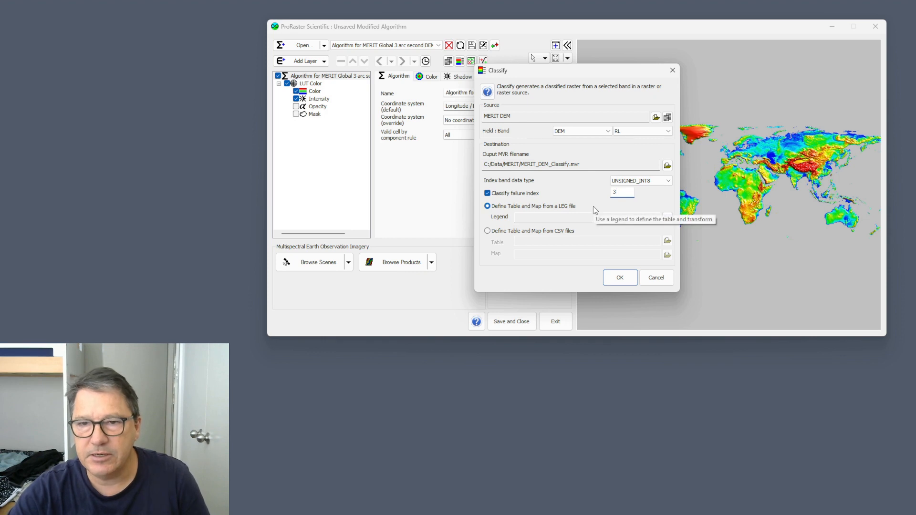
pyautogui.click(518, 194)
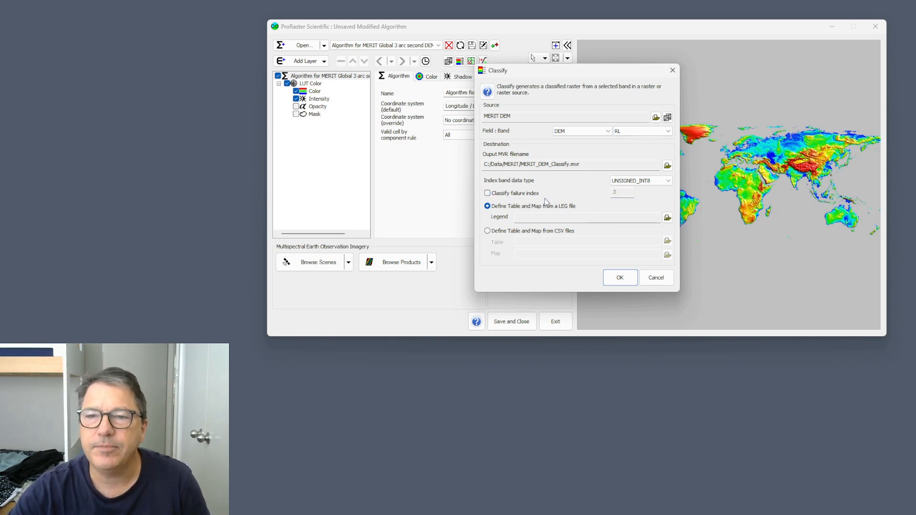
# Use C:/Data/MeritJenks.leg as the legend defining the classification table and map, and run the Classify operation
pyautogui.click(667, 217)
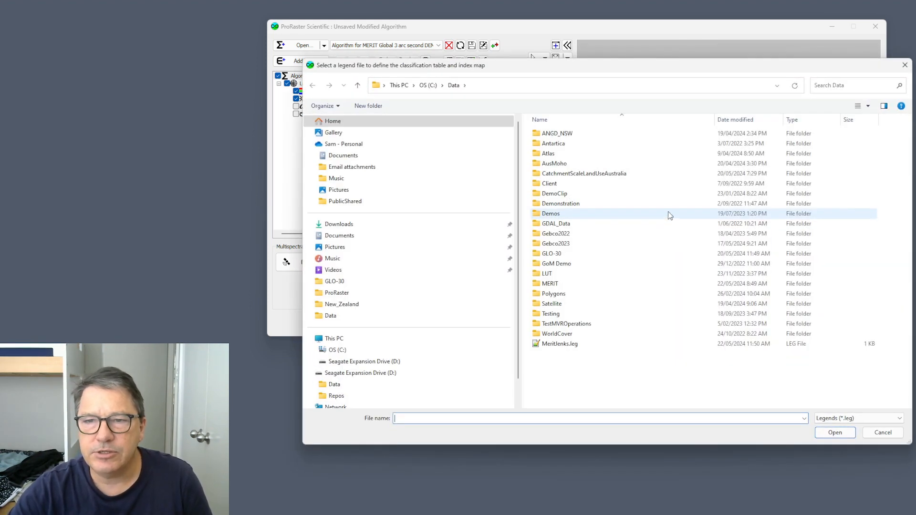
pyautogui.doubleClick(568, 344)
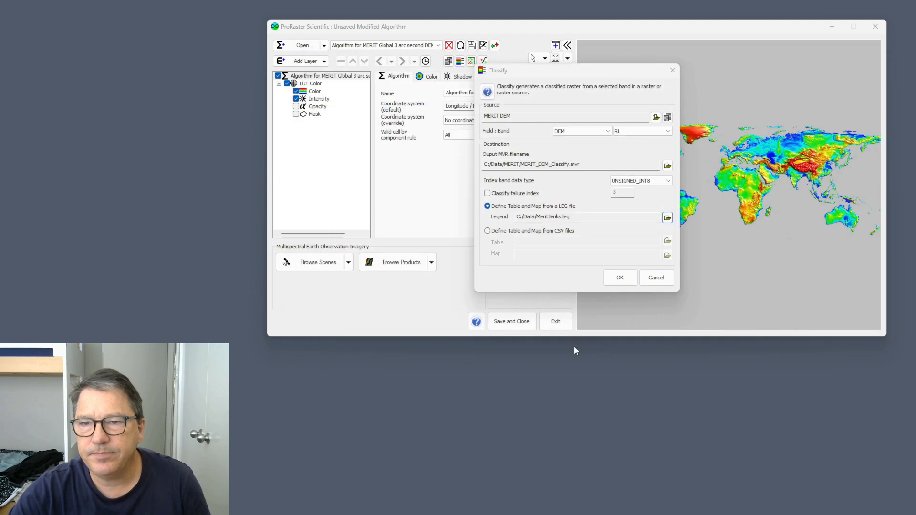
pyautogui.click(617, 275)
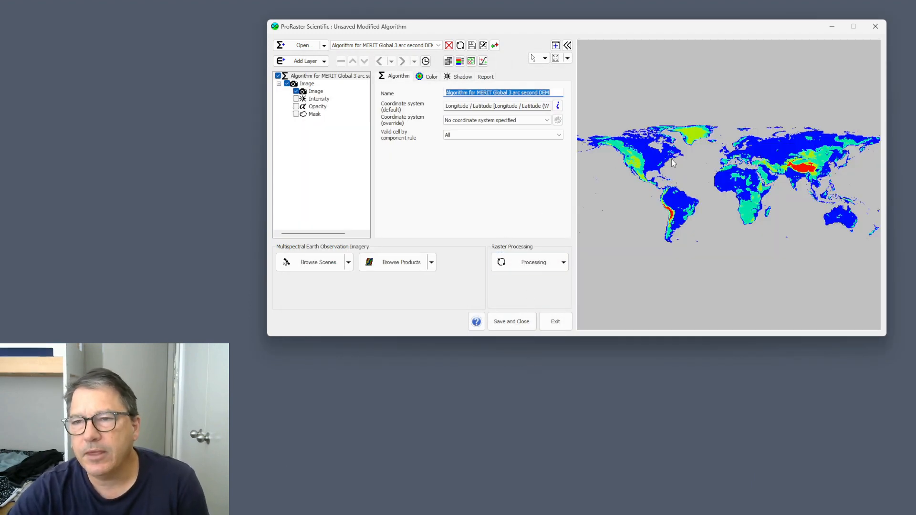
# Set the map tooltip to show the key data value and inspect the class names across the classified MERIT DEM
pyautogui.click(544, 58)
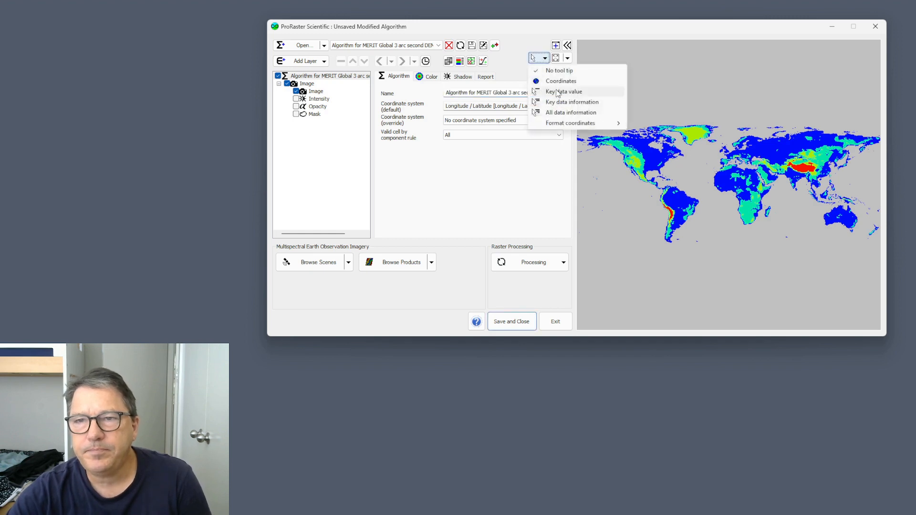
pyautogui.click(557, 91)
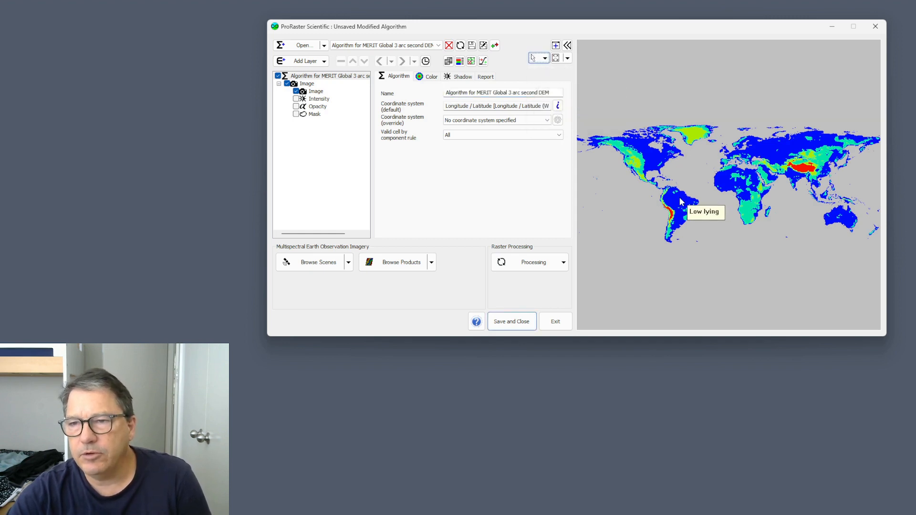
pyautogui.moveTo(639, 158)
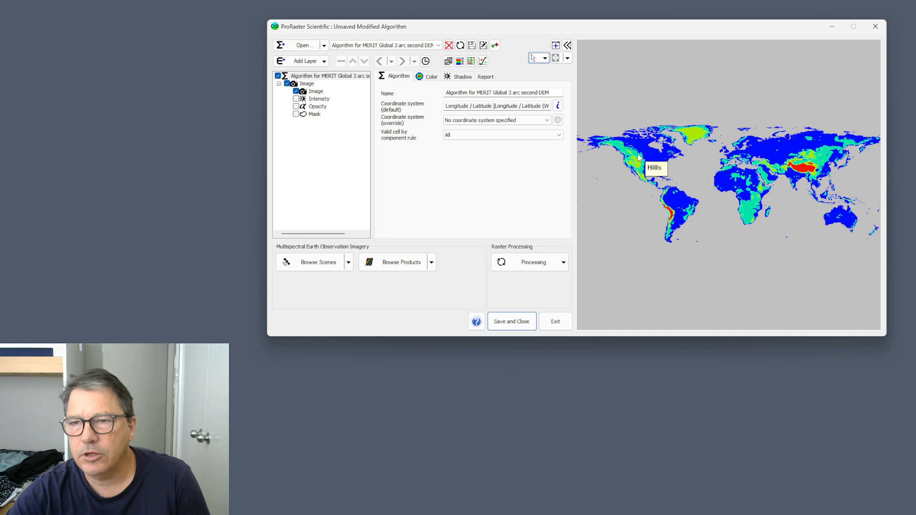
pyautogui.moveTo(803, 169)
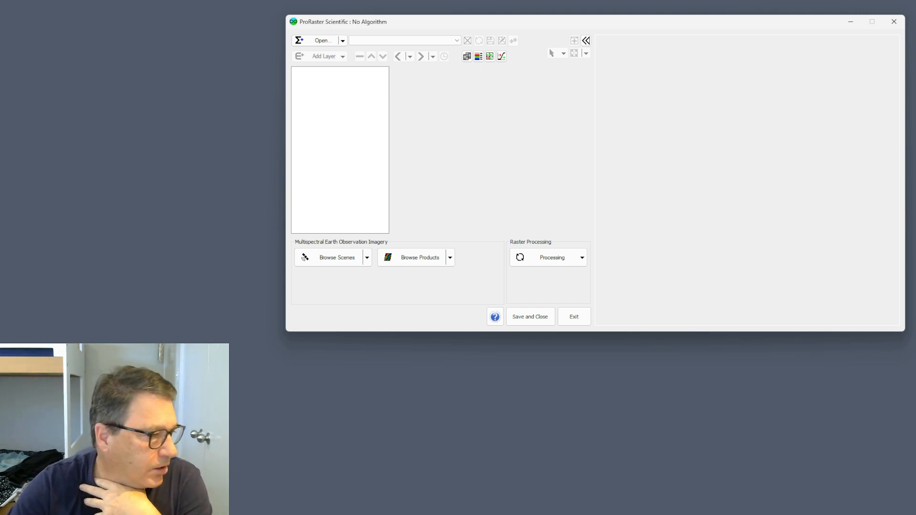
# Switch to Notepad++ and examine the class entries for No Water, Ocean, Lake and River in WBM.leg
pyautogui.moveTo(0, 220); pyautogui.dragTo(354, 29)
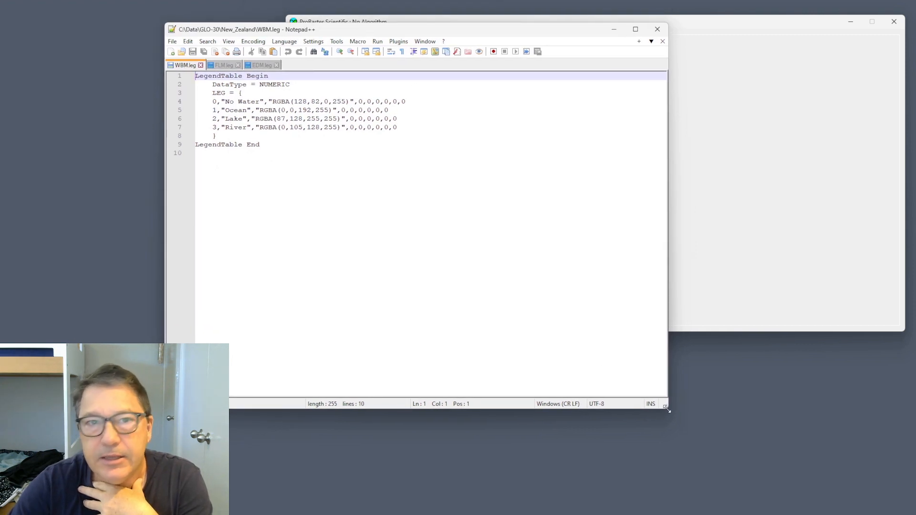
pyautogui.moveTo(393, 30); pyautogui.dragTo(423, 44)
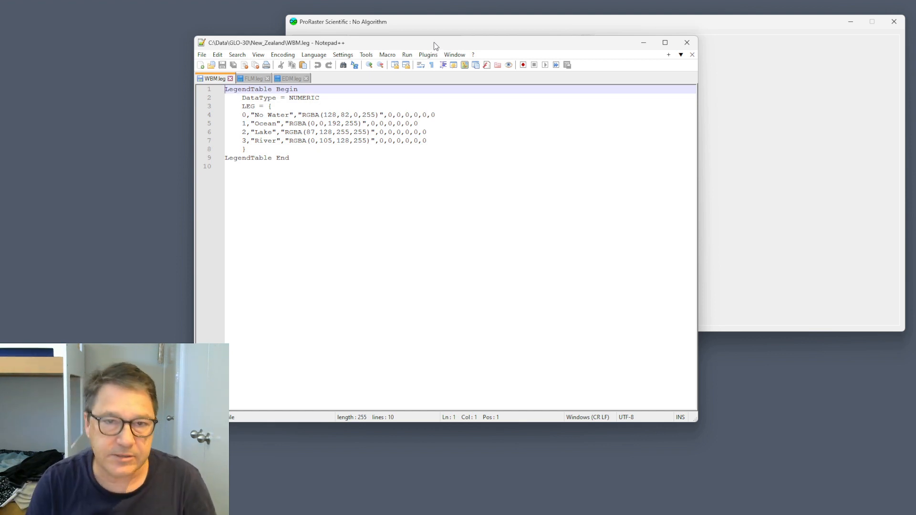
pyautogui.click(245, 116)
pyautogui.press('Down')
pyautogui.press('Down')
pyautogui.press('Down')
pyautogui.press('Down')
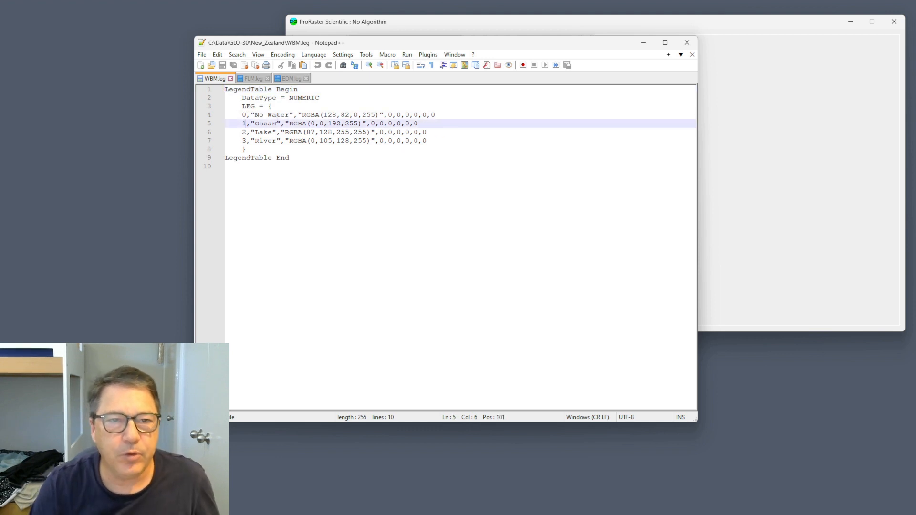
pyautogui.press('Up')
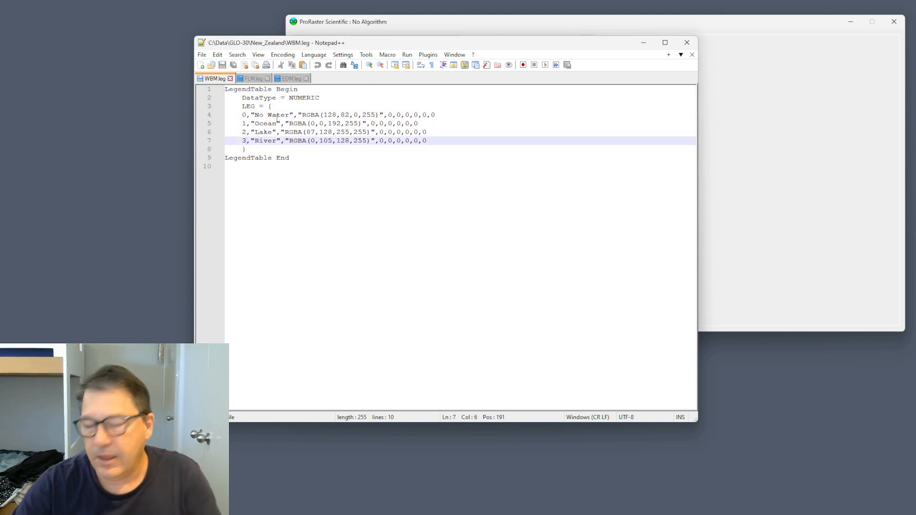
pyautogui.click(281, 117)
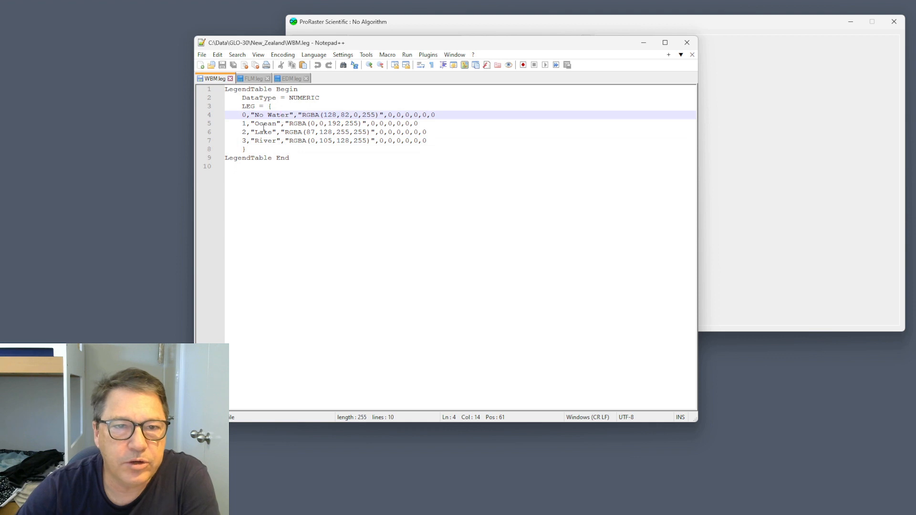
# Review the NUMERIC data type and the class values 0 and 1 in WBM.leg, then move the text editor out of view
pyautogui.moveTo(289, 99); pyautogui.dragTo(322, 98)
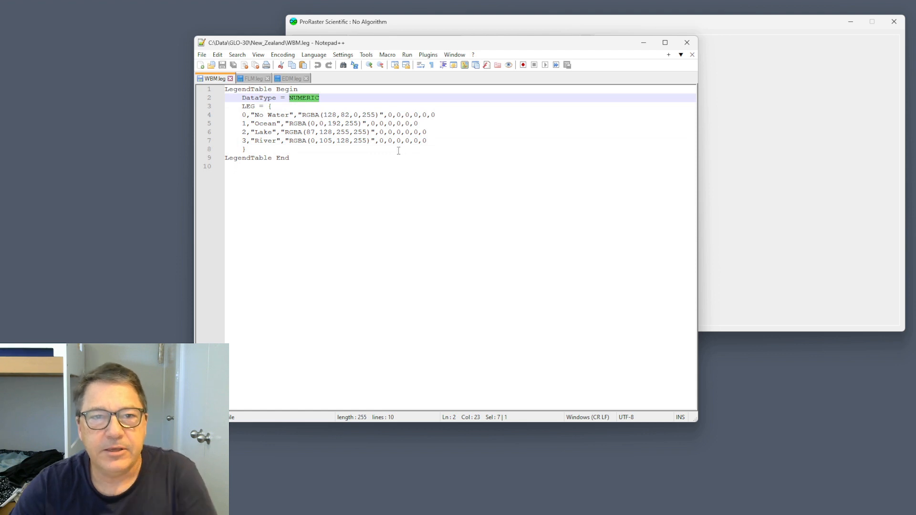
pyautogui.doubleClick(244, 115)
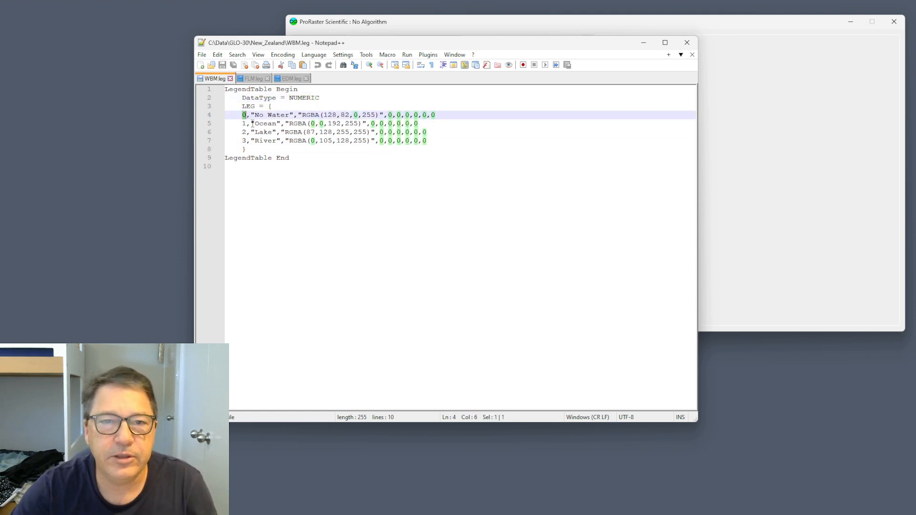
pyautogui.click(297, 166)
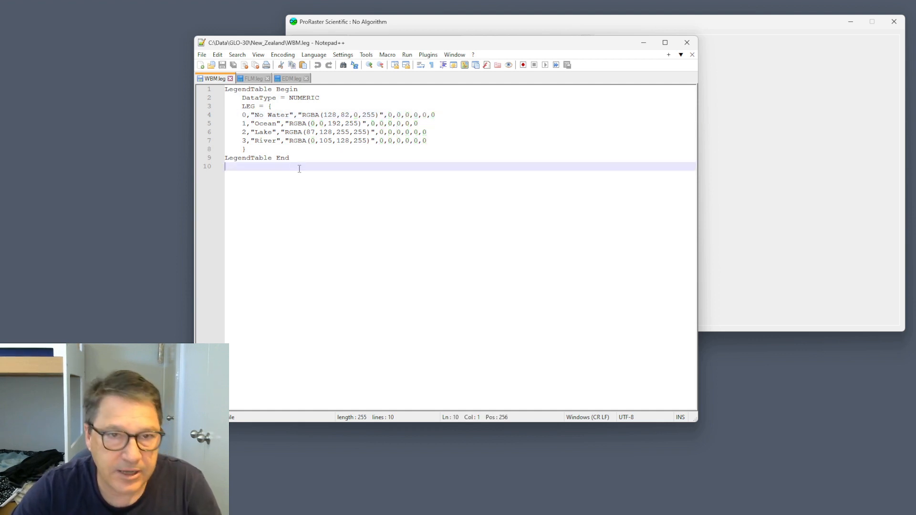
pyautogui.doubleClick(244, 123)
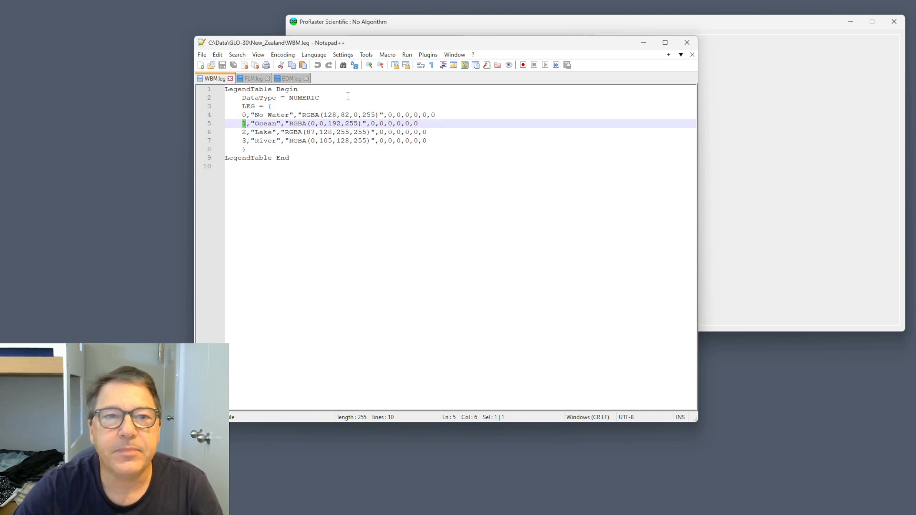
pyautogui.click(281, 117)
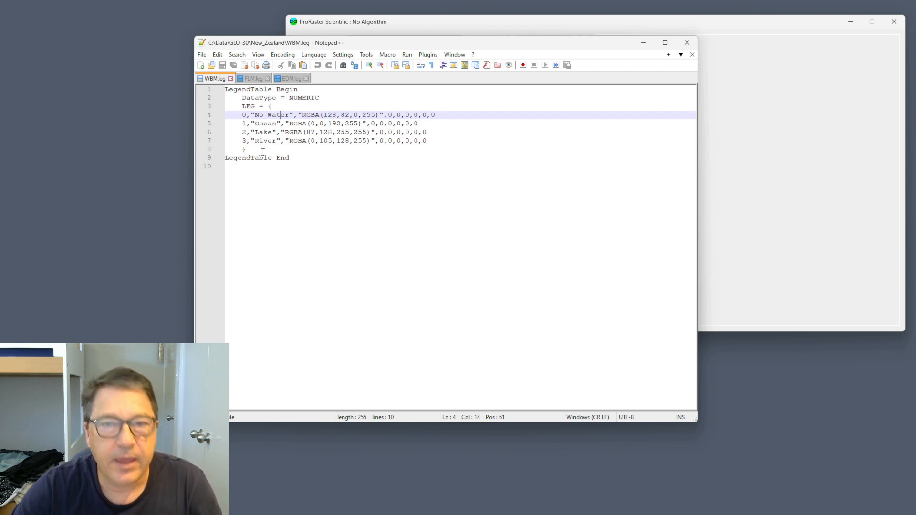
pyautogui.moveTo(452, 42); pyautogui.dragTo(0, 167)
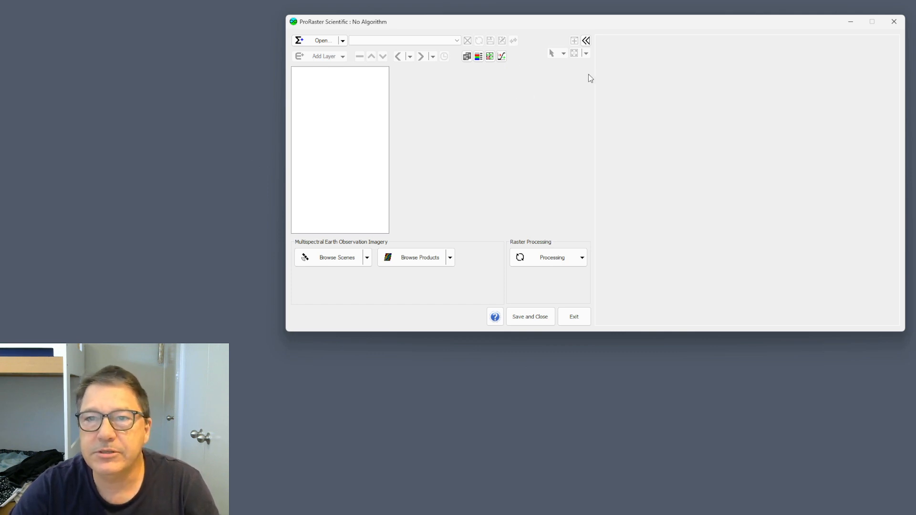
# Start a Classify operation in ProRaster with GLO-30 New Zealand WBM as the source raster
pyautogui.click(582, 258)
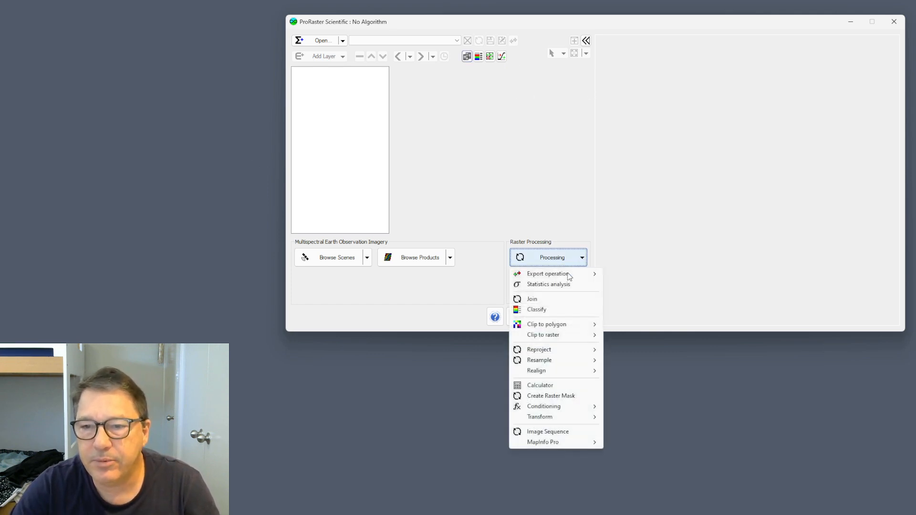
pyautogui.click(549, 310)
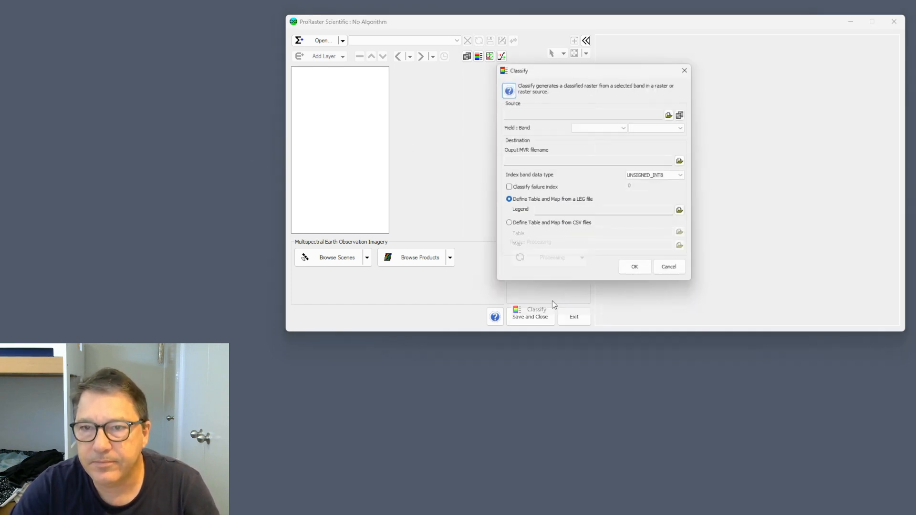
pyautogui.click(686, 113)
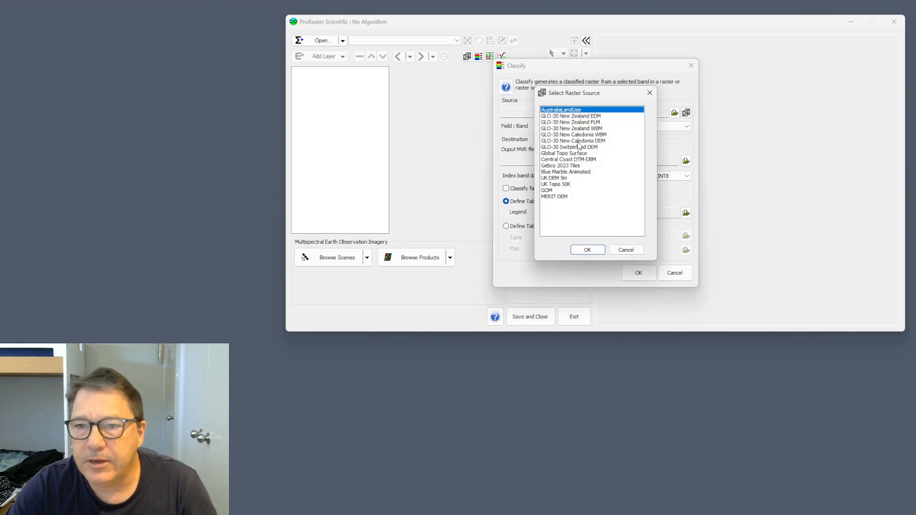
pyautogui.doubleClick(577, 128)
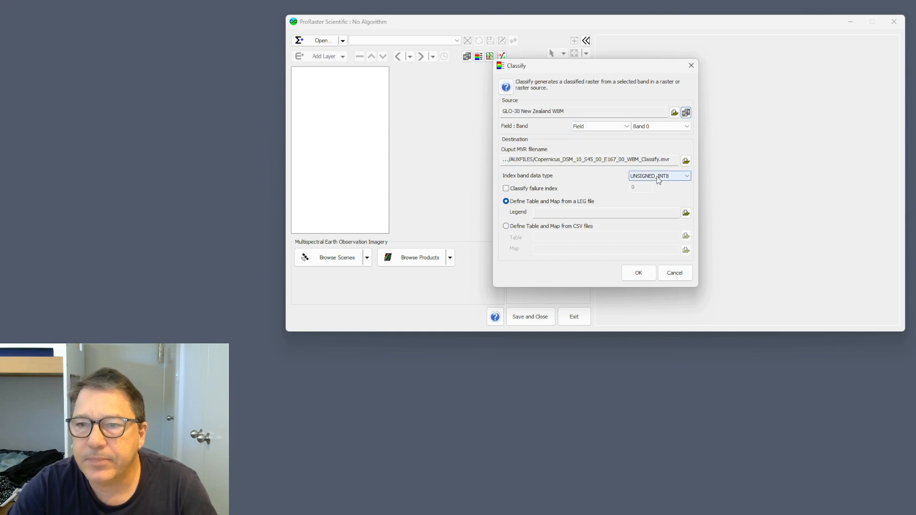
# Use C:/Data/GLO-30/New_Zealand/WBM.leg as the legend defining the classification table and map, and run the Classify operation
pyautogui.click(686, 213)
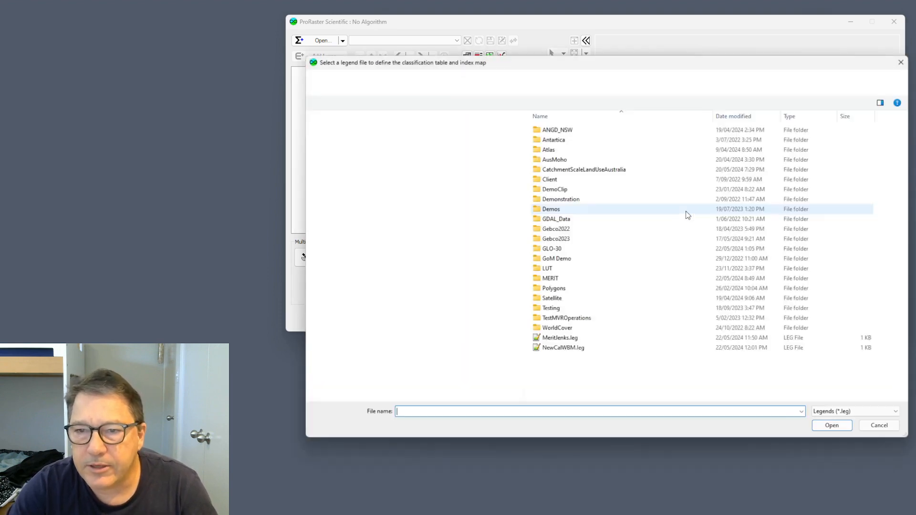
pyautogui.doubleClick(559, 249)
pyautogui.click(566, 159)
pyautogui.doubleClick(565, 159)
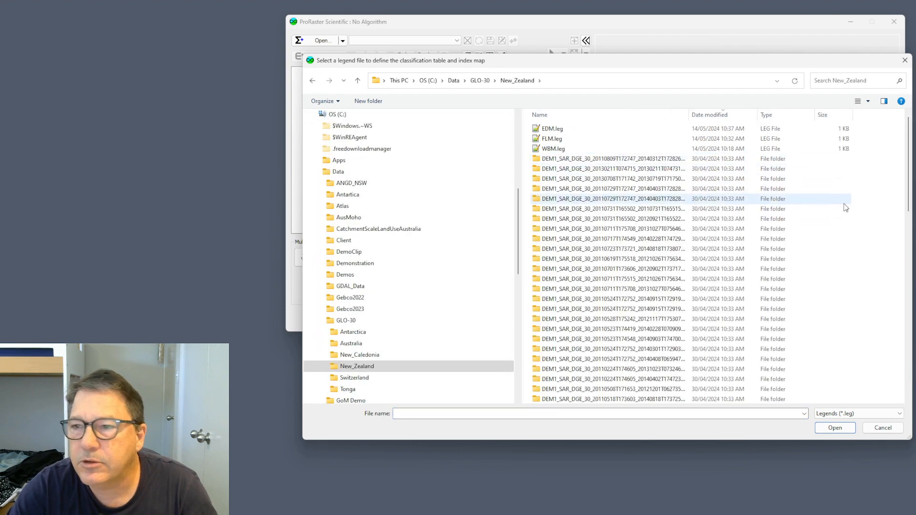
pyautogui.click(560, 148)
pyautogui.doubleClick(561, 149)
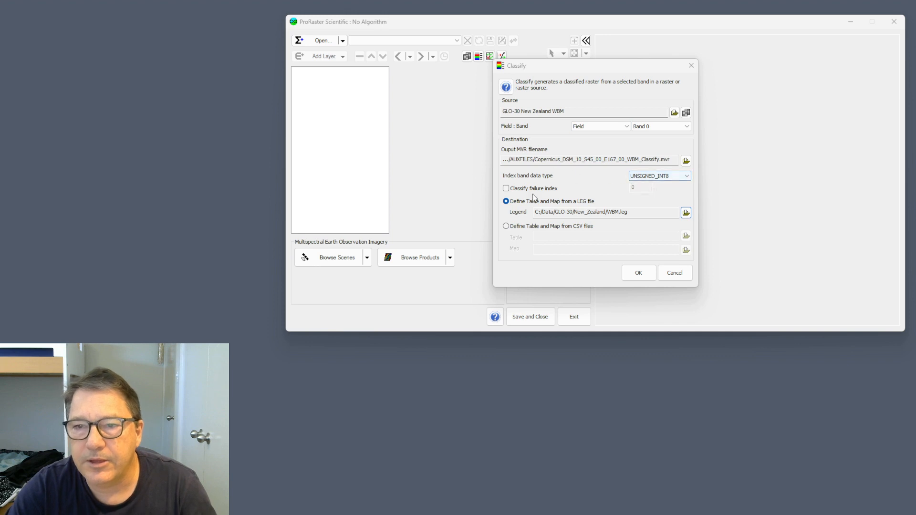
pyautogui.click(639, 274)
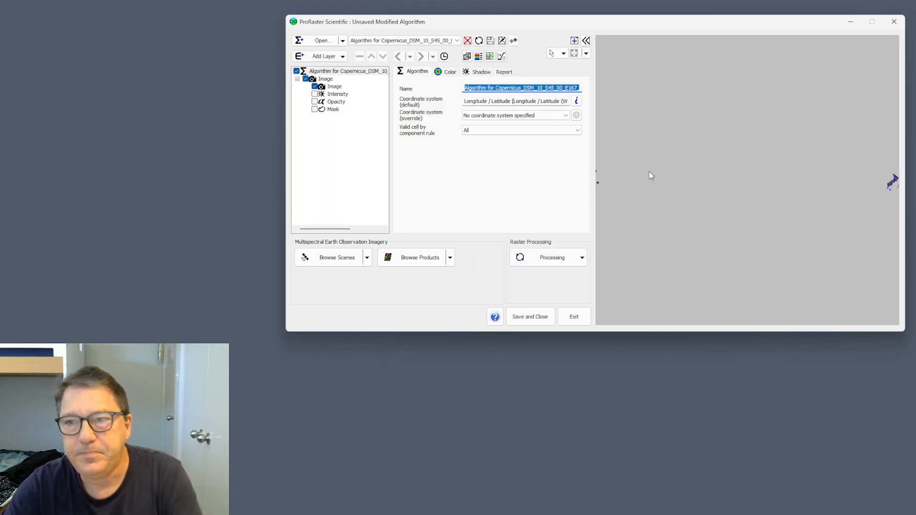
# Inspect the water body classes over New Zealand's South Island in the classified raster, including its lakes and rivers
pyautogui.scroll(5, 891, 185)
pyautogui.moveTo(891, 184); pyautogui.dragTo(741, 187)
pyautogui.scroll(5, 740, 188)
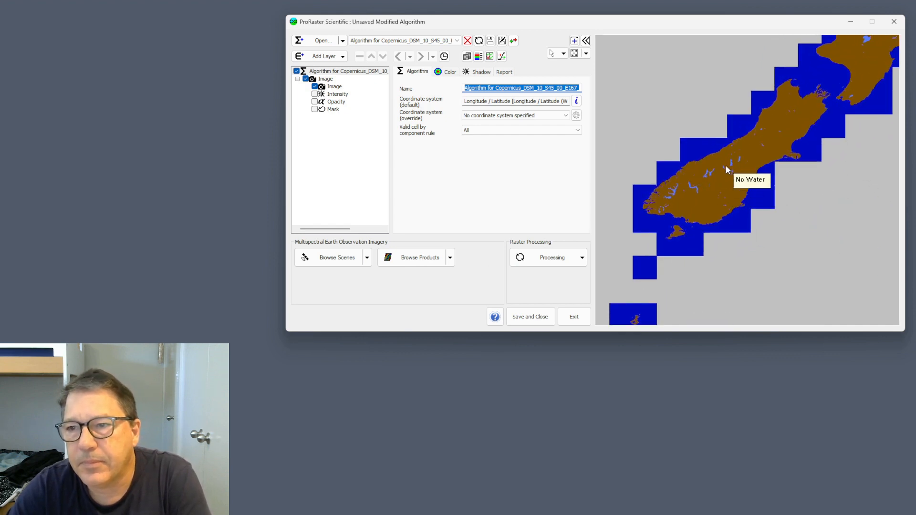
pyautogui.scroll(6, 693, 170)
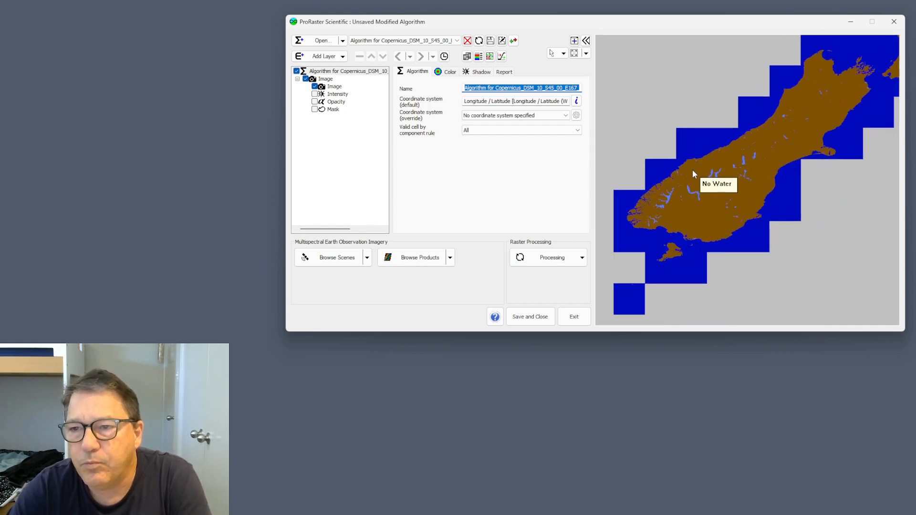
pyautogui.scroll(2, 692, 173)
pyautogui.moveTo(690, 172); pyautogui.dragTo(743, 133)
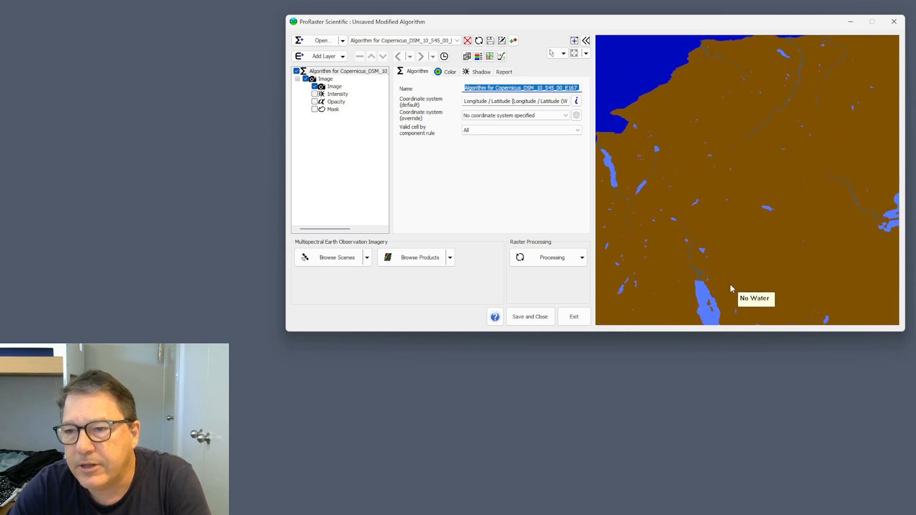
pyautogui.scroll(4, 702, 277)
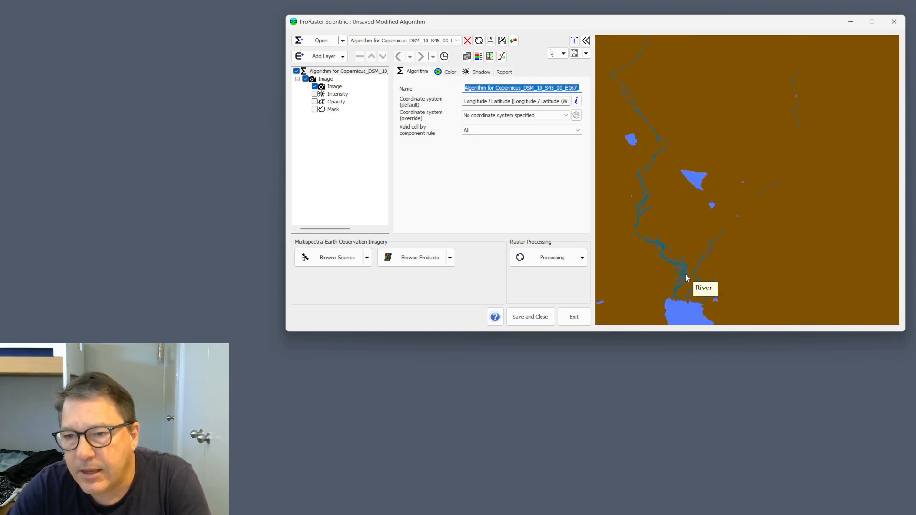
pyautogui.scroll(-12, 681, 211)
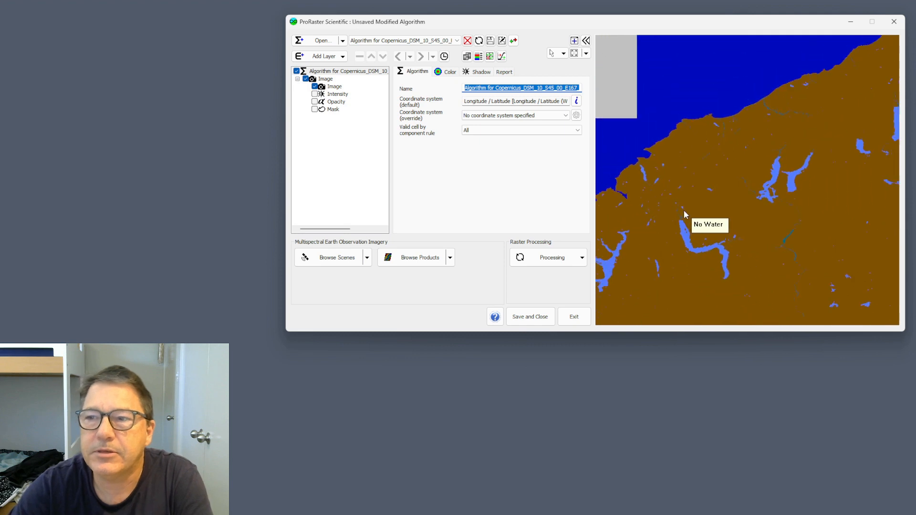
pyautogui.scroll(-6, 697, 205)
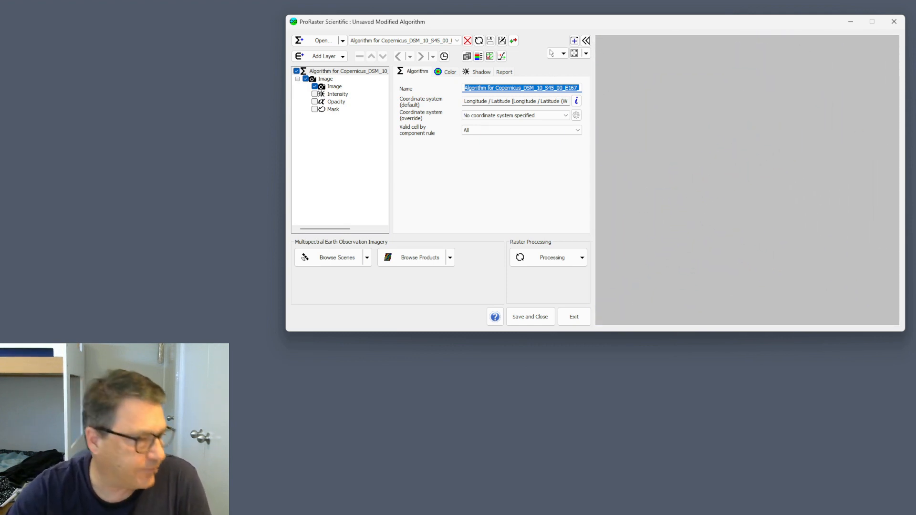
# Switch to Notepad++ and examine the legend entries in FLM.leg, including classes 100, 101 and 102, and those in EDM.leg
pyautogui.moveTo(0, 458); pyautogui.dragTo(419, 32)
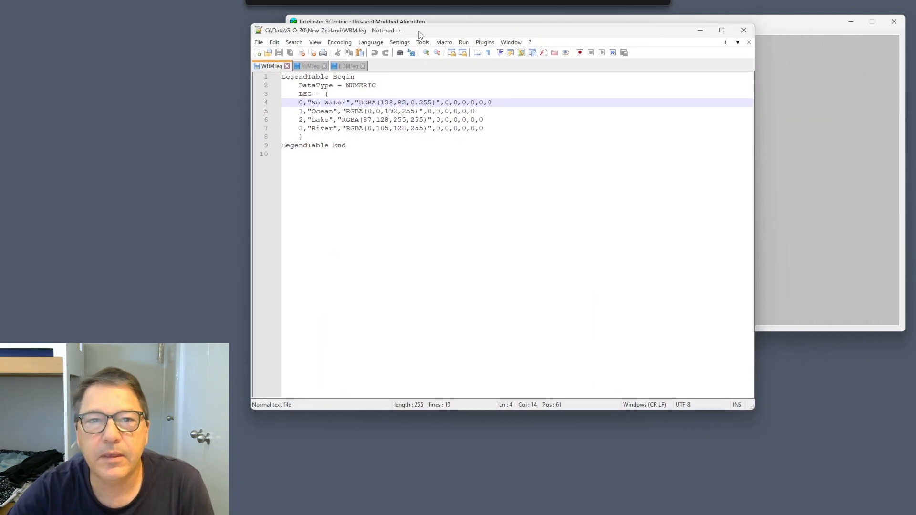
pyautogui.click(311, 66)
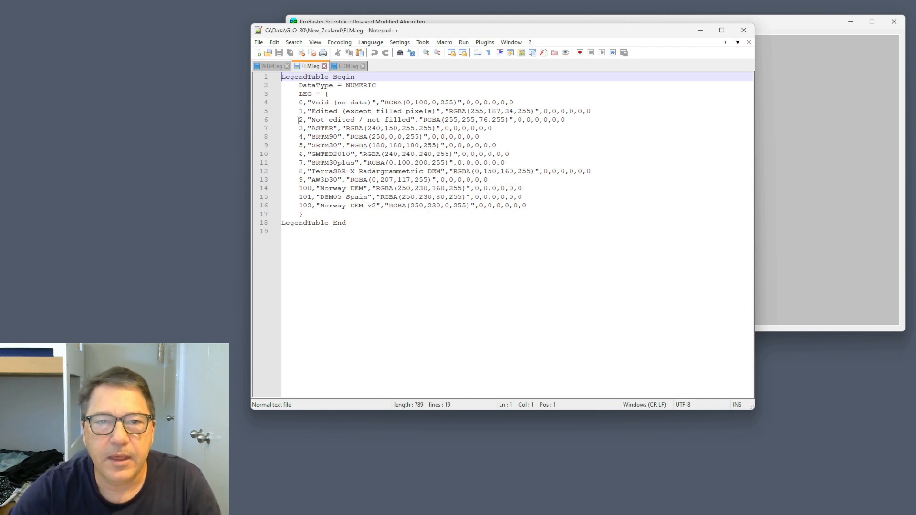
pyautogui.doubleClick(301, 188)
pyautogui.doubleClick(303, 197)
pyautogui.click(304, 205)
pyautogui.doubleClick(304, 206)
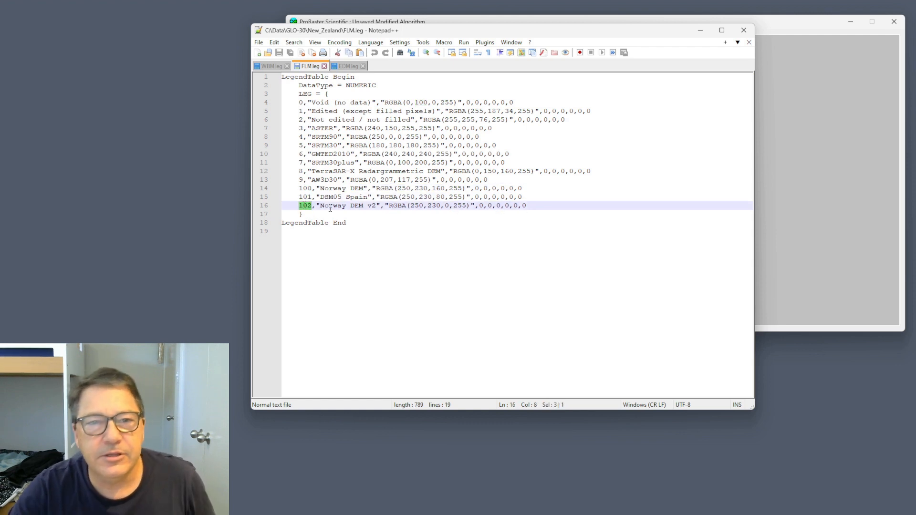
pyautogui.click(325, 188)
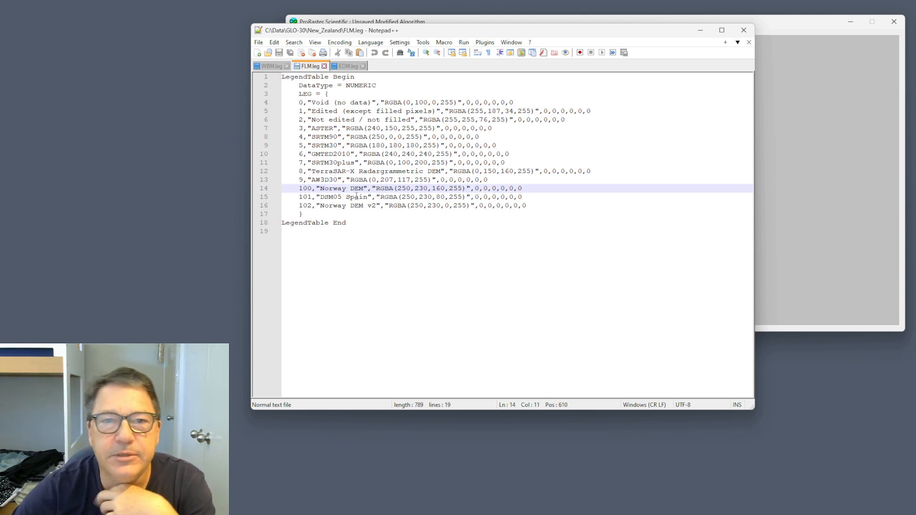
pyautogui.moveTo(465, 30); pyautogui.dragTo(437, 42)
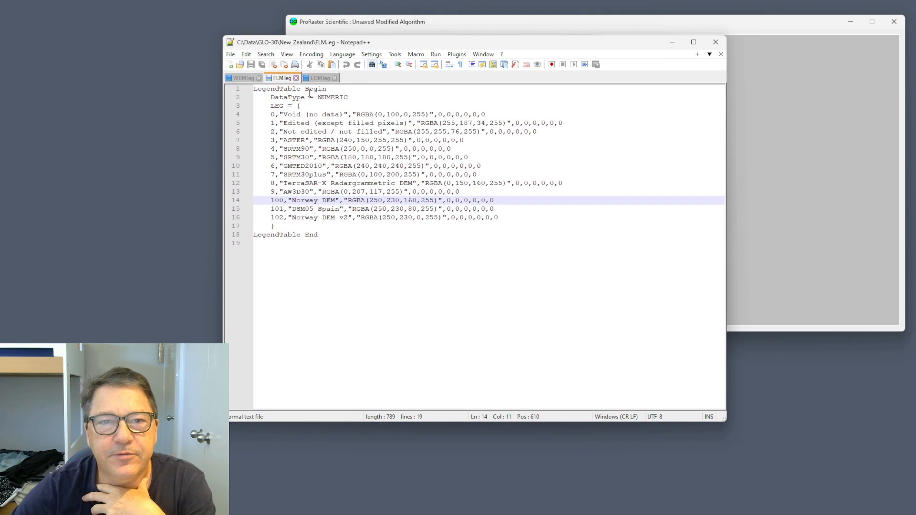
pyautogui.click(319, 79)
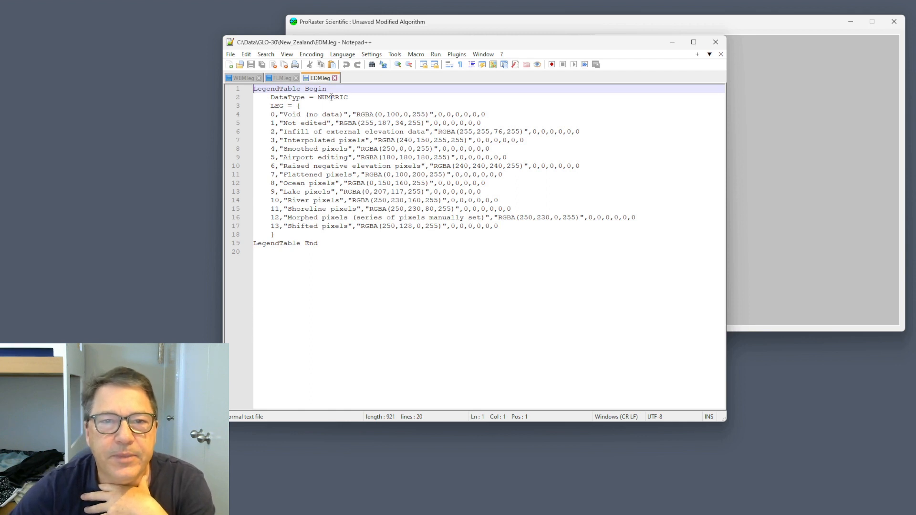
# Switch to ProRaster and examine the GLO-30 water body raster over New Caledonia, including its coastline, rivers and lakes
pyautogui.moveTo(410, 43); pyautogui.dragTo(328, 63)
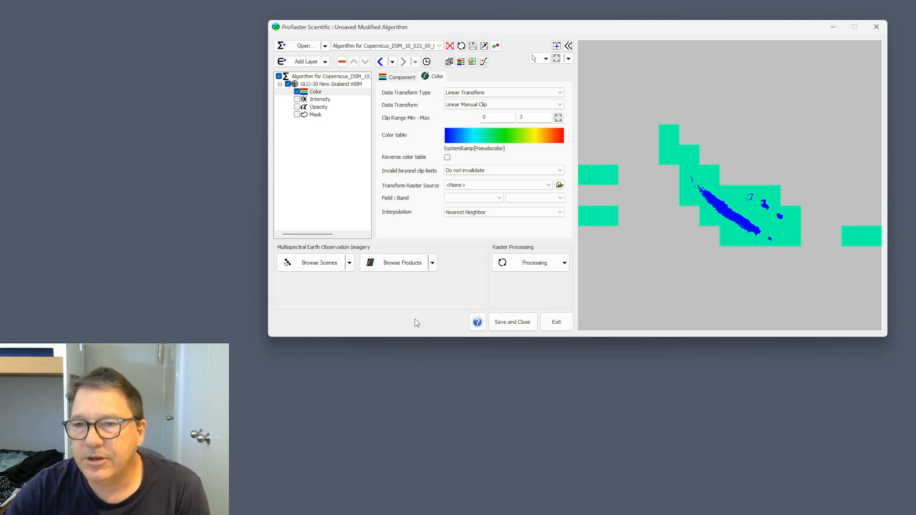
pyautogui.scroll(2, 731, 220)
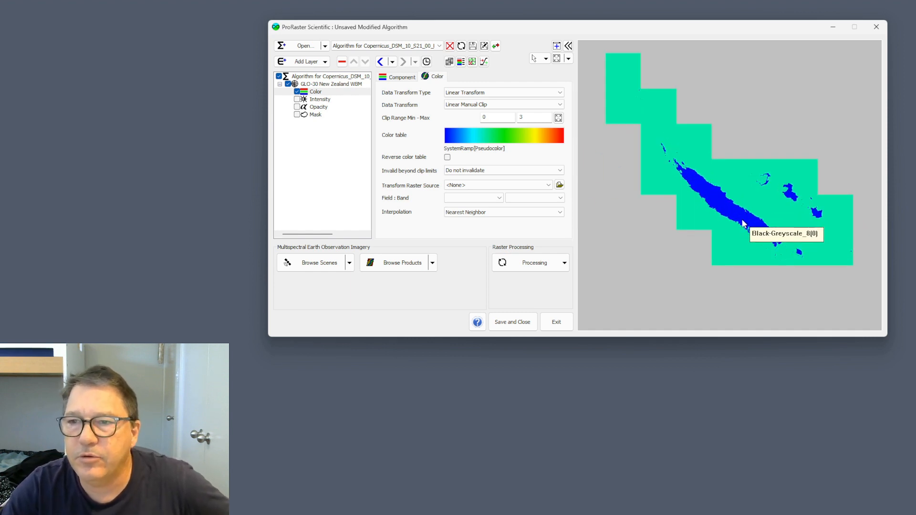
pyautogui.scroll(5, 745, 218)
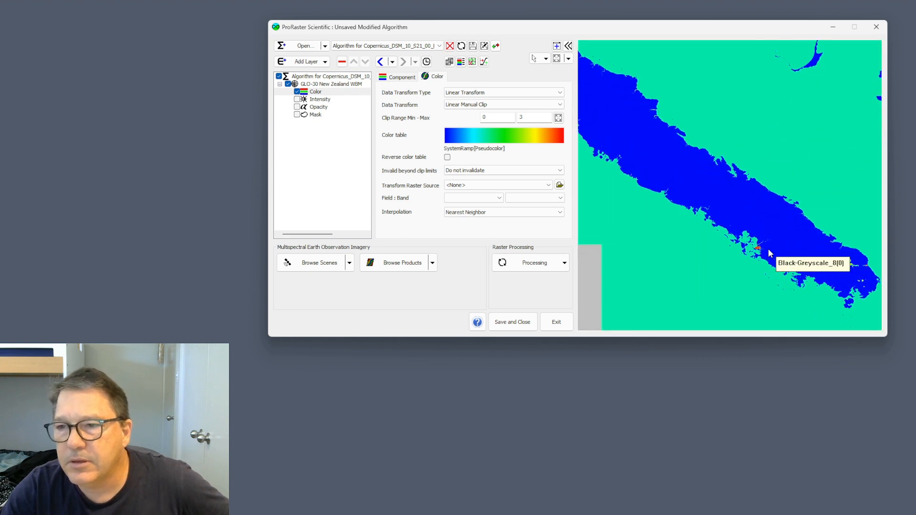
pyautogui.scroll(6, 761, 251)
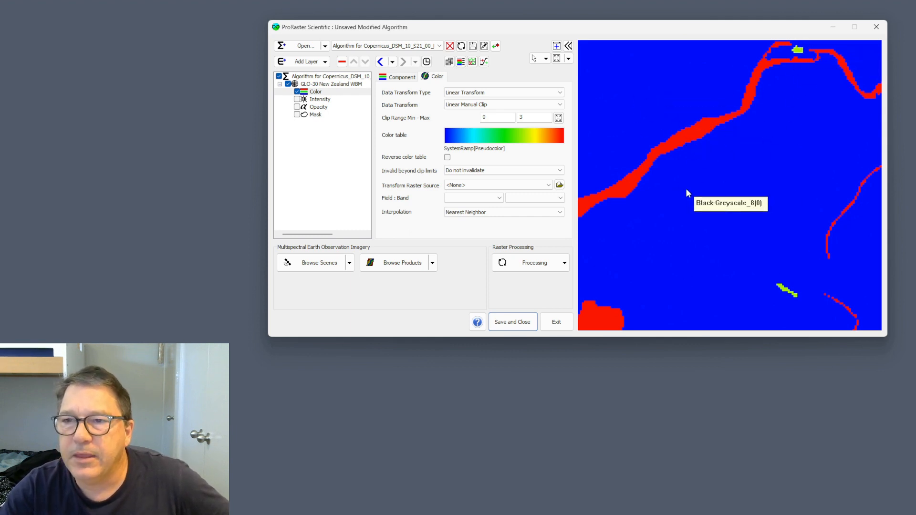
pyautogui.moveTo(684, 190); pyautogui.dragTo(704, 202)
pyautogui.scroll(-4, 689, 195)
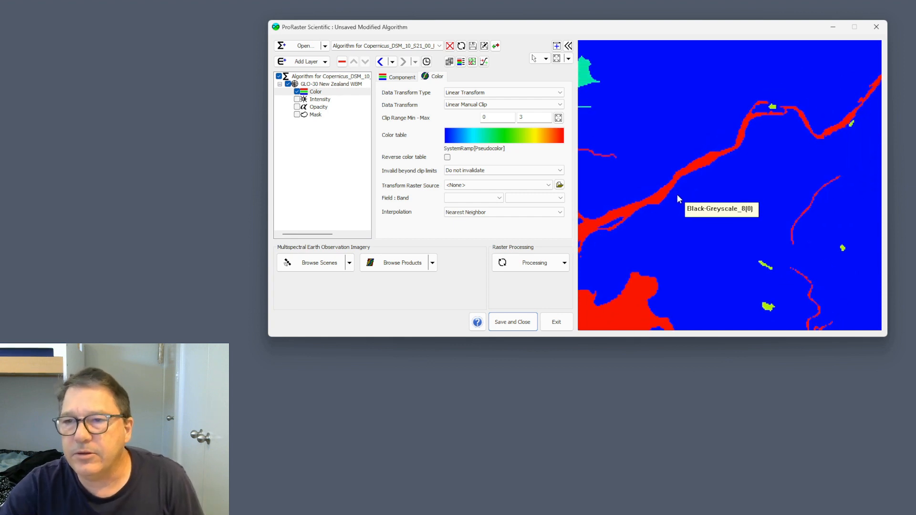
pyautogui.scroll(-2, 682, 195)
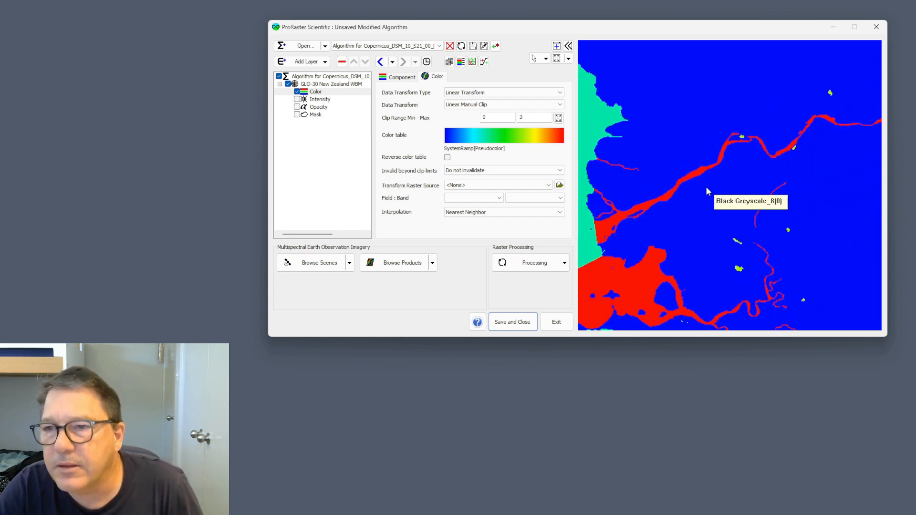
pyautogui.scroll(-1, 699, 181)
pyautogui.scroll(-1, 704, 176)
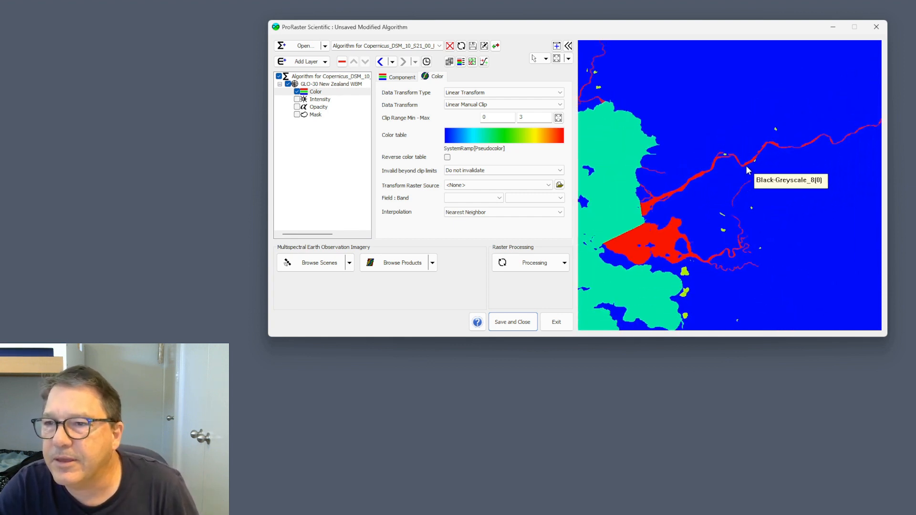
pyautogui.scroll(-1, 746, 174)
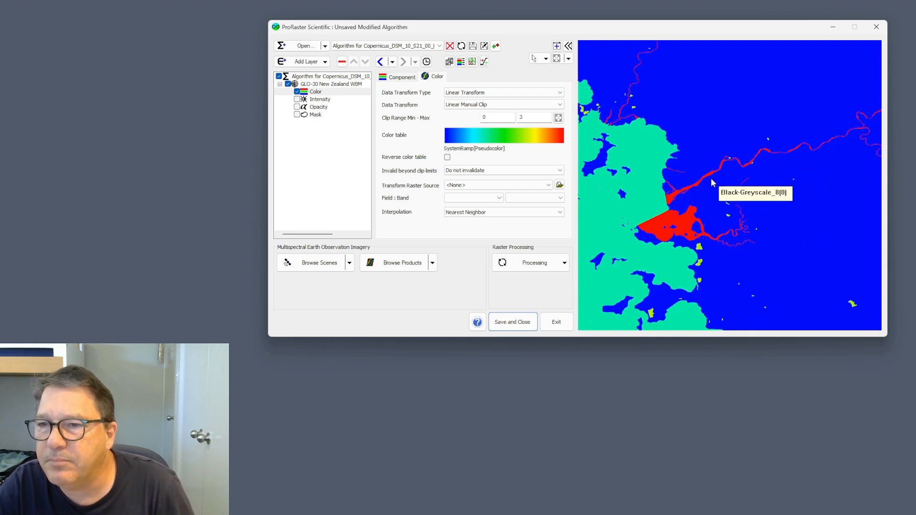
pyautogui.scroll(-1, 711, 180)
pyautogui.scroll(-1, 710, 175)
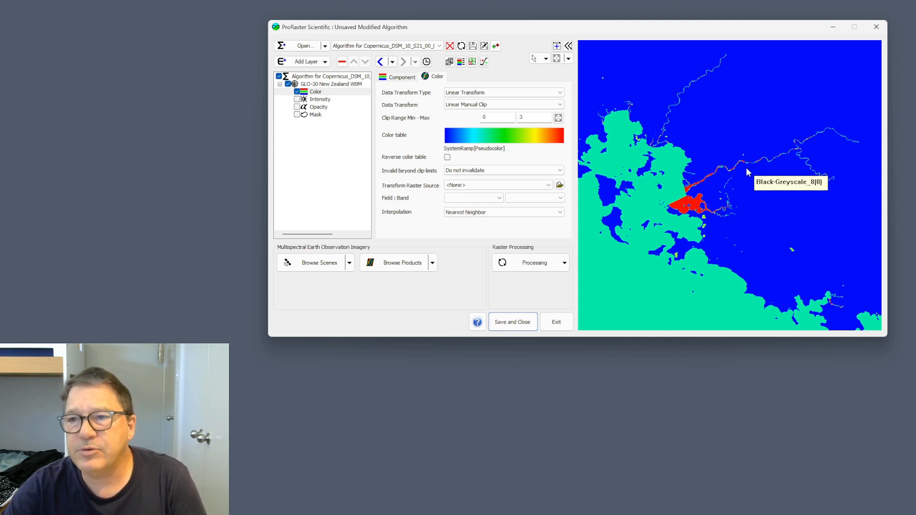
pyautogui.scroll(-1, 749, 166)
pyautogui.scroll(-1, 747, 166)
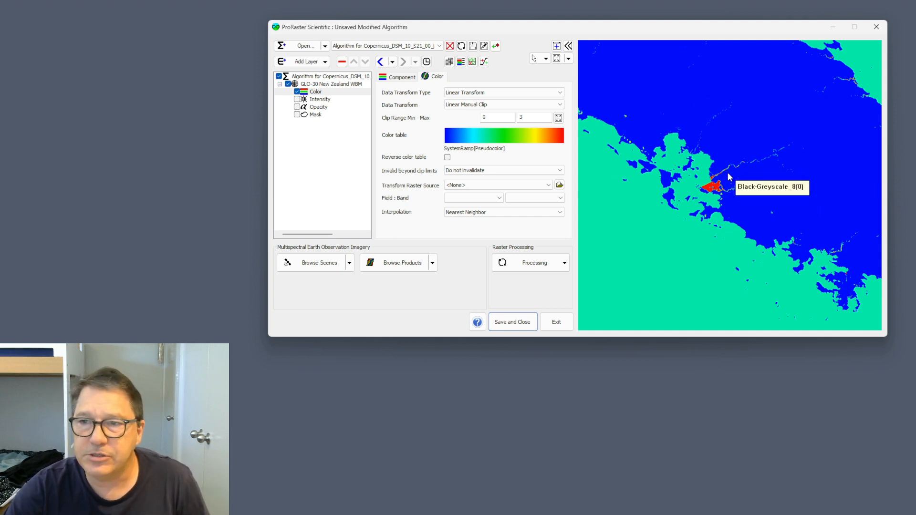
pyautogui.scroll(-1, 725, 170)
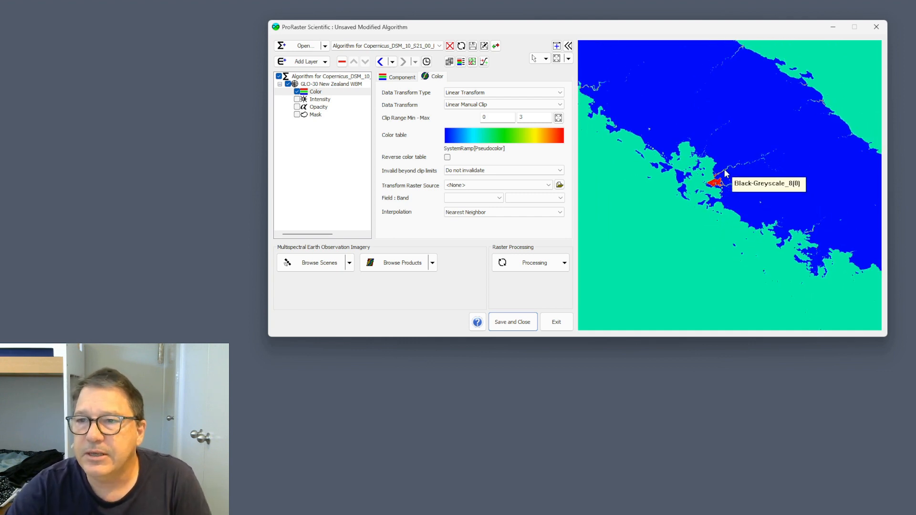
pyautogui.scroll(-1, 724, 169)
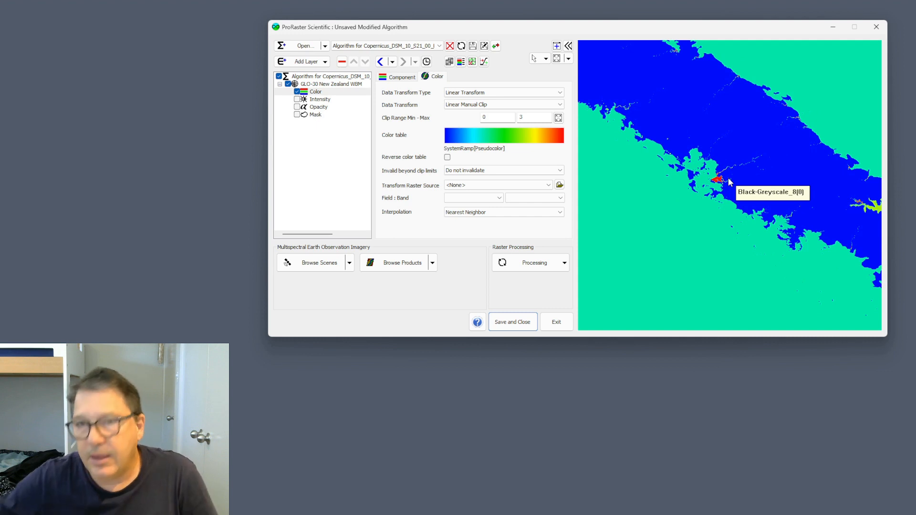
# Override the raster field type to Continuous in the driver preferences of the GLO-30 New Caledonia WBM raster source
pyautogui.click(450, 62)
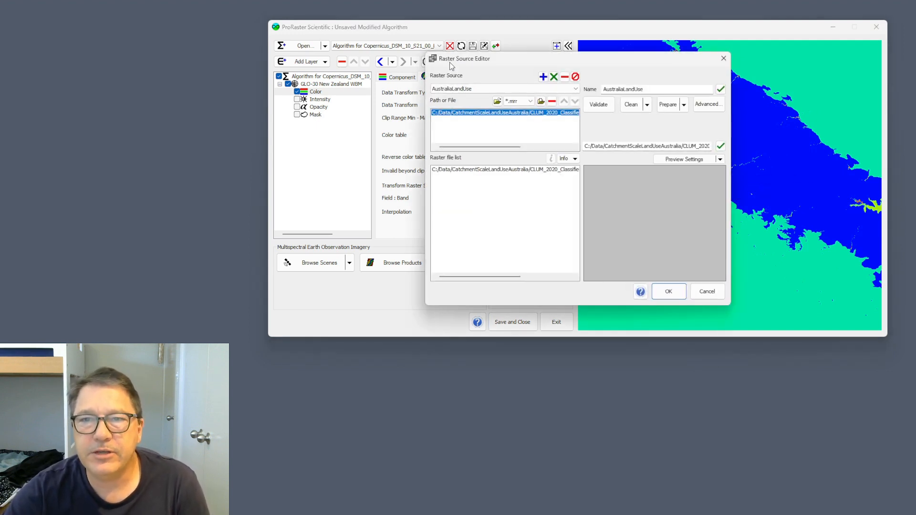
pyautogui.moveTo(553, 58); pyautogui.dragTo(466, 75)
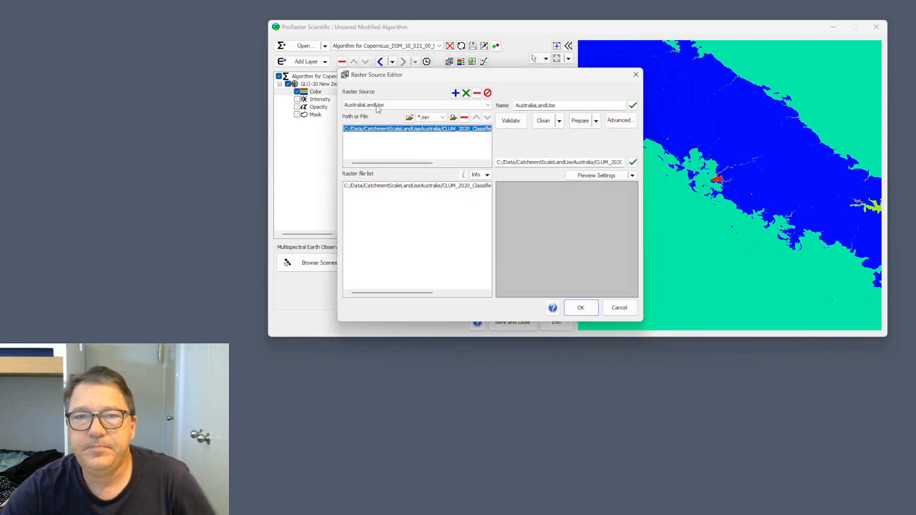
pyautogui.click(409, 106)
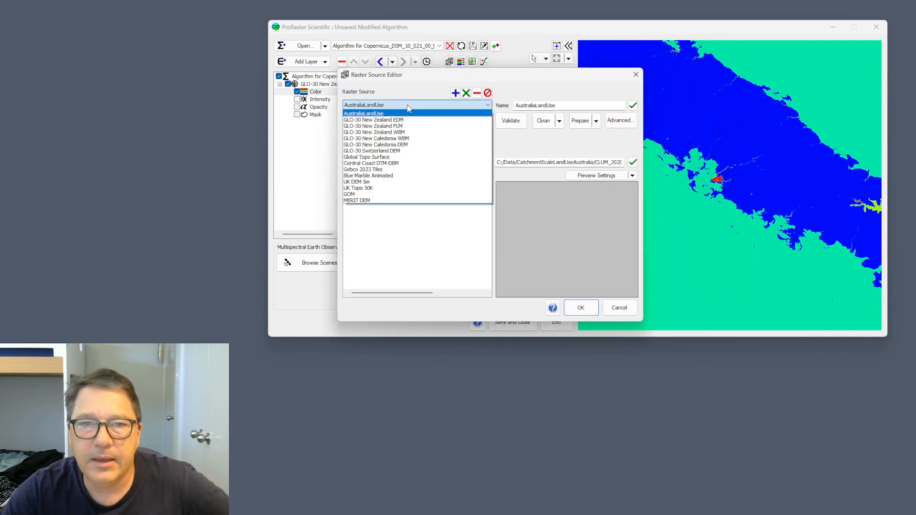
pyautogui.click(383, 138)
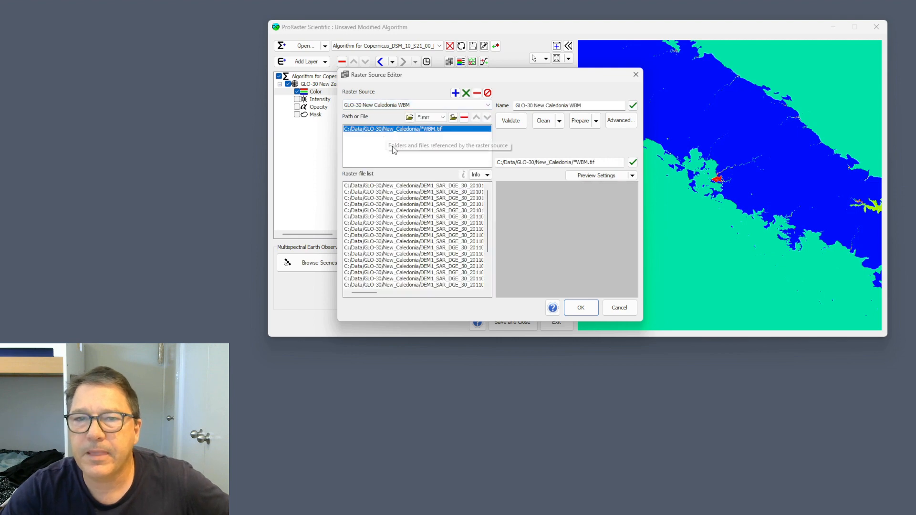
pyautogui.click(621, 121)
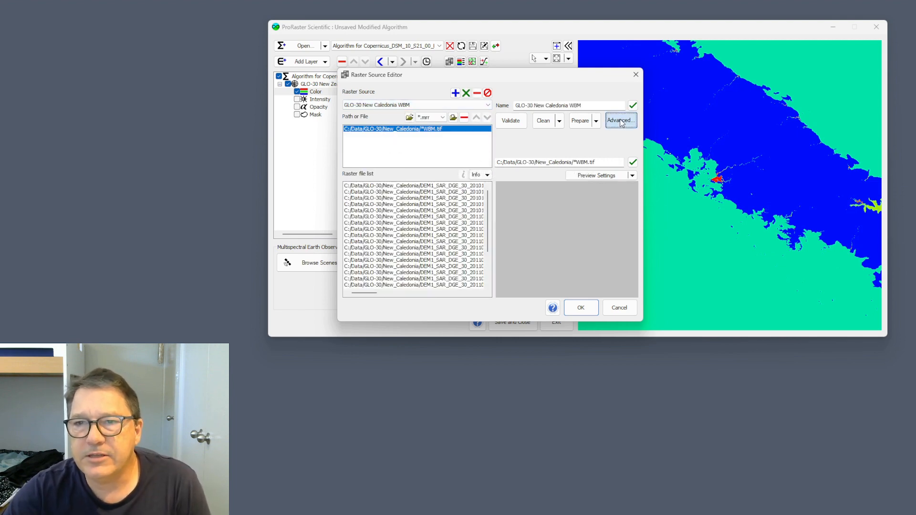
pyautogui.moveTo(529, 59); pyautogui.dragTo(545, 60)
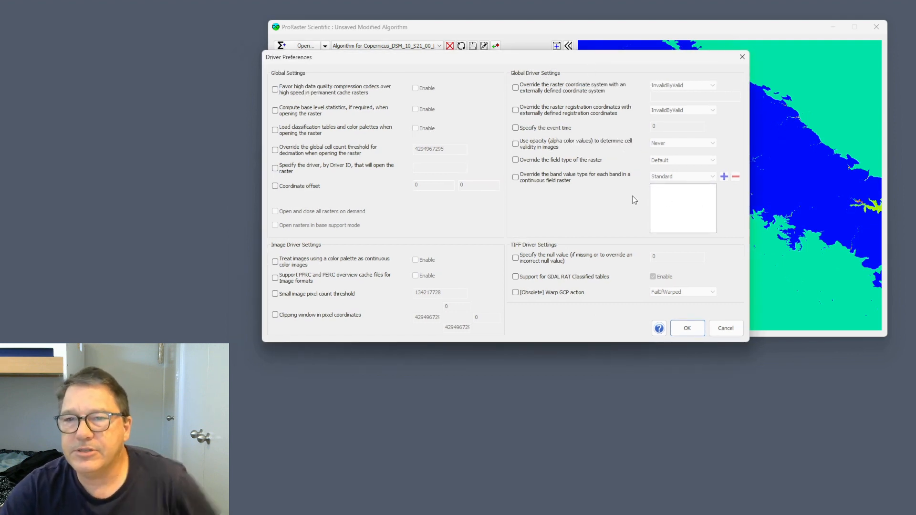
pyautogui.click(550, 162)
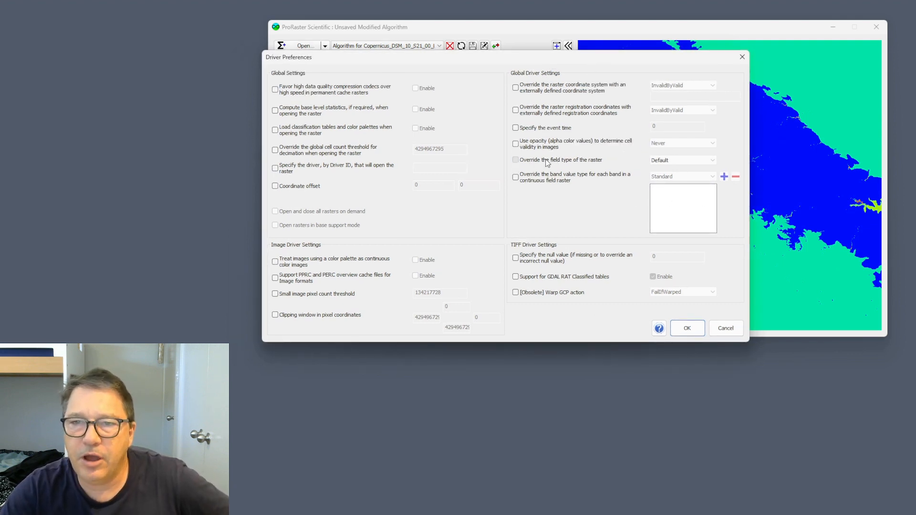
pyautogui.click(678, 161)
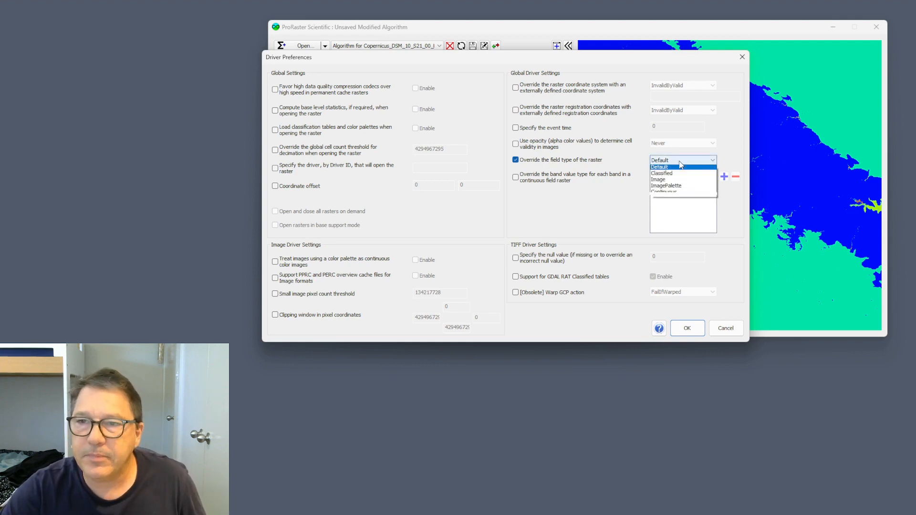
pyautogui.click(672, 195)
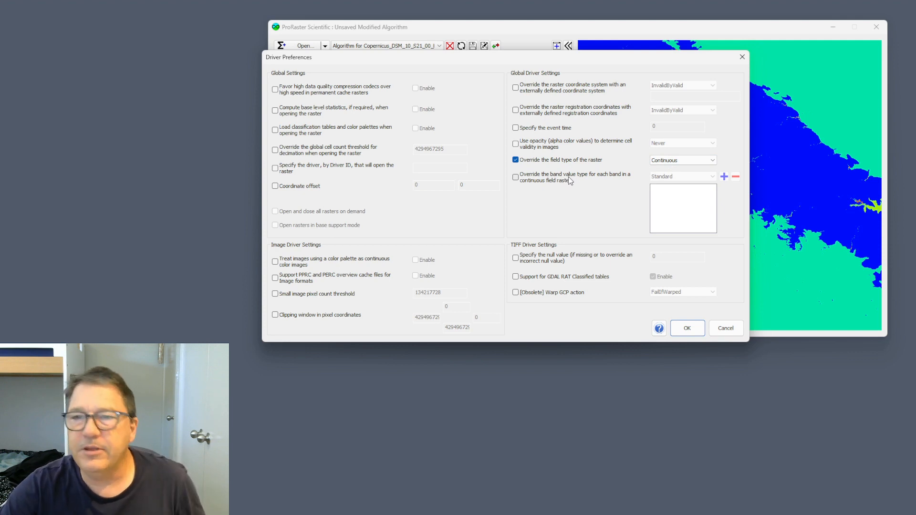
# Override the band value type with one Unique entry and save the changes to the raster source
pyautogui.click(516, 177)
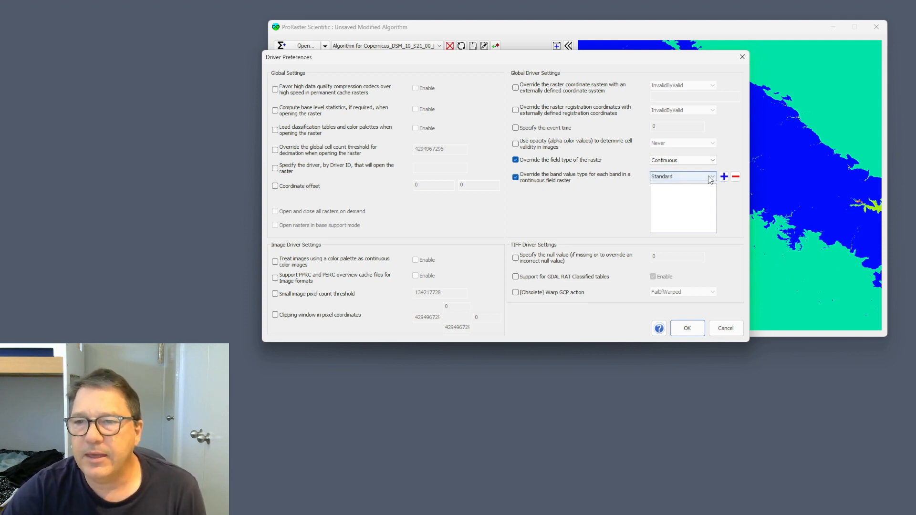
pyautogui.click(713, 178)
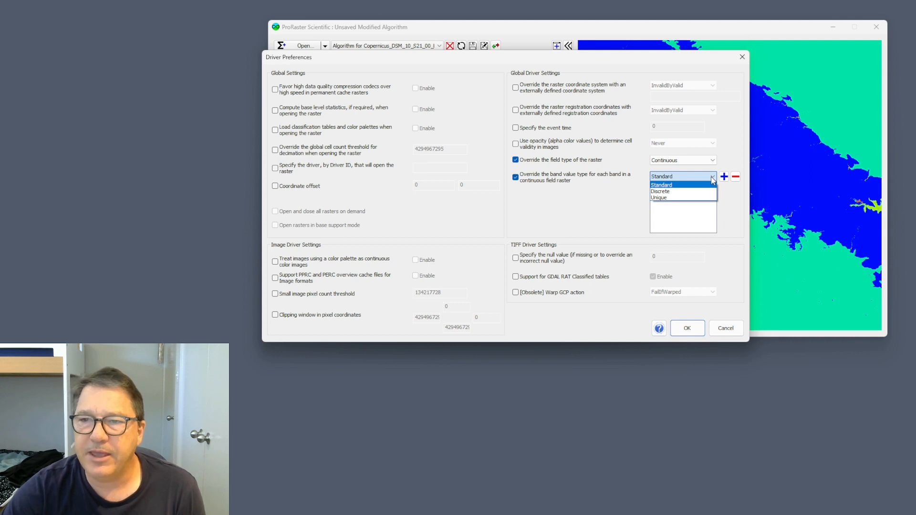
pyautogui.click(692, 198)
pyautogui.click(724, 177)
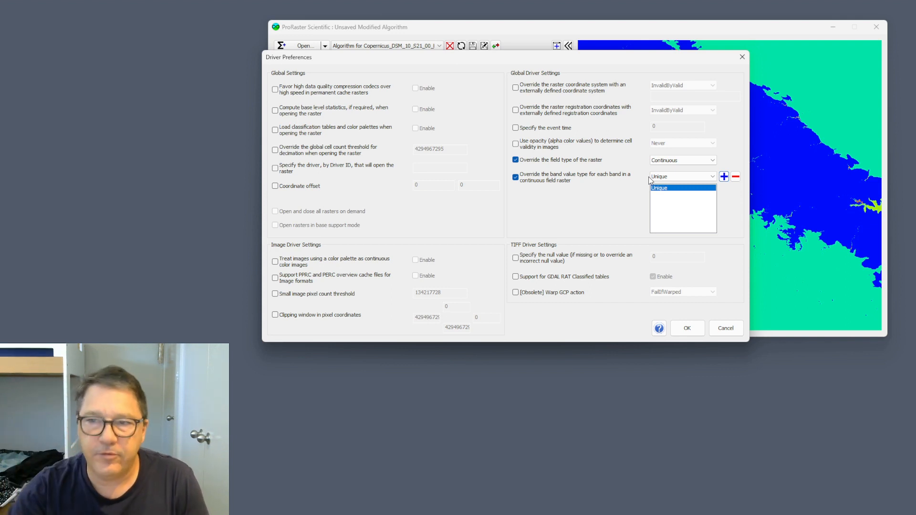
pyautogui.click(689, 328)
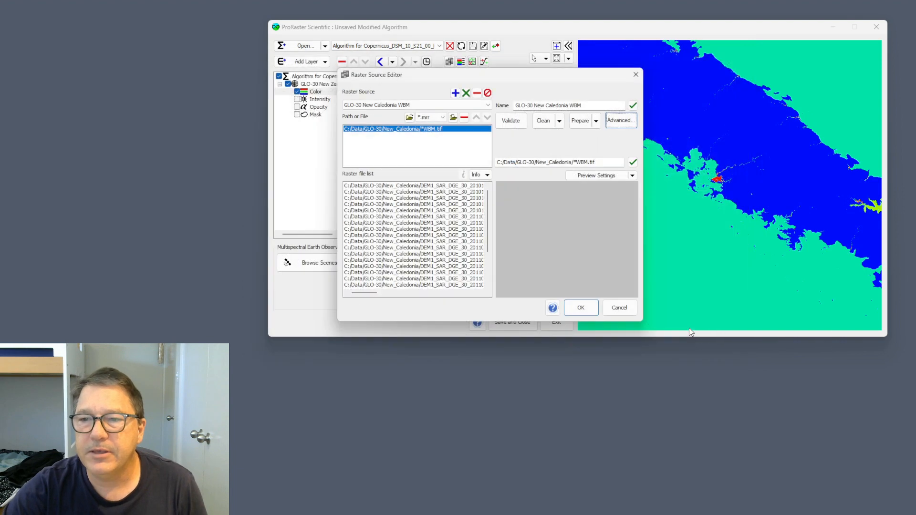
pyautogui.click(586, 312)
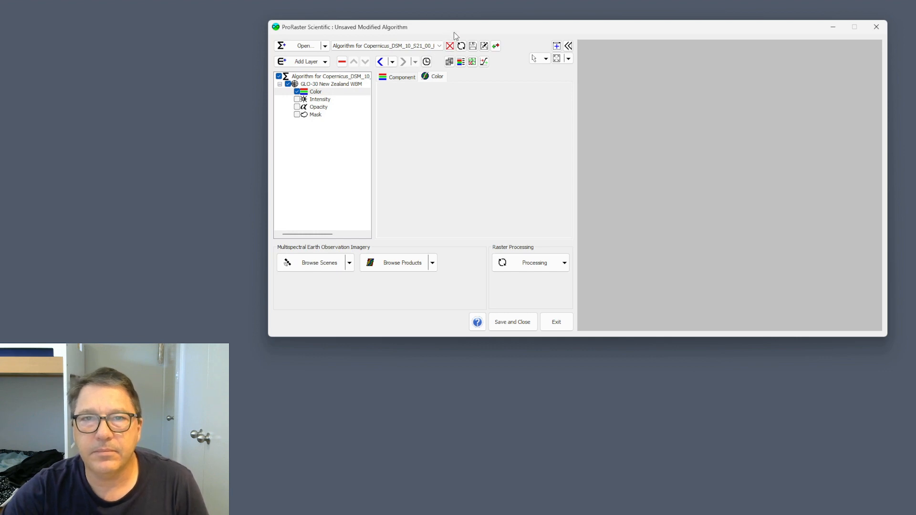
# Unload the algorithm without saving it and check the field and band type overrides in the GLO-30 New Caledonia WBM driver preferences
pyautogui.click(450, 45)
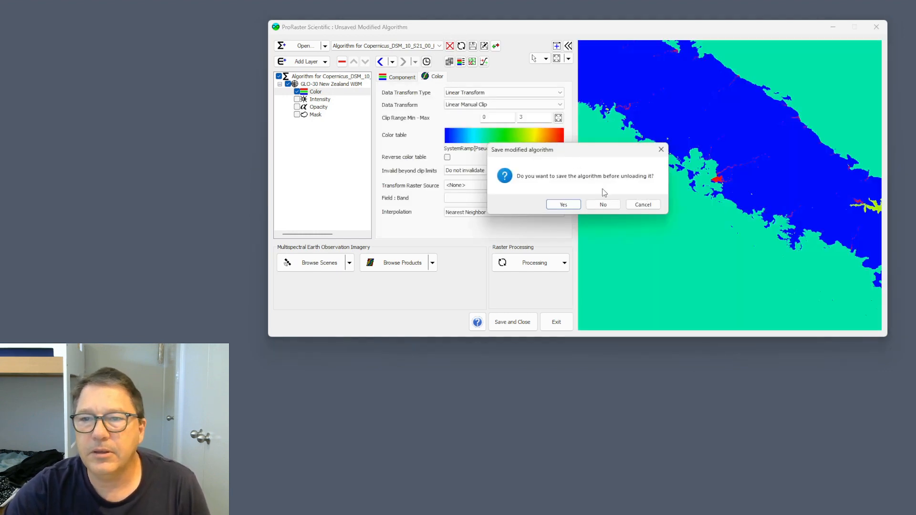
pyautogui.click(602, 203)
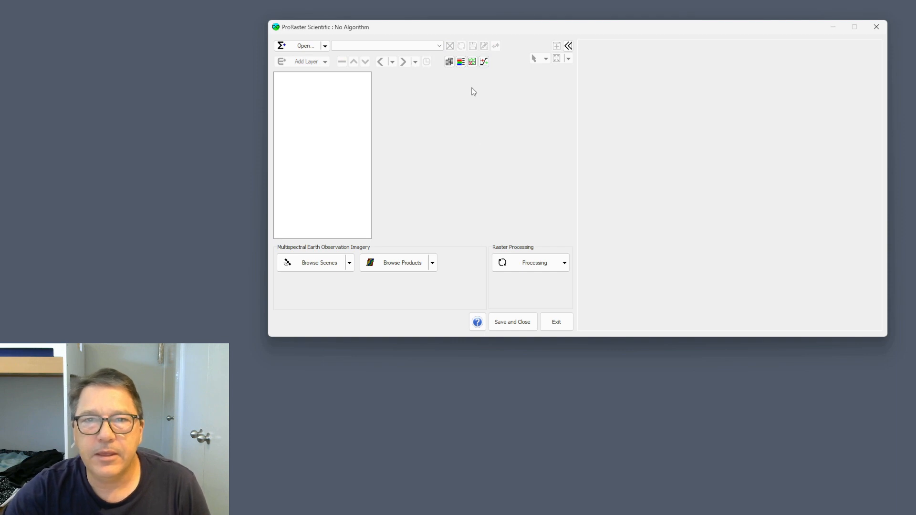
pyautogui.click(449, 61)
pyautogui.click(527, 90)
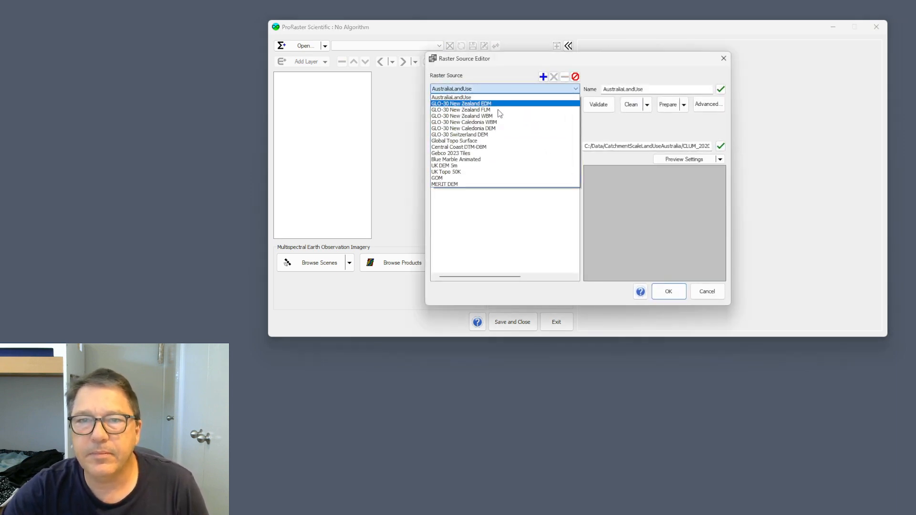
pyautogui.click(483, 123)
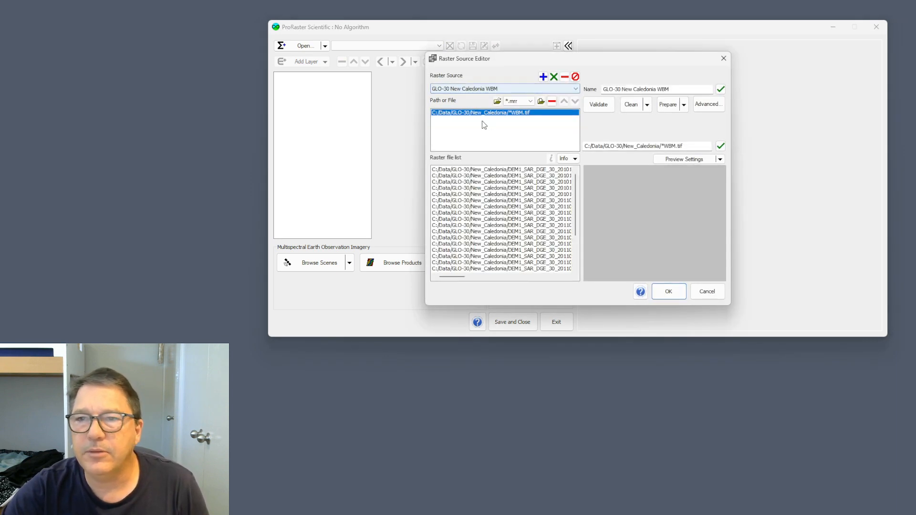
pyautogui.click(709, 104)
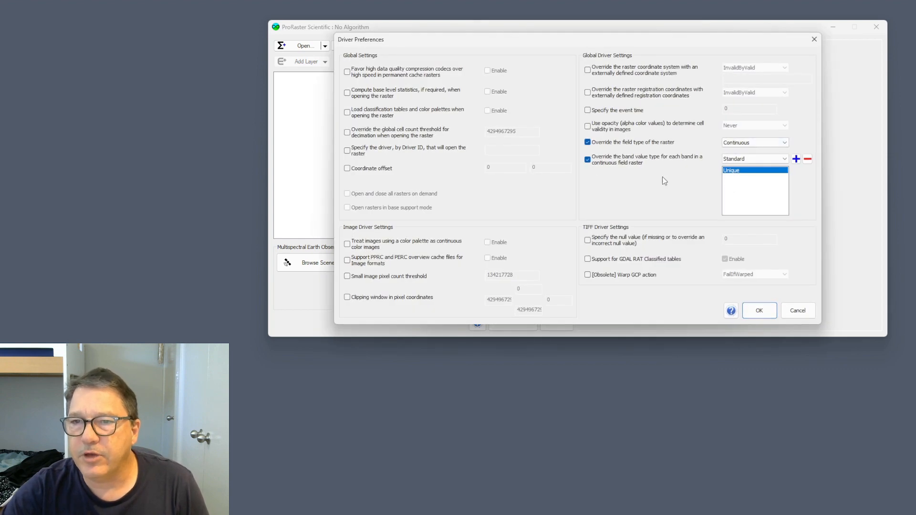
pyautogui.click(798, 310)
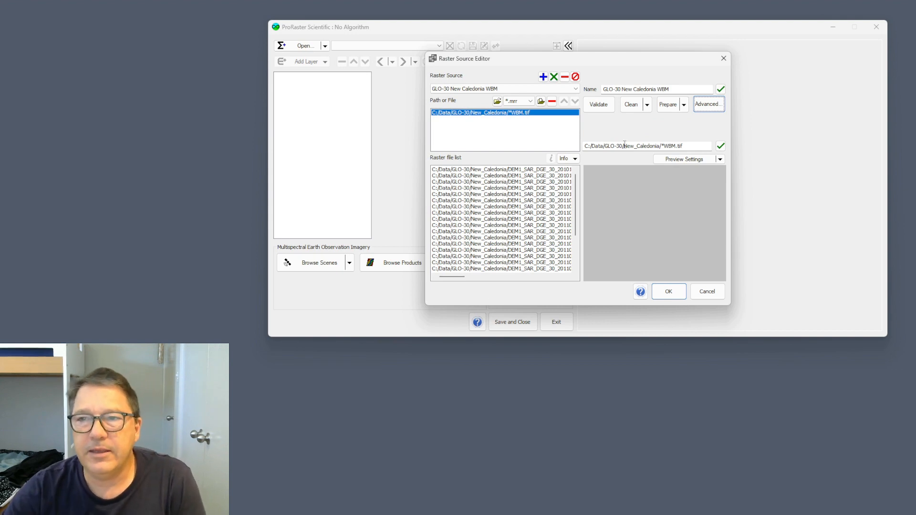
# Clean the GLO-30 New Caledonia WBM raster source, confirming the permanent deletion of the target files
pyautogui.click(635, 108)
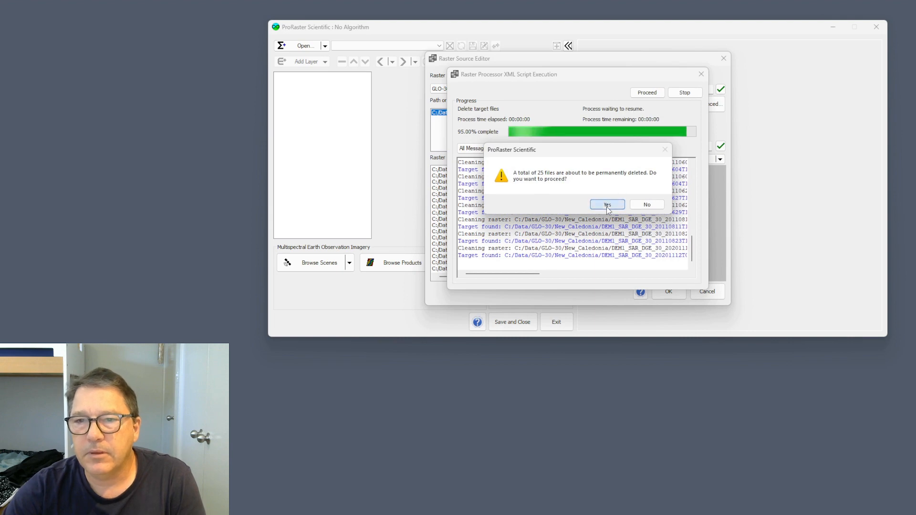
pyautogui.click(607, 205)
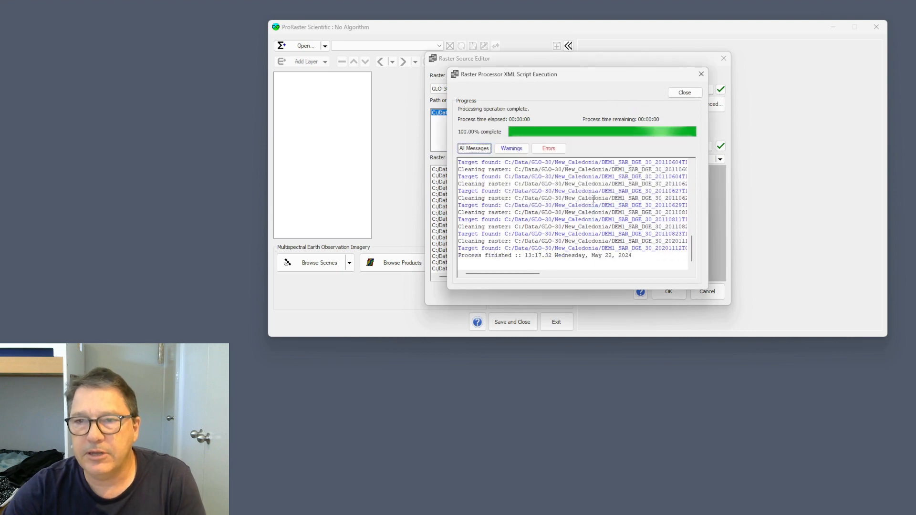
pyautogui.click(682, 93)
# Prepare the GLO-30 New Caledonia WBM rasters again and accept the raster source changes
pyautogui.click(675, 109)
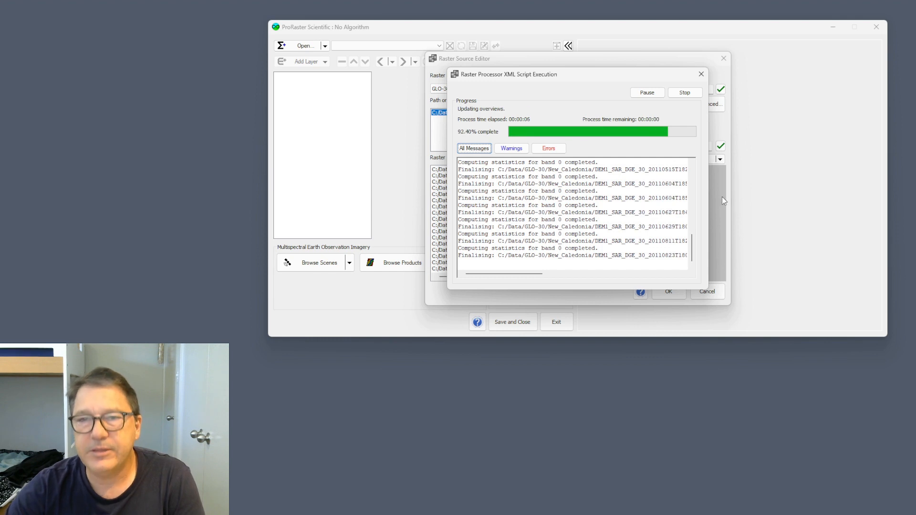
pyautogui.click(685, 92)
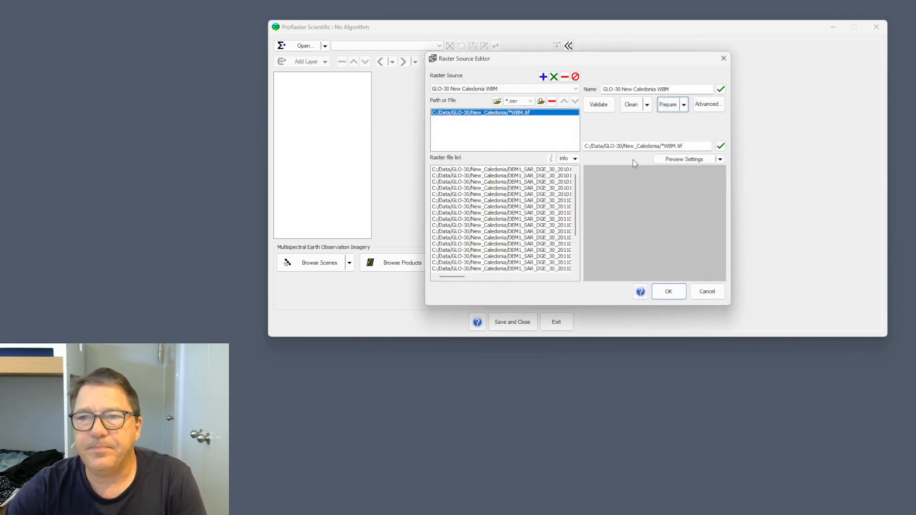
pyautogui.click(677, 292)
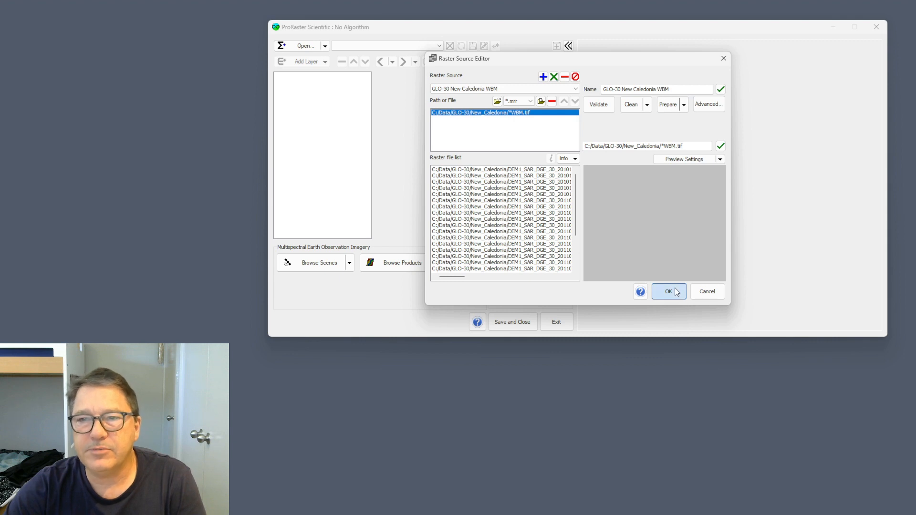
pyautogui.click(677, 292)
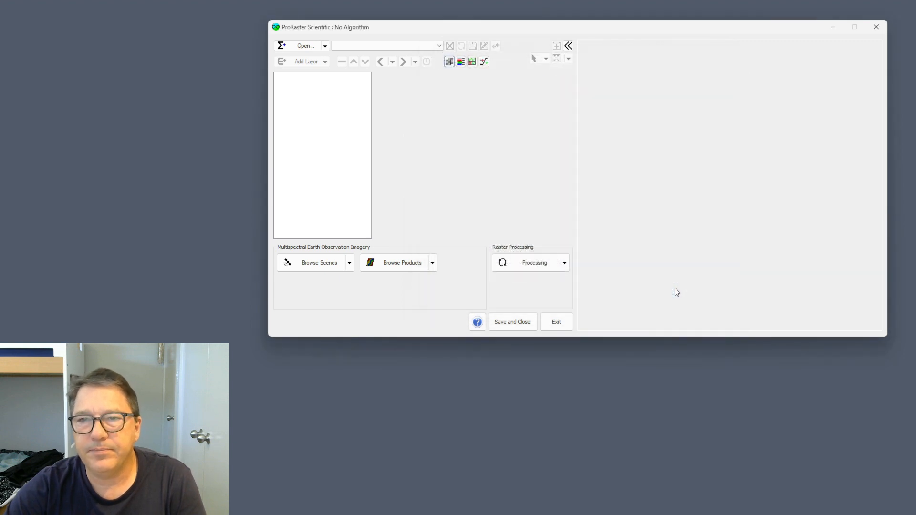
pyautogui.click(325, 46)
pyautogui.click(347, 32)
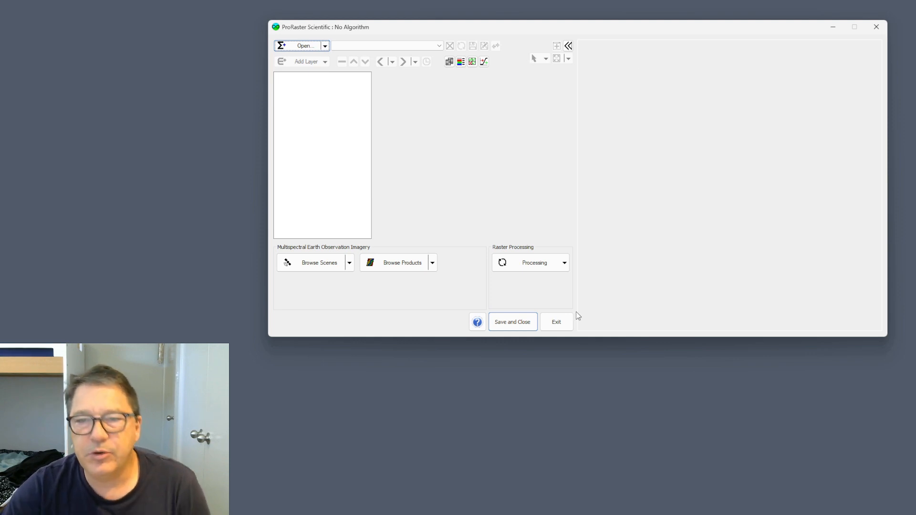
# Review the source, destination and filter options of the Export operation, and close it without exporting
pyautogui.click(565, 263)
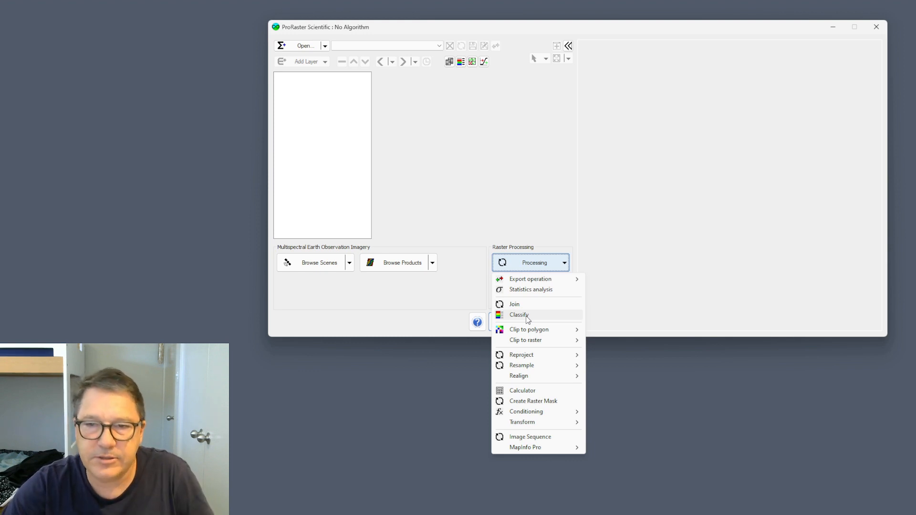
pyautogui.moveTo(563, 279)
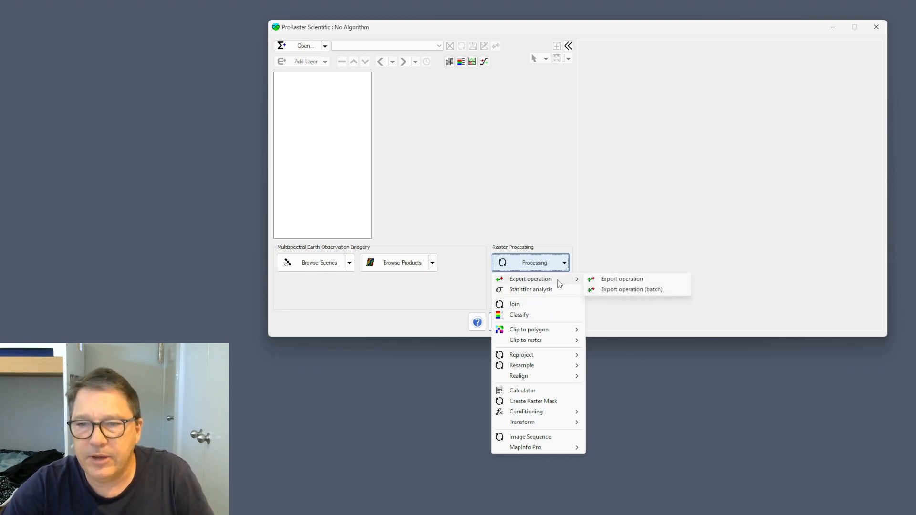
pyautogui.click(622, 280)
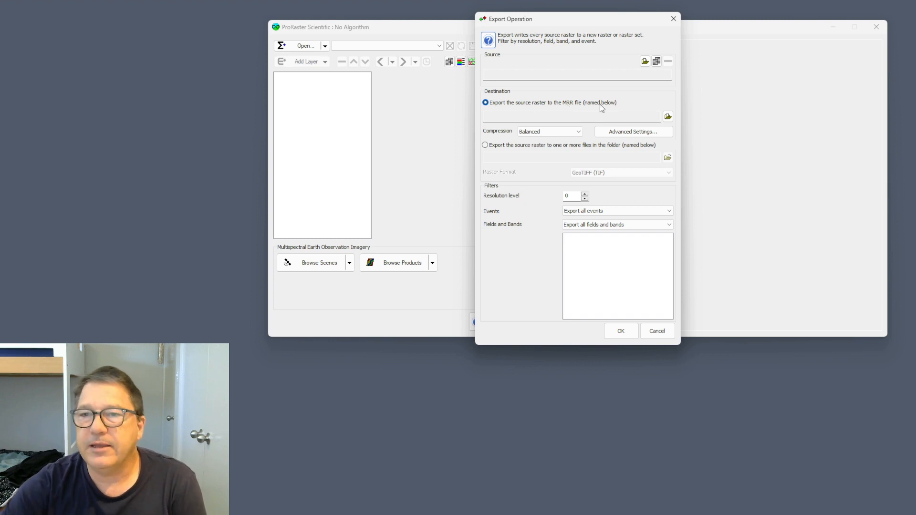
pyautogui.click(661, 336)
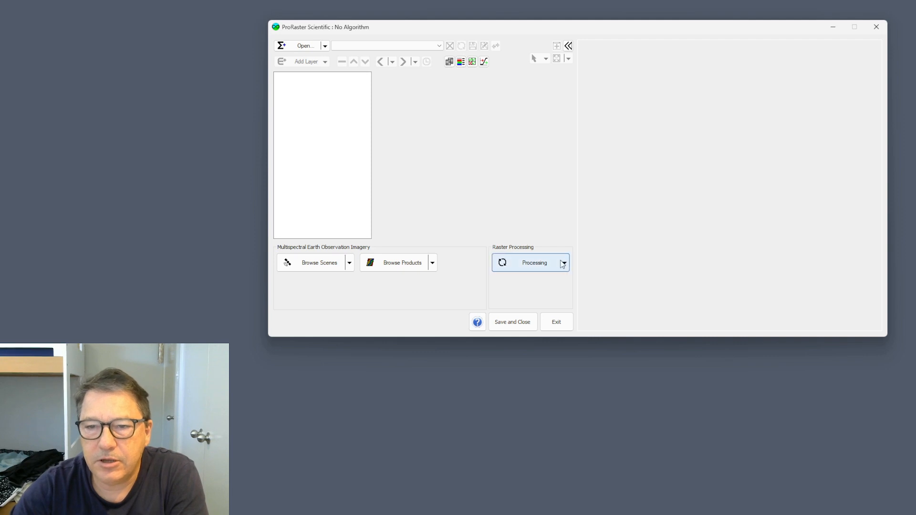
# Start a Classify operation and choose to define the table and map from CSV files
pyautogui.click(520, 263)
pyautogui.click(525, 314)
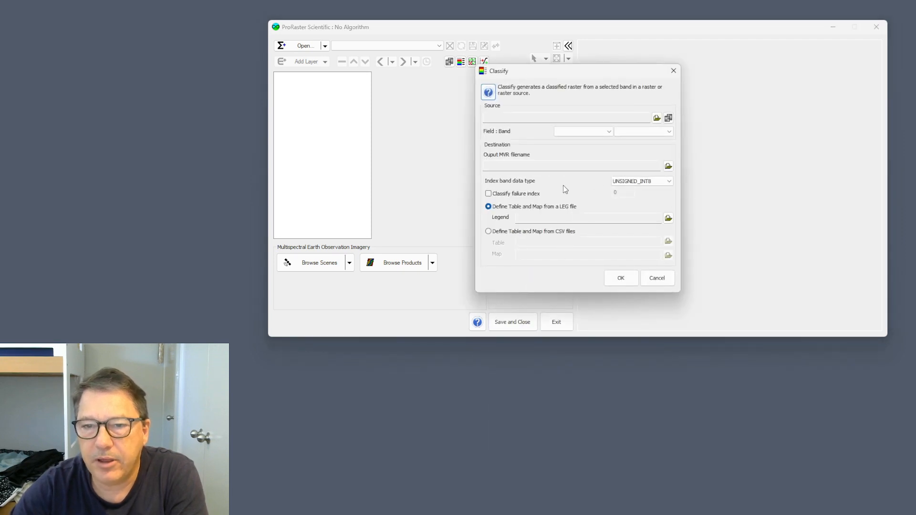
pyautogui.click(508, 233)
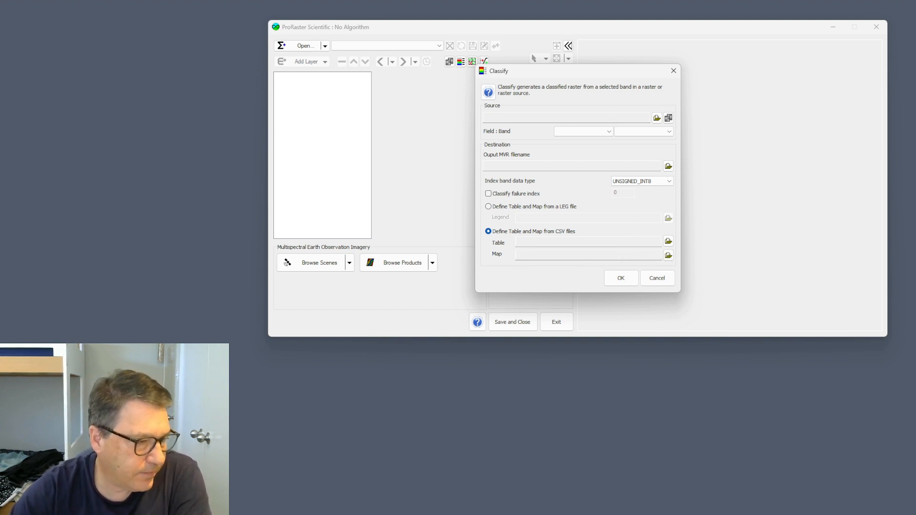
# Switch to File Explorer, find ClassificationTableTemplate.xlsx in C:\ProgramData\RGE, and move the window out of the way
pyautogui.moveTo(0, 226); pyautogui.dragTo(408, 65)
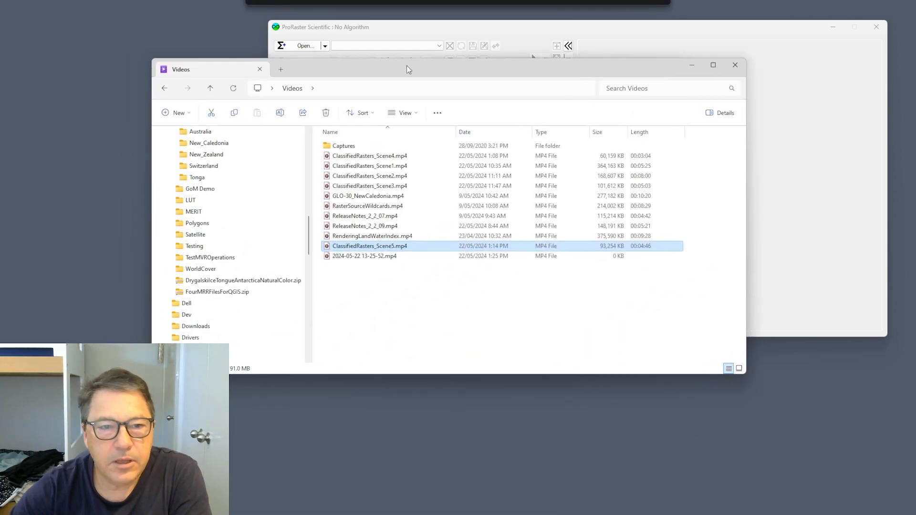
pyautogui.scroll(-8, 302, 310)
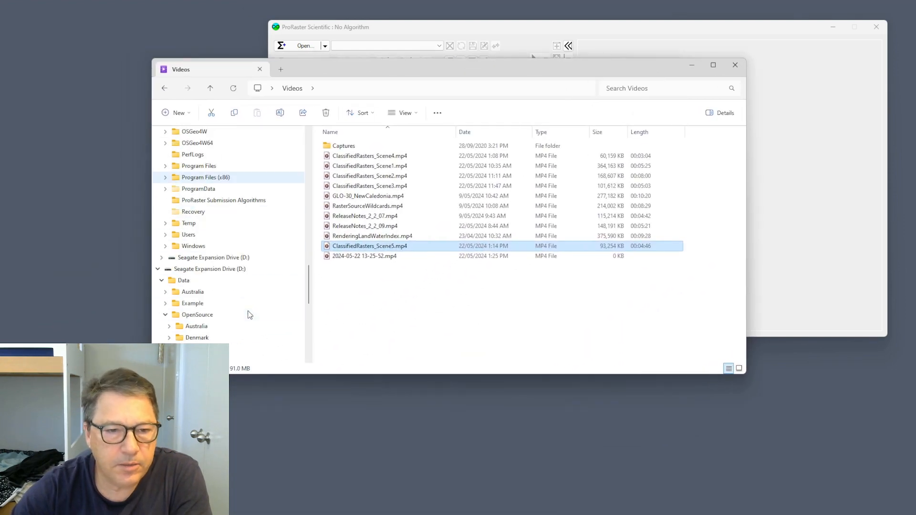
pyautogui.click(197, 189)
pyautogui.scroll(-7, 380, 318)
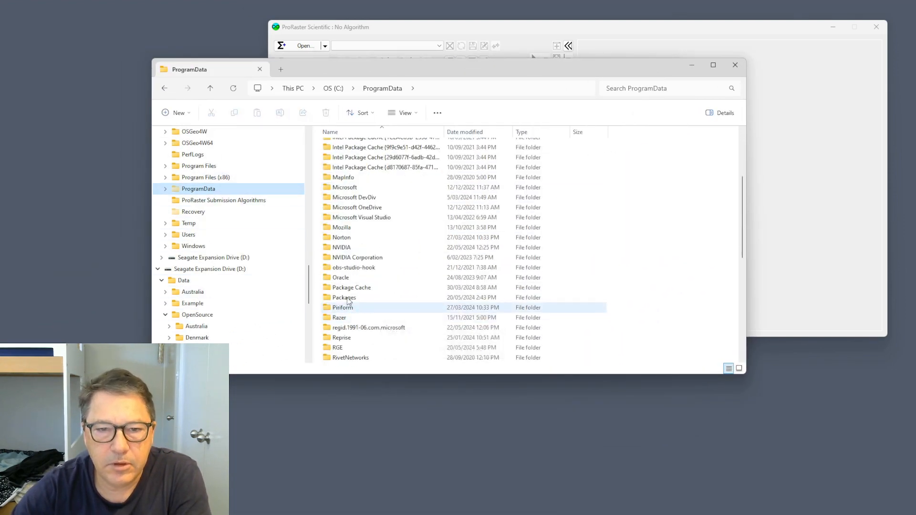
pyautogui.doubleClick(338, 257)
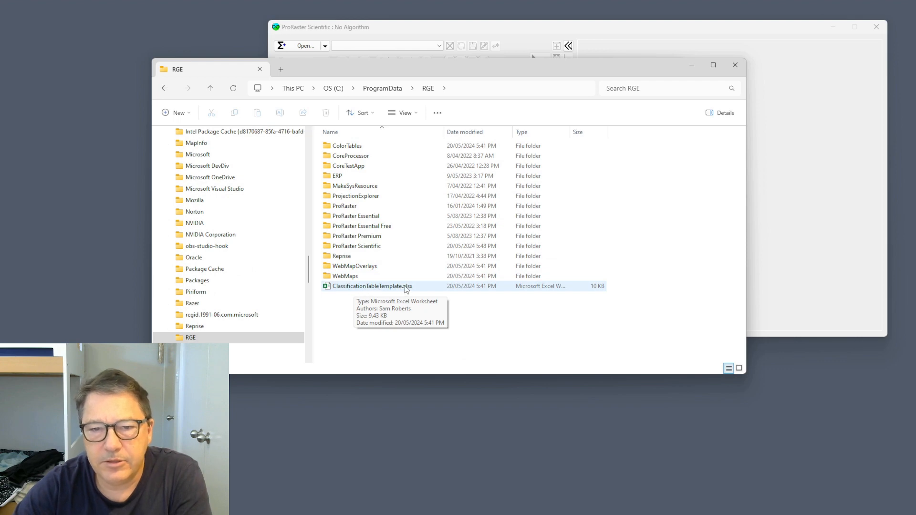
pyautogui.moveTo(412, 70); pyautogui.dragTo(0, 210)
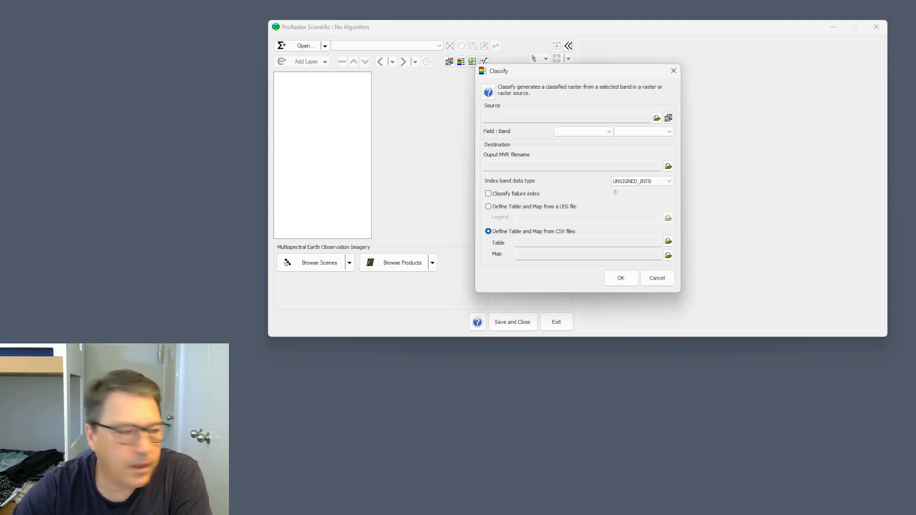
# Switch to the classification table template in Excel and examine the column names in row 1, from OriginalClass to Description
pyautogui.moveTo(0, 287); pyautogui.dragTo(637, 69)
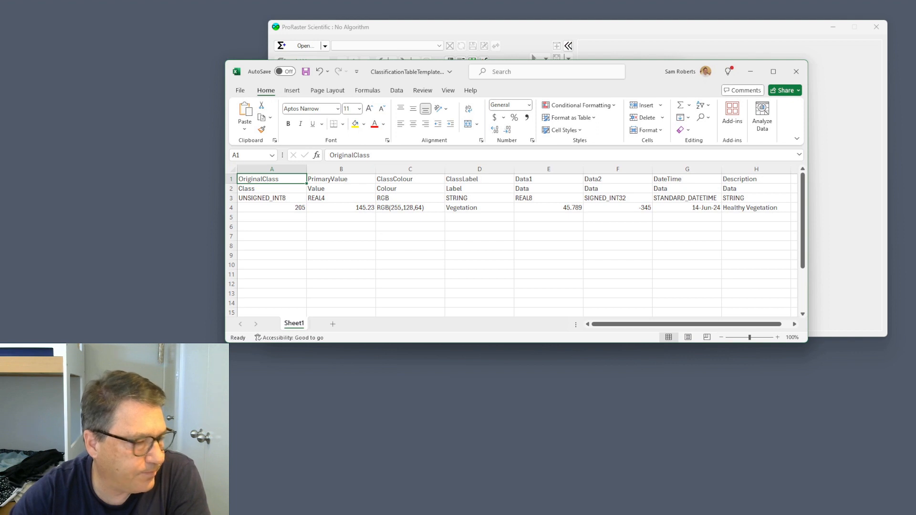
pyautogui.moveTo(643, 68); pyautogui.dragTo(667, 68)
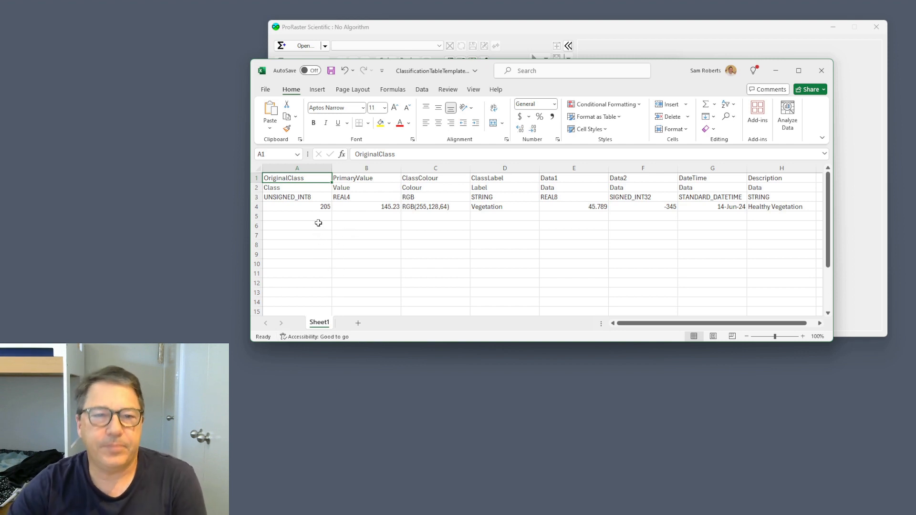
pyautogui.click(257, 178)
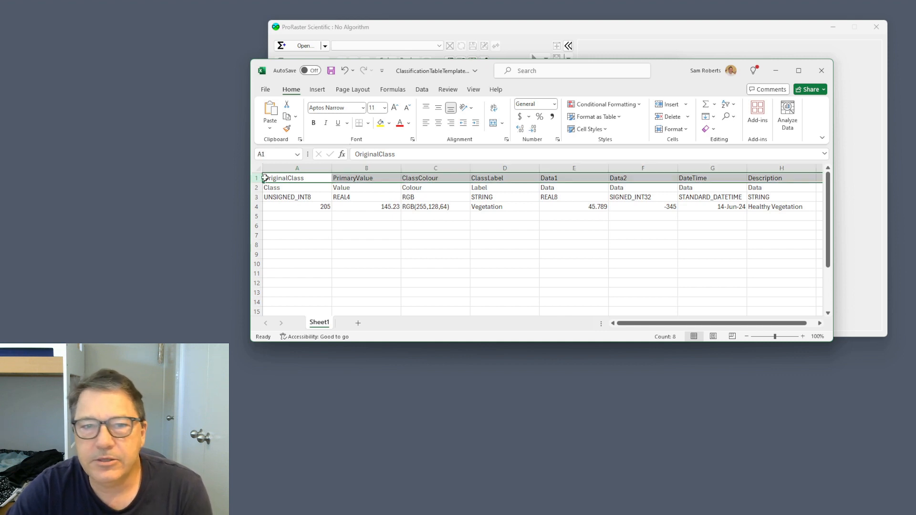
pyautogui.click(368, 179)
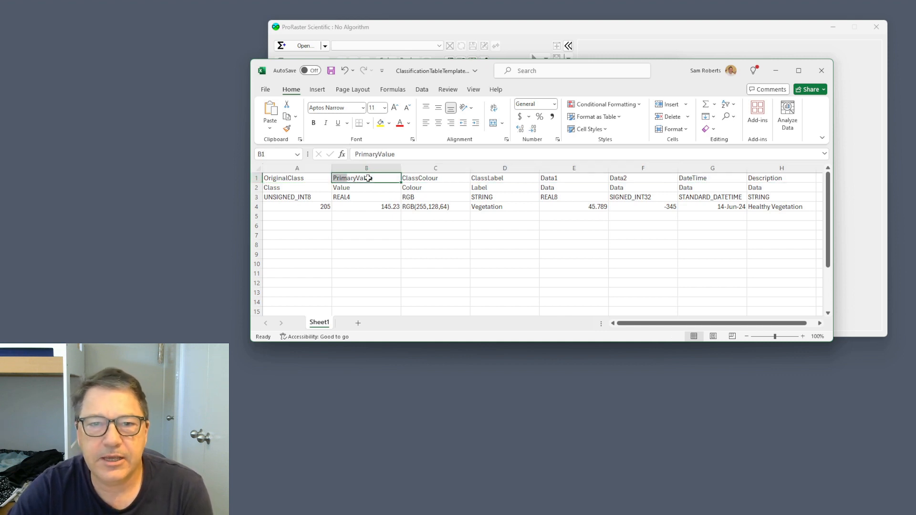
pyautogui.click(439, 180)
pyautogui.click(501, 178)
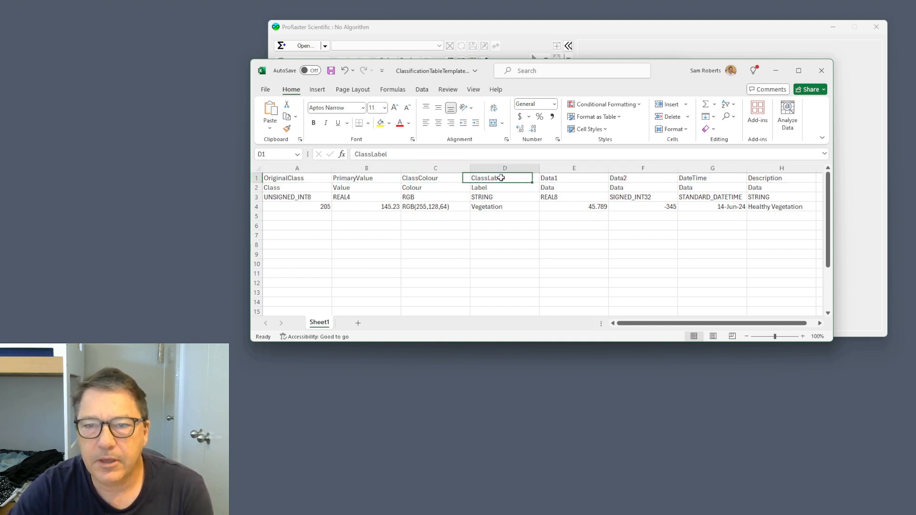
pyautogui.click(563, 179)
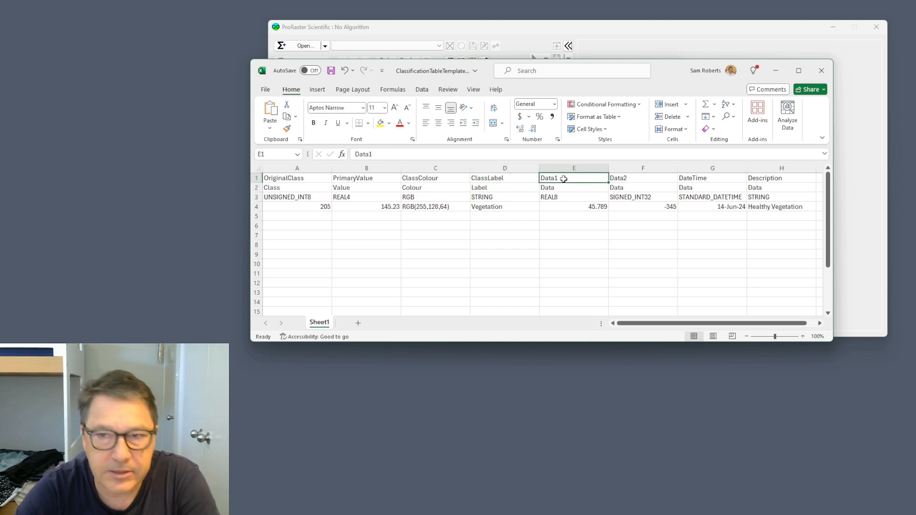
pyautogui.click(648, 178)
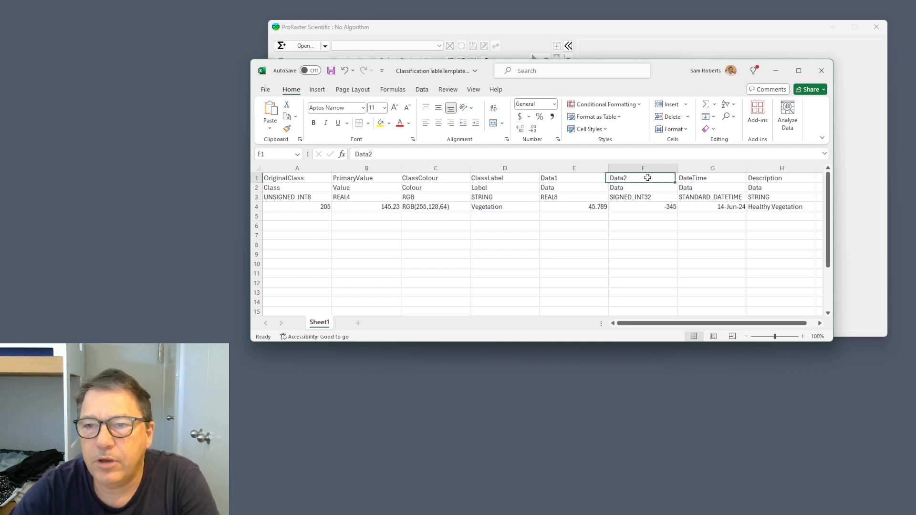
pyautogui.click(702, 179)
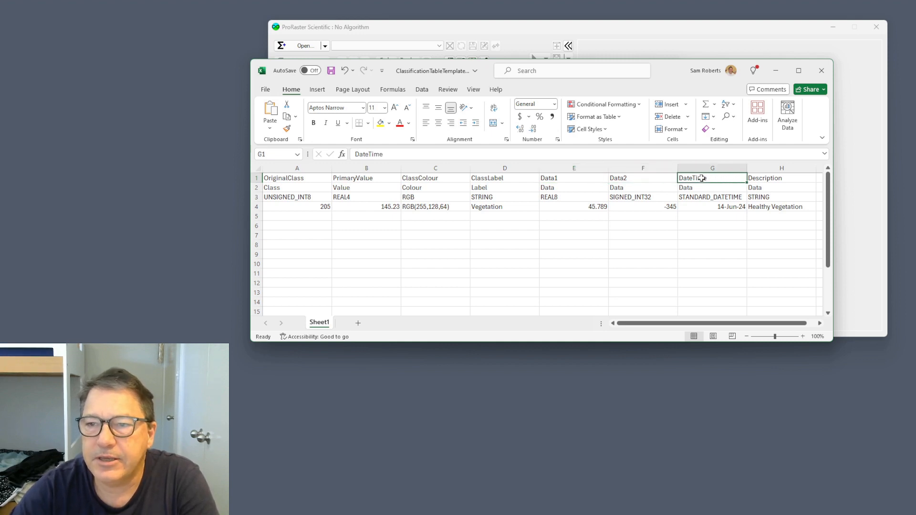
pyautogui.click(764, 178)
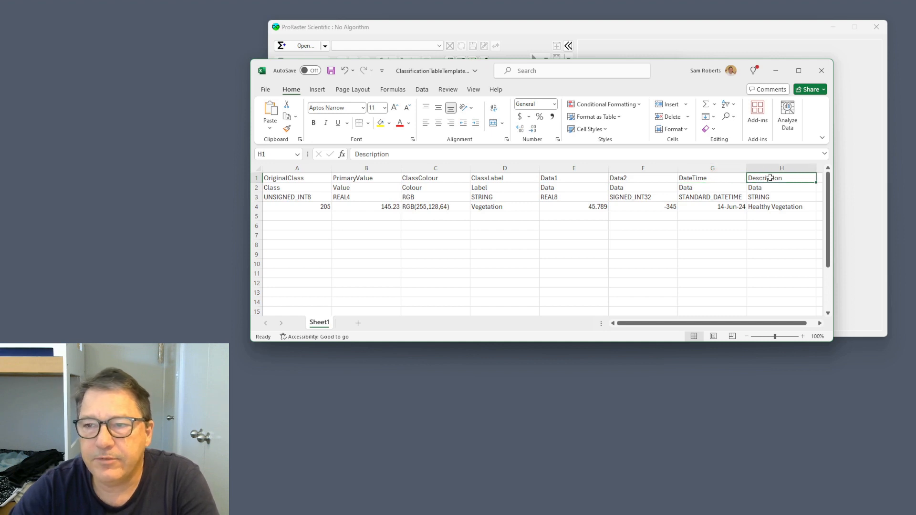
pyautogui.click(564, 177)
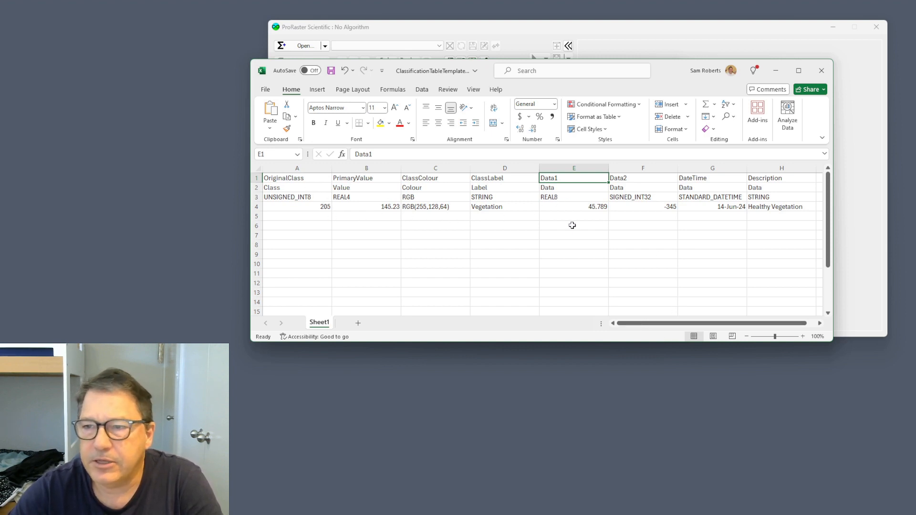
pyautogui.click(710, 168)
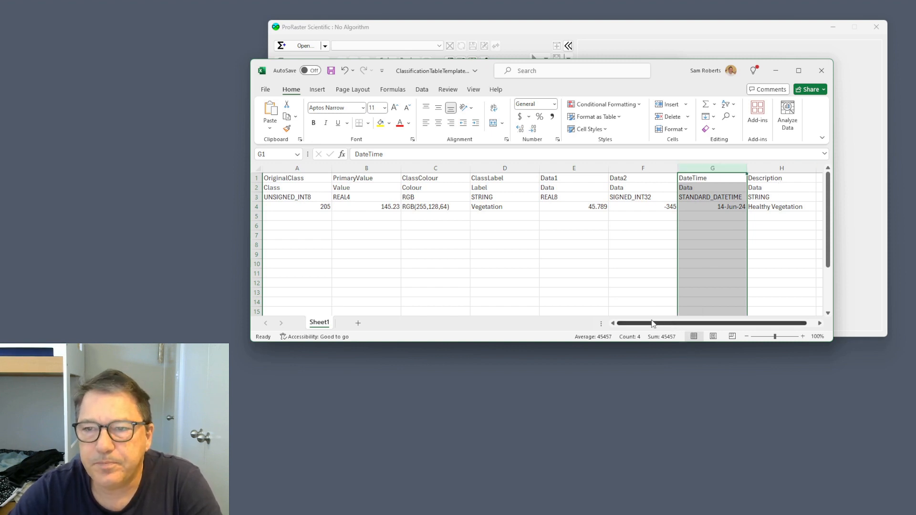
pyautogui.click(284, 178)
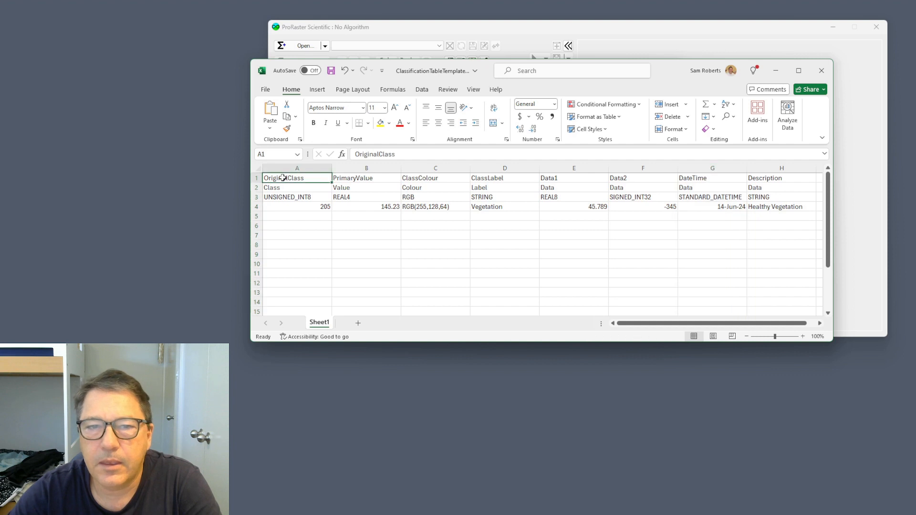
# Examine the column IDs in row 2 and the ID choices available for the OriginalClass column, leaving them as they are
pyautogui.click(257, 188)
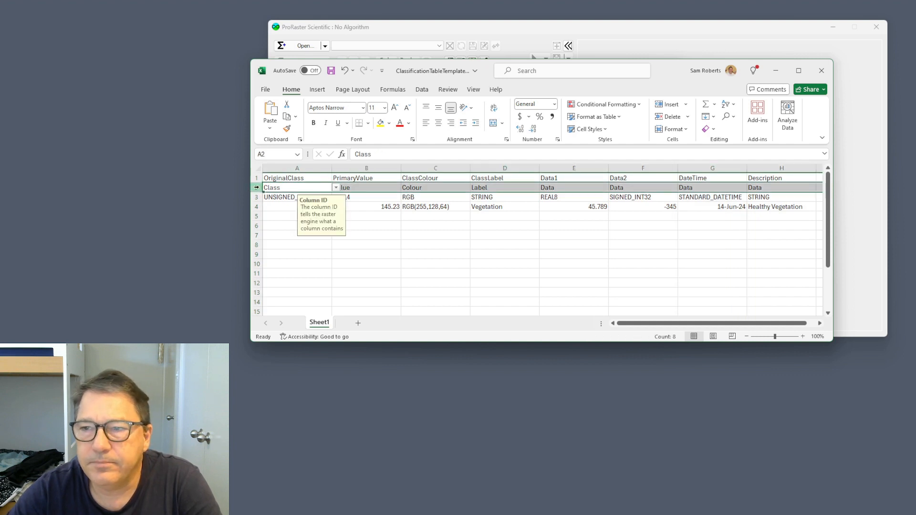
pyautogui.click(321, 253)
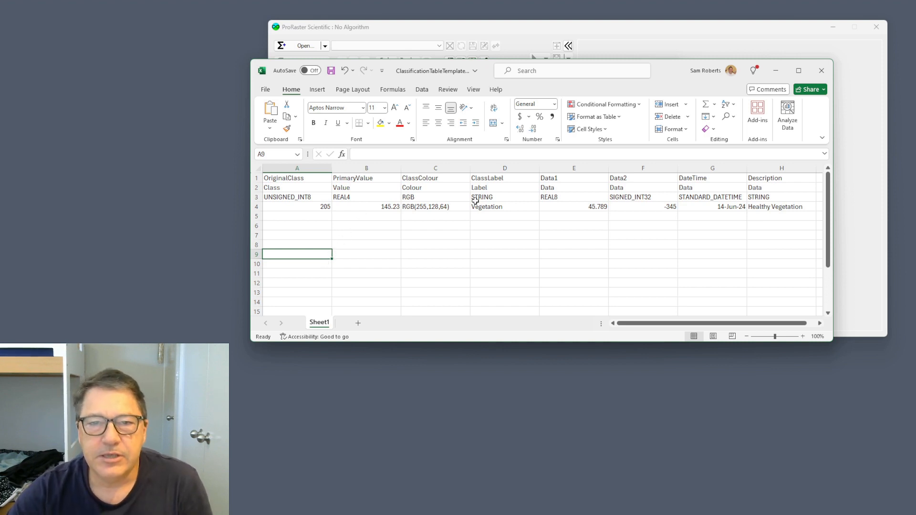
pyautogui.click(324, 189)
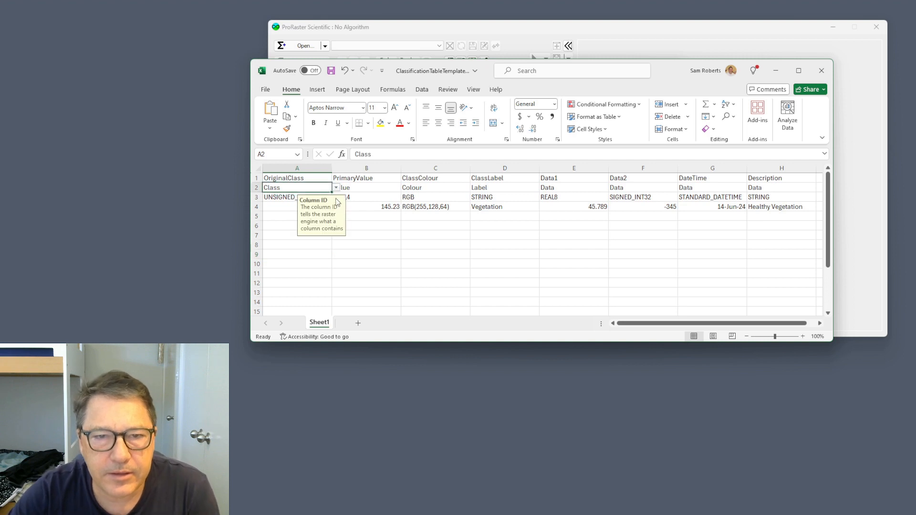
pyautogui.click(336, 188)
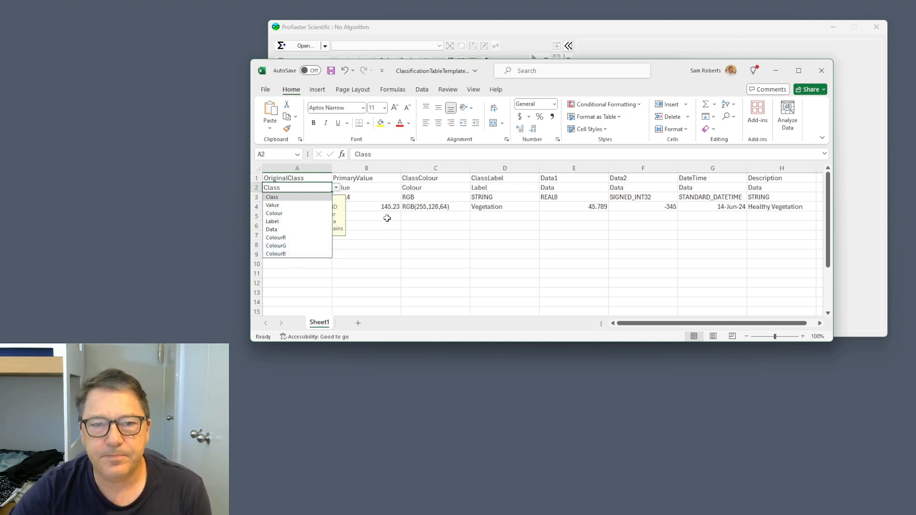
pyautogui.click(626, 255)
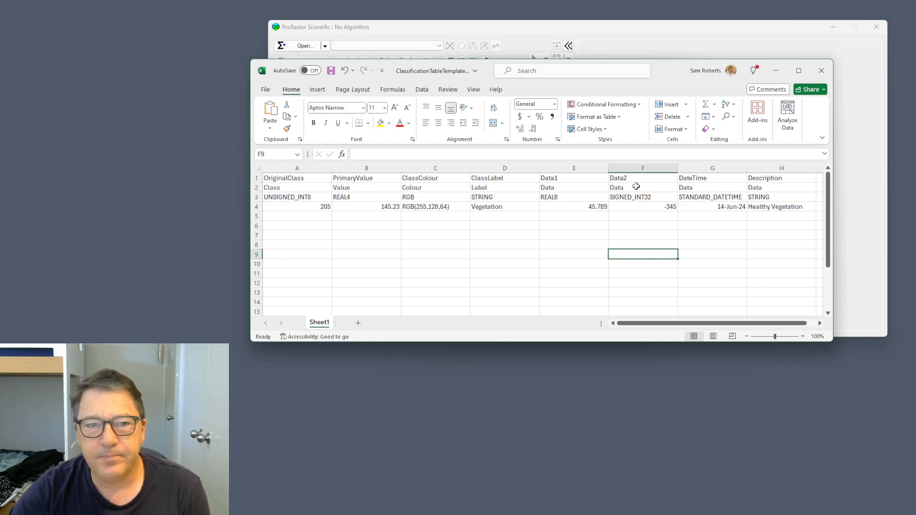
# Examine the data types in row 3 and the type choices available for the OriginalClass column
pyautogui.click(257, 197)
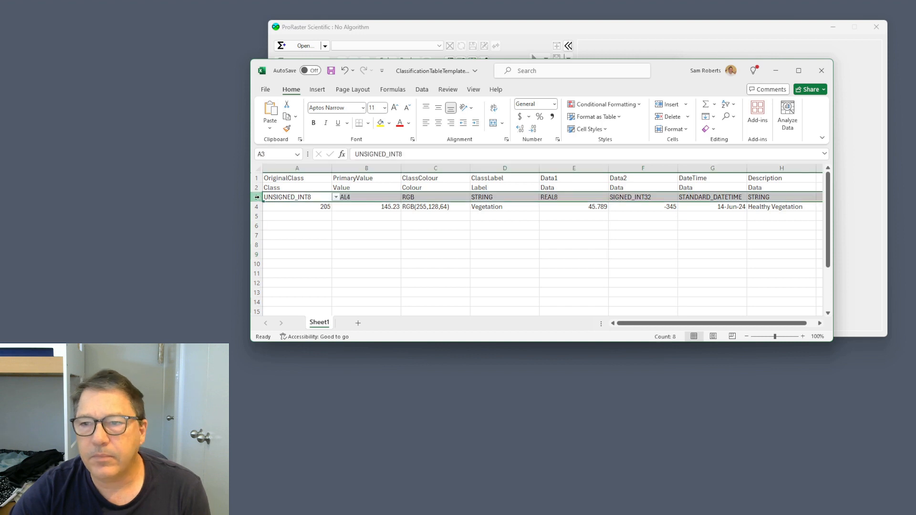
pyautogui.click(349, 217)
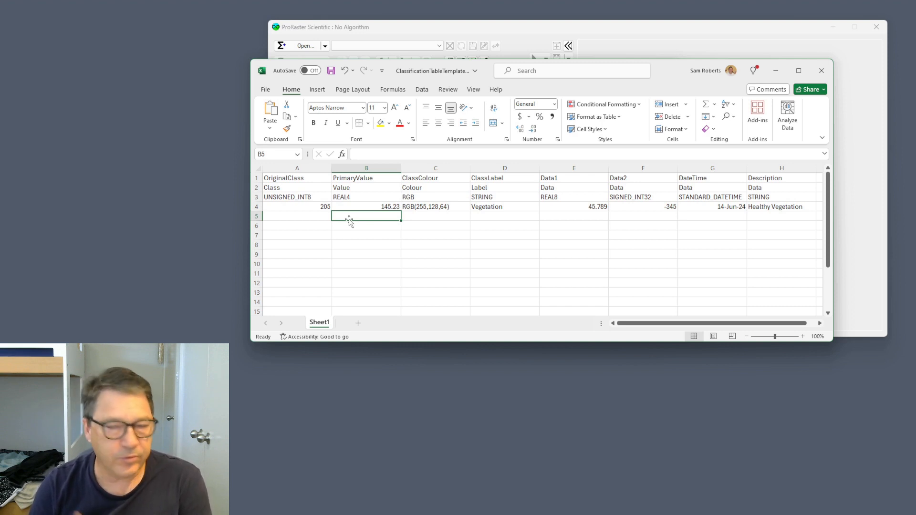
pyautogui.click(328, 197)
pyautogui.click(336, 197)
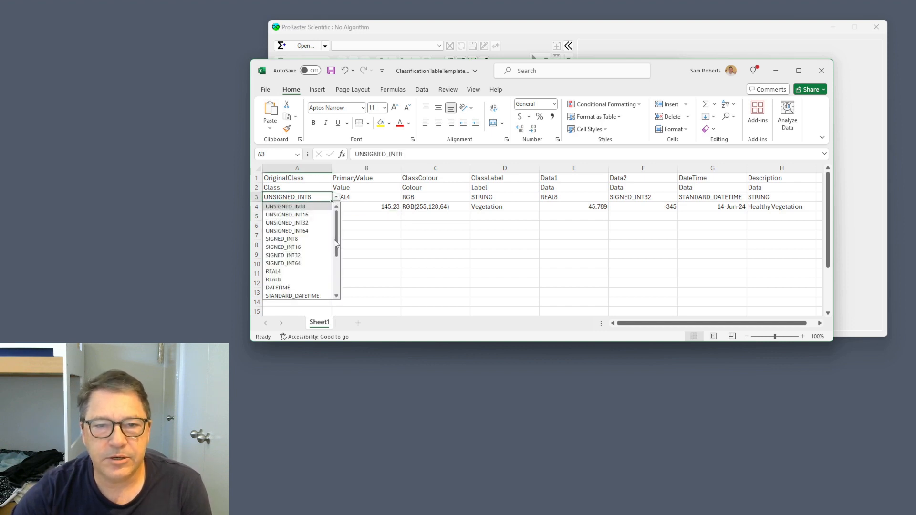
pyautogui.moveTo(337, 236); pyautogui.dragTo(337, 256)
pyautogui.scroll(4, 337, 256)
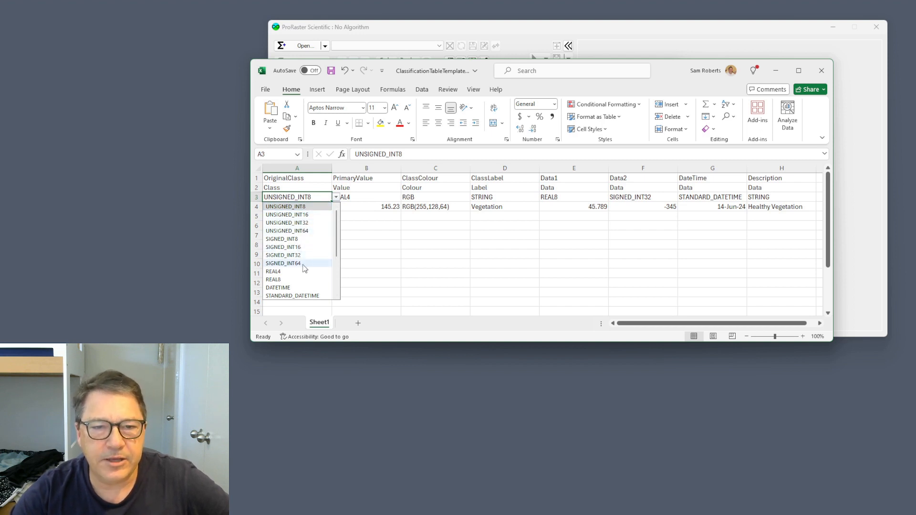
pyautogui.scroll(-1, 337, 241)
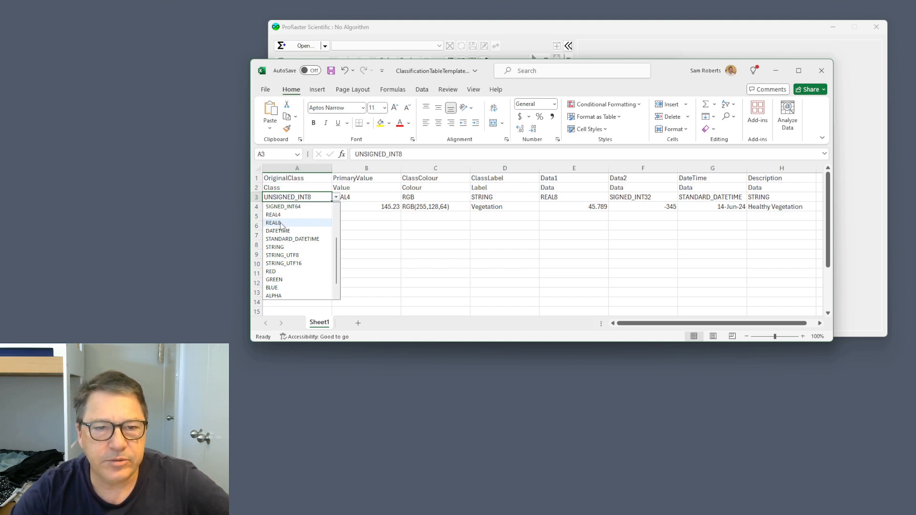
# Set the OriginalClass column's data type to STRING and review the remaining type choices down to RGBA
pyautogui.click(281, 248)
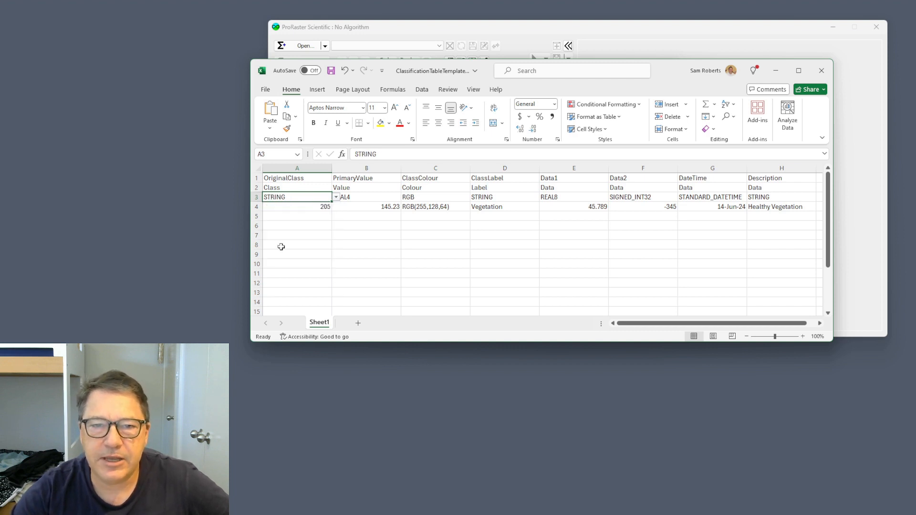
pyautogui.click(336, 197)
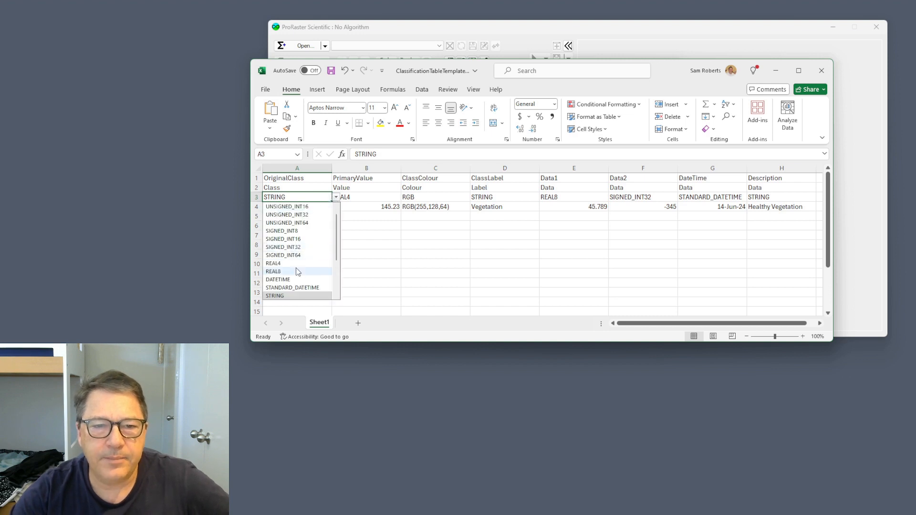
pyautogui.scroll(-3, 319, 268)
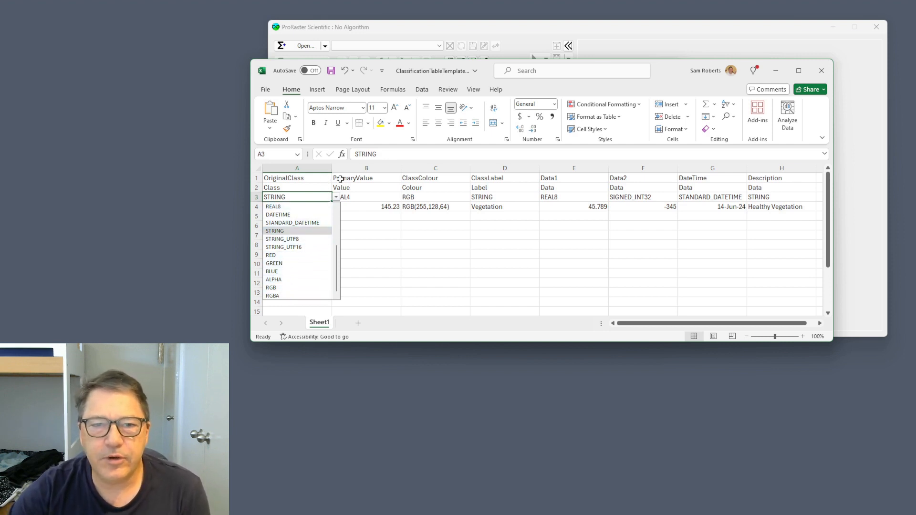
pyautogui.click(668, 71)
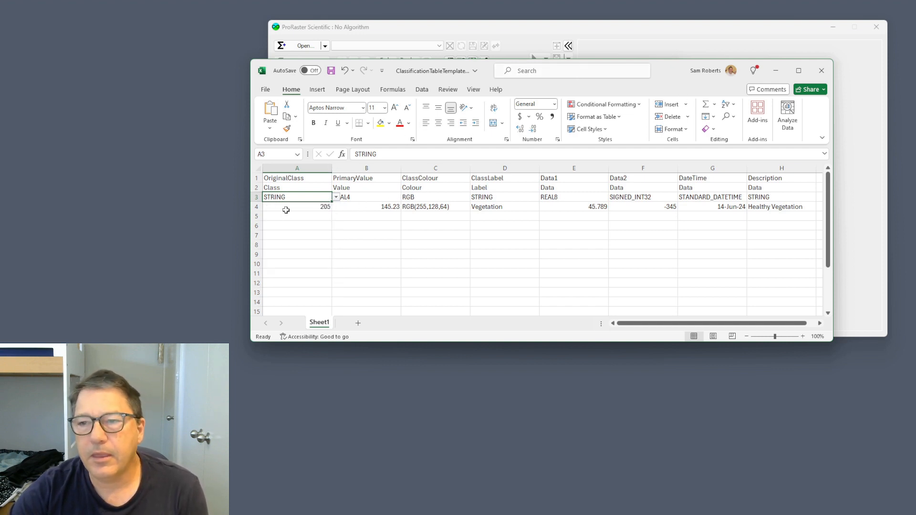
# Examine the sample class record in row 4 and close the classification table template workbook
pyautogui.click(257, 206)
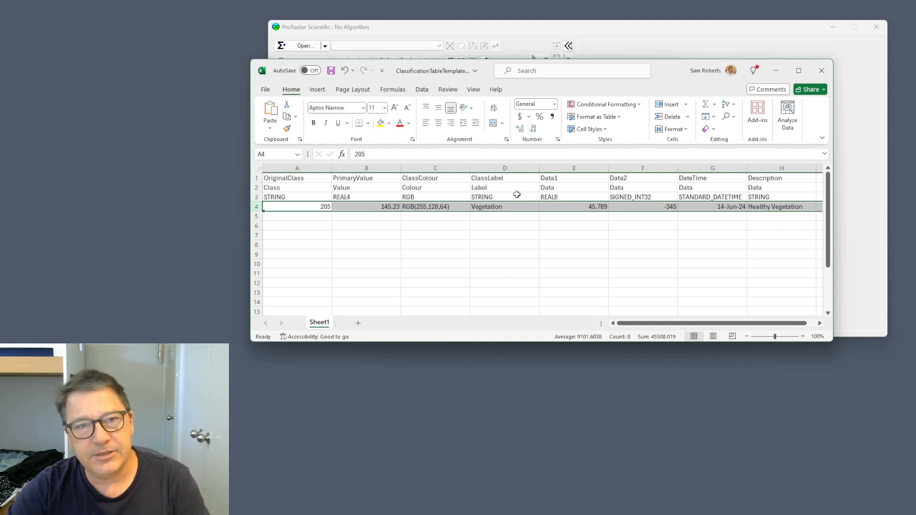
pyautogui.click(822, 78)
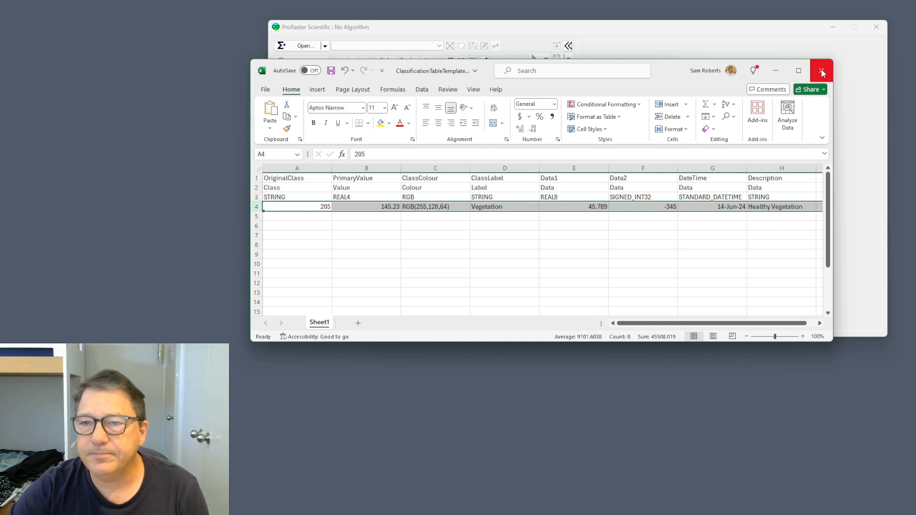
pyautogui.click(577, 274)
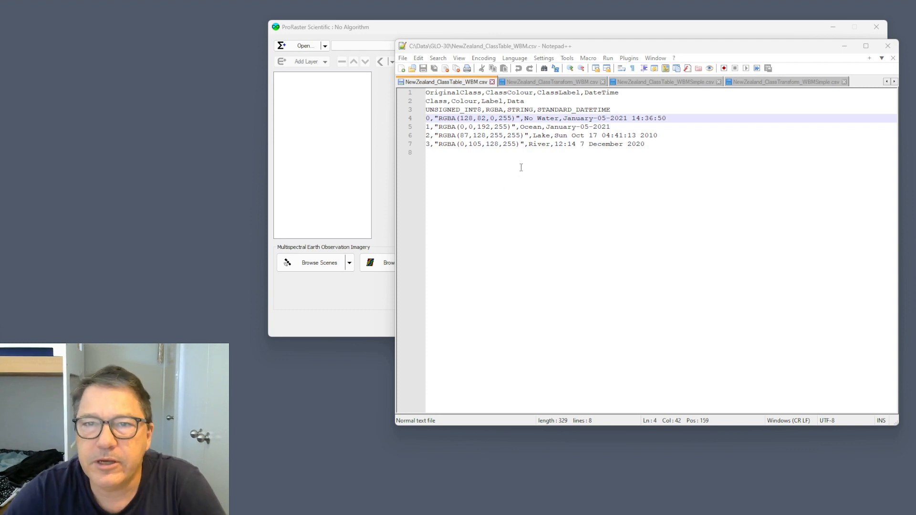
# Switch to NewZealand_ClassTable_WBM.csv in Notepad++ and examine the column names on line 1
pyautogui.click(464, 94)
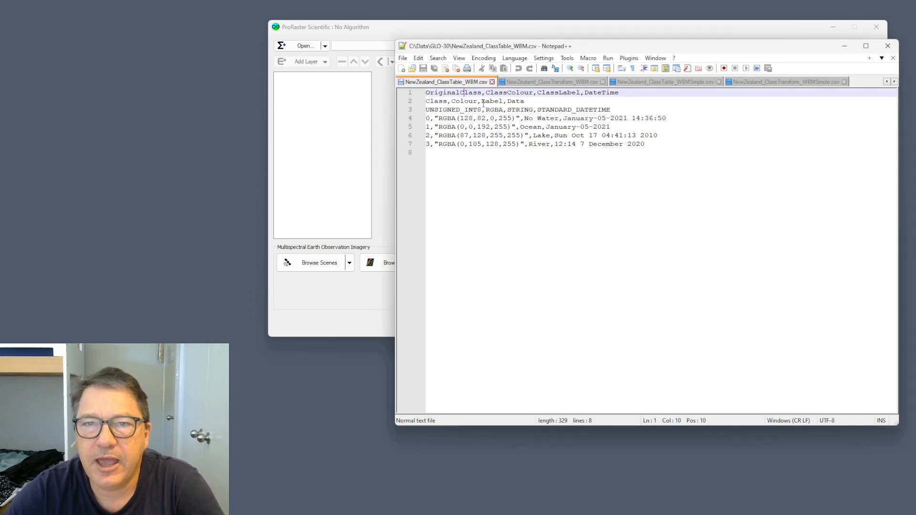
pyautogui.click(429, 92)
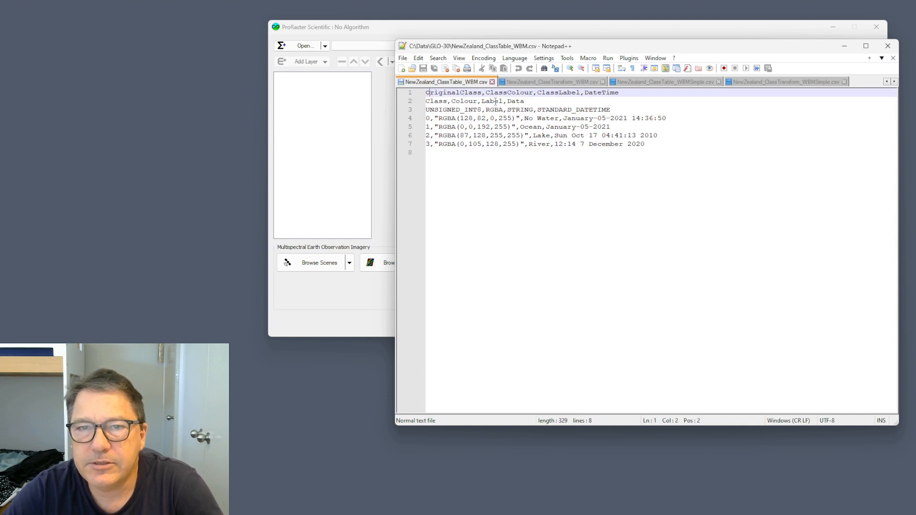
pyautogui.press('Left')
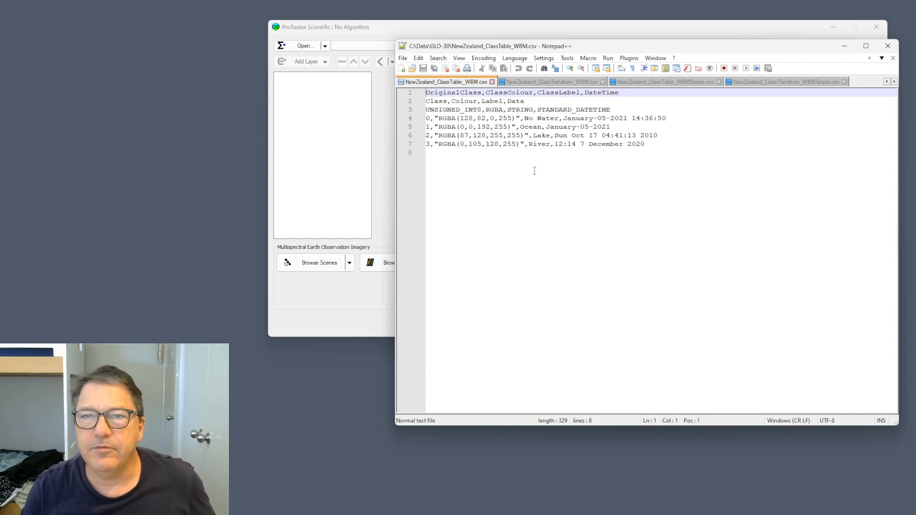
pyautogui.hotkey('ctrl', 'Right')
pyautogui.hotkey('ctrl', 'Right')
pyautogui.hotkey('ctrl', 'Right')
pyautogui.hotkey('ctrl', 'Right')
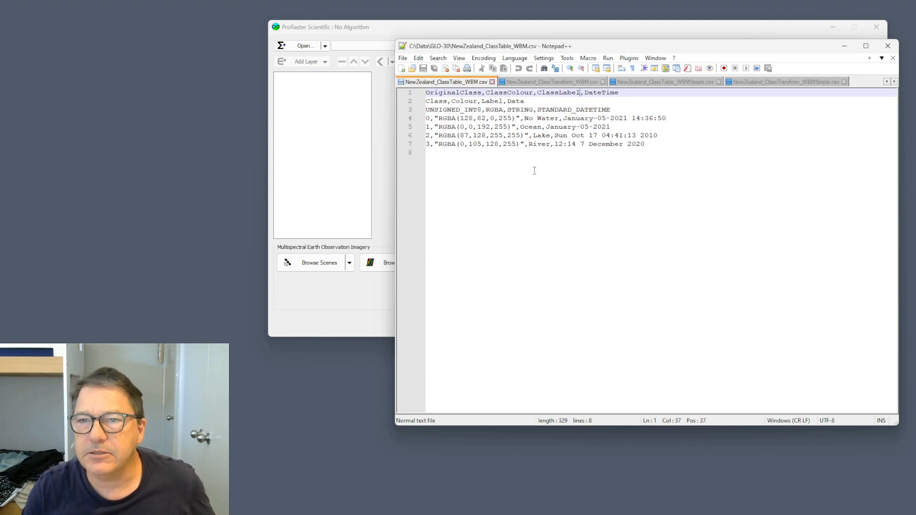
# Examine the column IDs on line 2 and the data types on line 3 of the class table
pyautogui.click(542, 101)
pyautogui.press('Home')
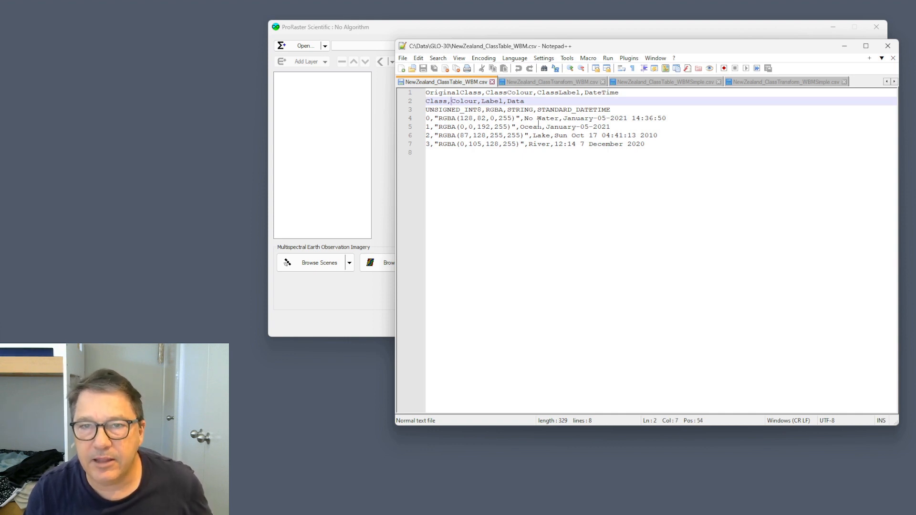
pyautogui.hotkey('ctrl', 'Right')
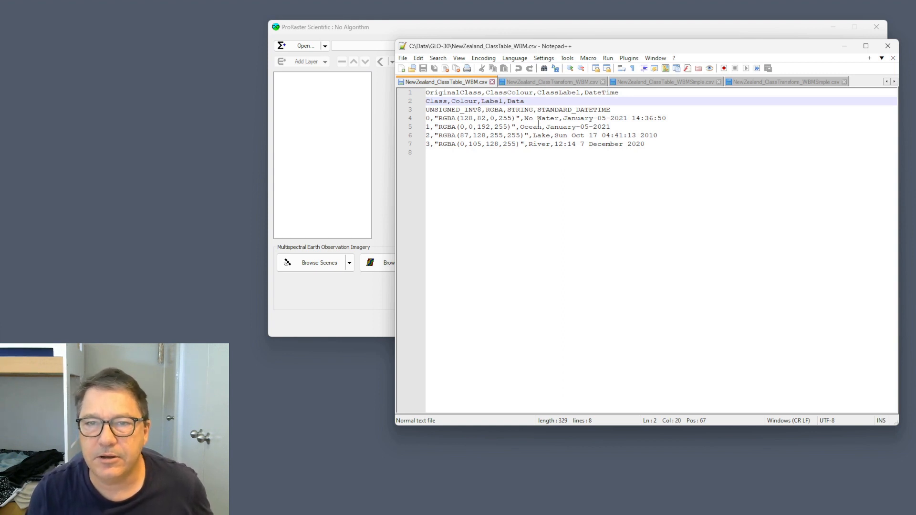
pyautogui.press('Down')
pyautogui.press('Home')
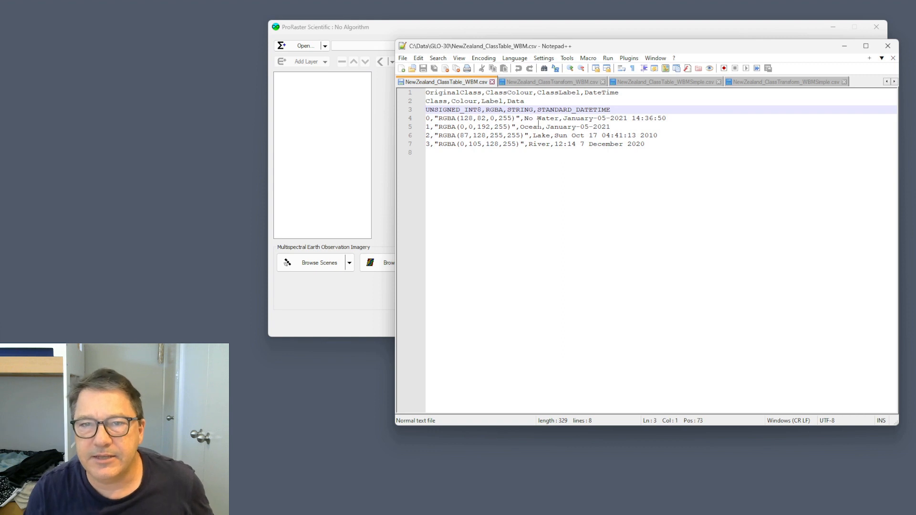
pyautogui.hotkey('ctrl', 'Right')
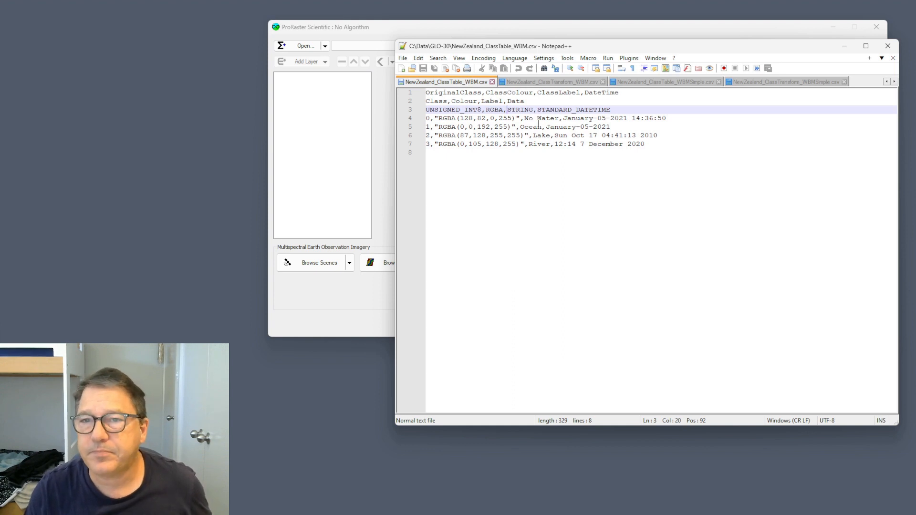
pyautogui.hotkey('ctrl', 'Right')
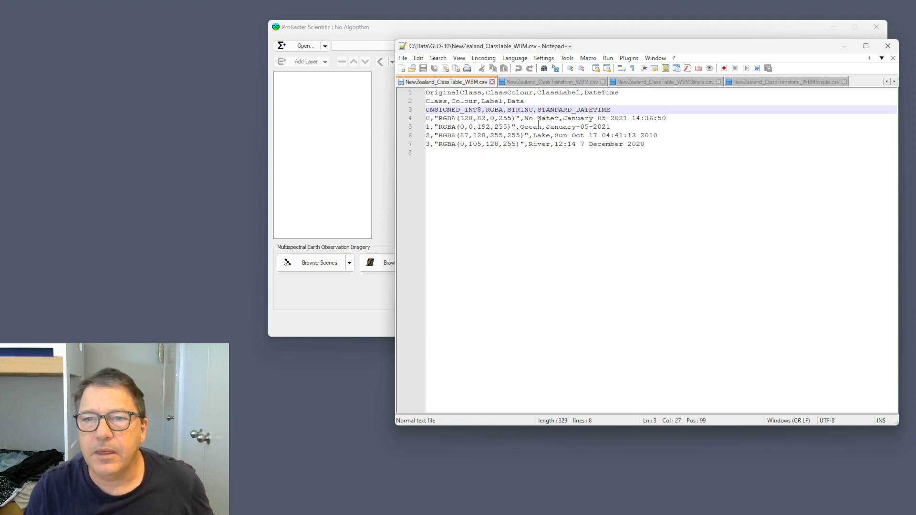
# Examine the No Water record on line 4 of the class table, highlighting its quoted RGBA colour and its date-time value
pyautogui.press('Down')
pyautogui.press('Home')
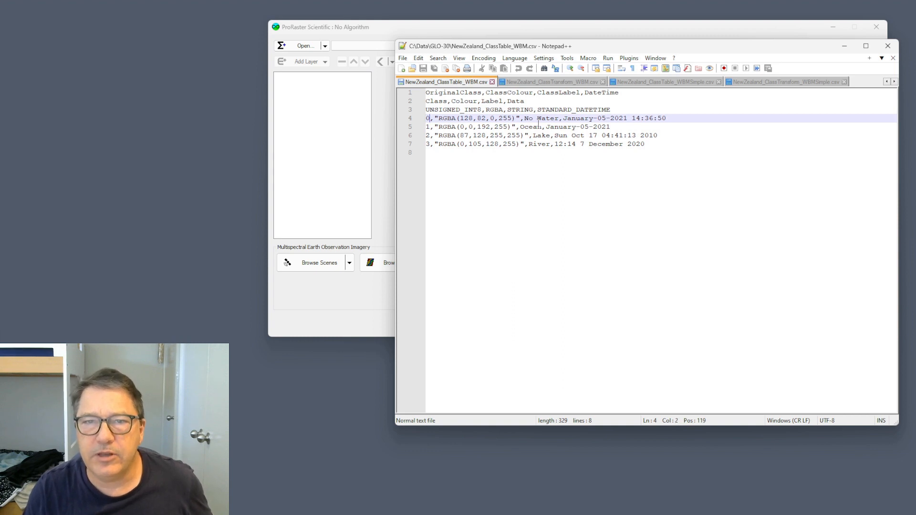
pyautogui.hotkey('shift', 'Right')
pyautogui.hotkey('shift', 'Right')
pyautogui.hotkey('shift', 'Right')
pyautogui.hotkey('shift', 'Right')
pyautogui.hotkey('shift', 'Right')
pyautogui.hotkey('shift', 'Right')
pyautogui.hotkey('shift', 'Right')
pyautogui.hotkey('shift', 'Right')
pyautogui.hotkey('shift', 'Right')
pyautogui.hotkey('shift', 'Right')
pyautogui.hotkey('shift', 'Right')
pyautogui.hotkey('shift', 'Right')
pyautogui.hotkey('shift', 'Right')
pyautogui.hotkey('shift', 'Right')
pyautogui.hotkey('shift', 'Right')
pyautogui.hotkey('shift', 'Right')
pyautogui.hotkey('shift', 'Right')
pyautogui.hotkey('shift', 'Right')
pyautogui.hotkey('shift', 'Right')
pyautogui.hotkey('shift', 'Right')
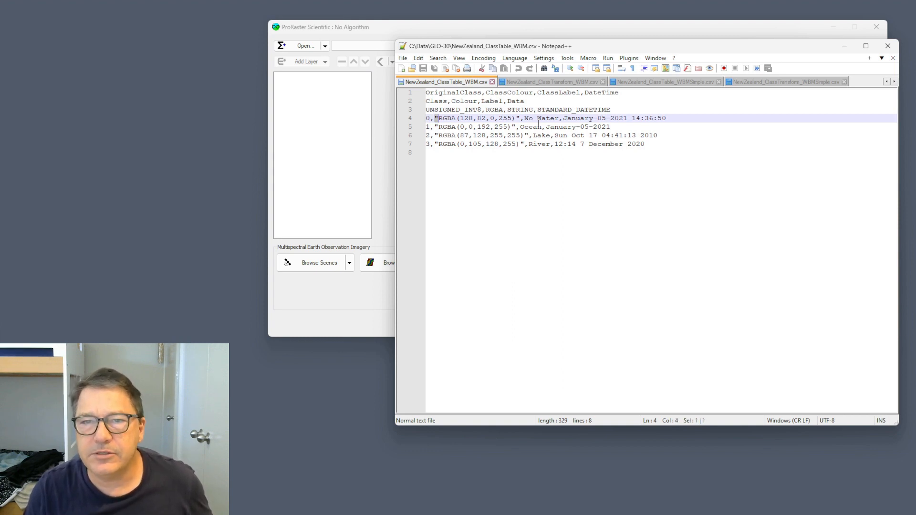
pyautogui.hotkey('shift', 'Left')
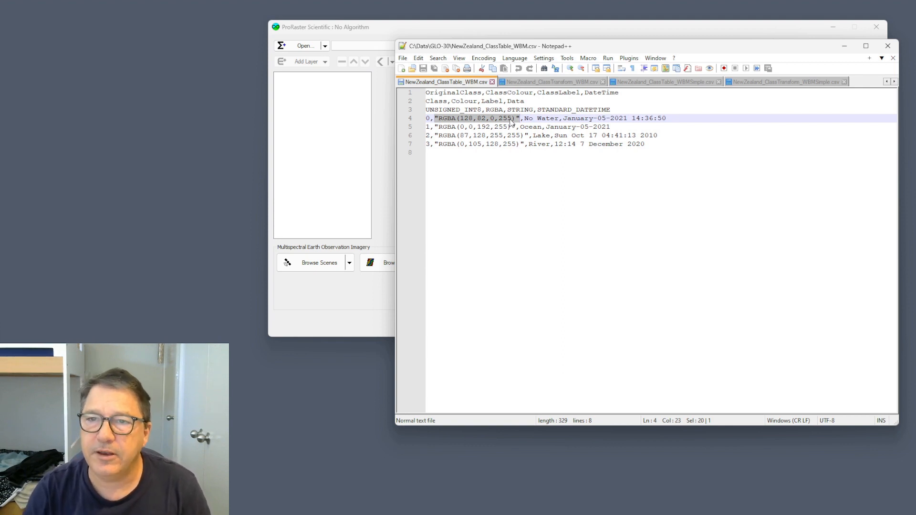
pyautogui.moveTo(524, 119); pyautogui.dragTo(670, 119)
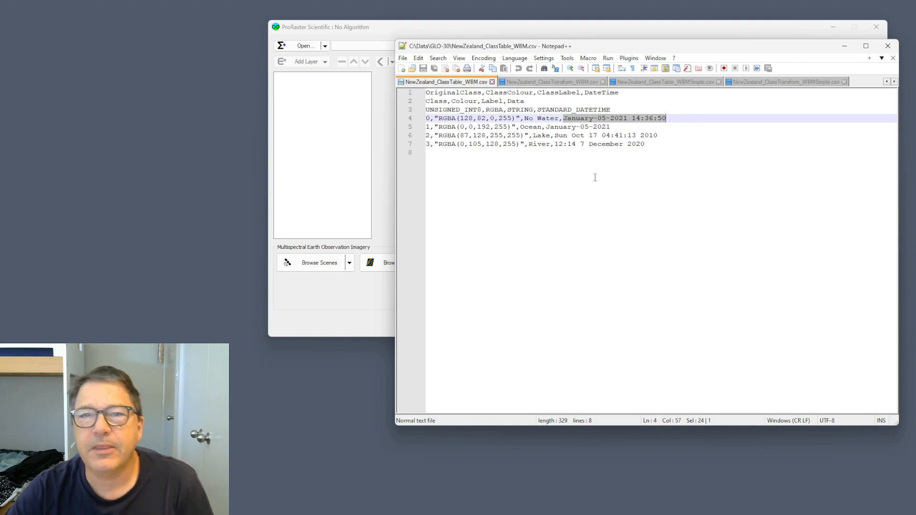
pyautogui.click(564, 166)
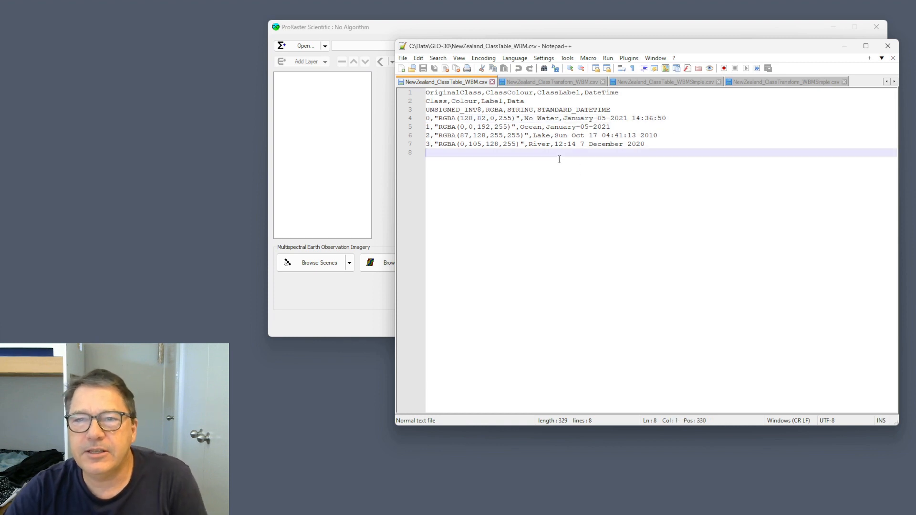
# Switch to NewZealand_ClassTransform_WBM.csv and examine the NUMERIC header and the value-to-class pairs below it
pyautogui.click(554, 81)
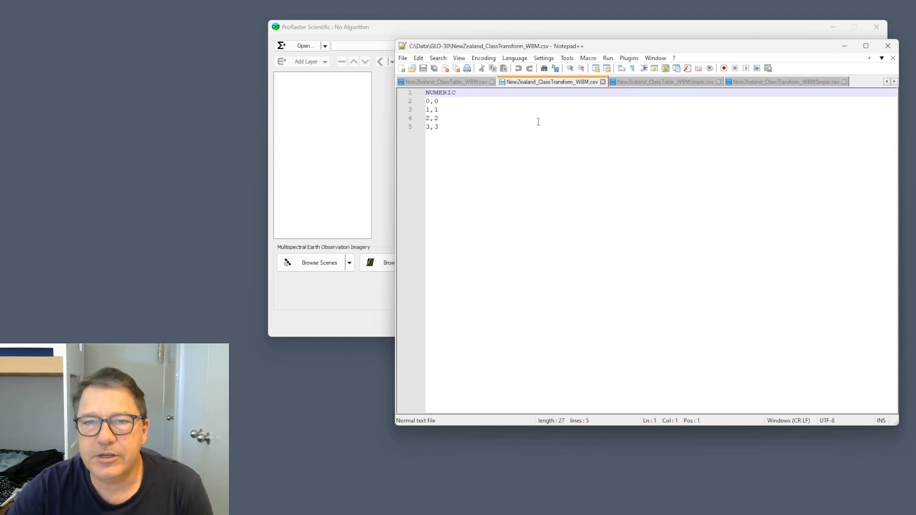
pyautogui.click(433, 102)
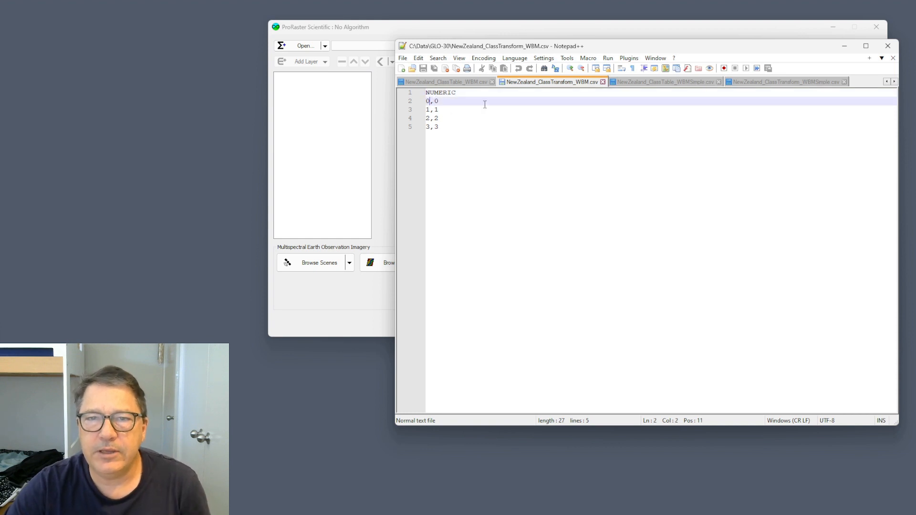
pyautogui.hotkey('shift', 'Left')
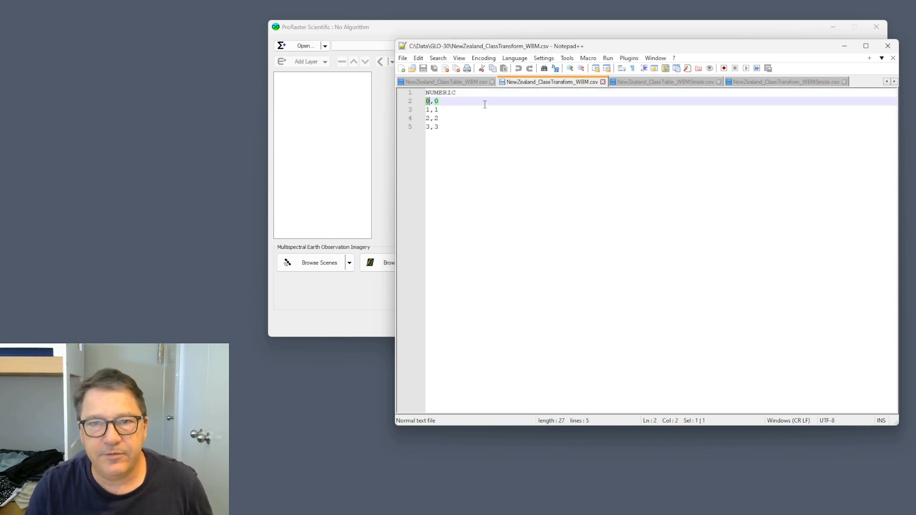
pyautogui.press('Right')
pyautogui.hotkey('shift', 'Right')
pyautogui.press('Left')
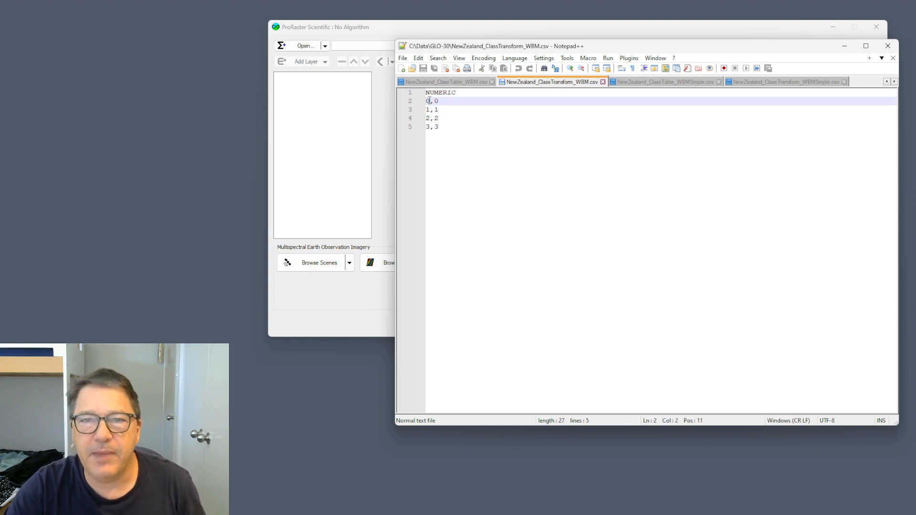
pyautogui.click(431, 112)
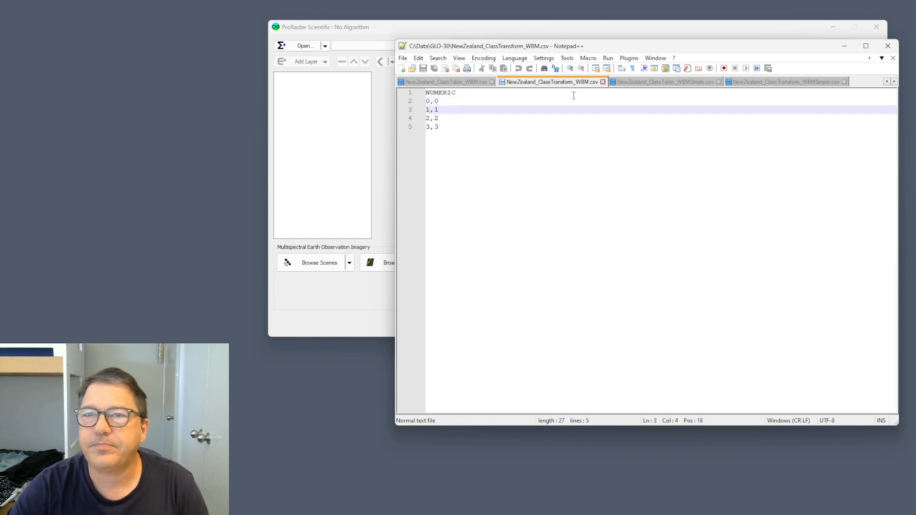
# Move the Notepad++ window out of the way and choose GLO-30 New Zealand WBM as the Classify source in ProRaster
pyautogui.moveTo(607, 47); pyautogui.dragTo(0, 248)
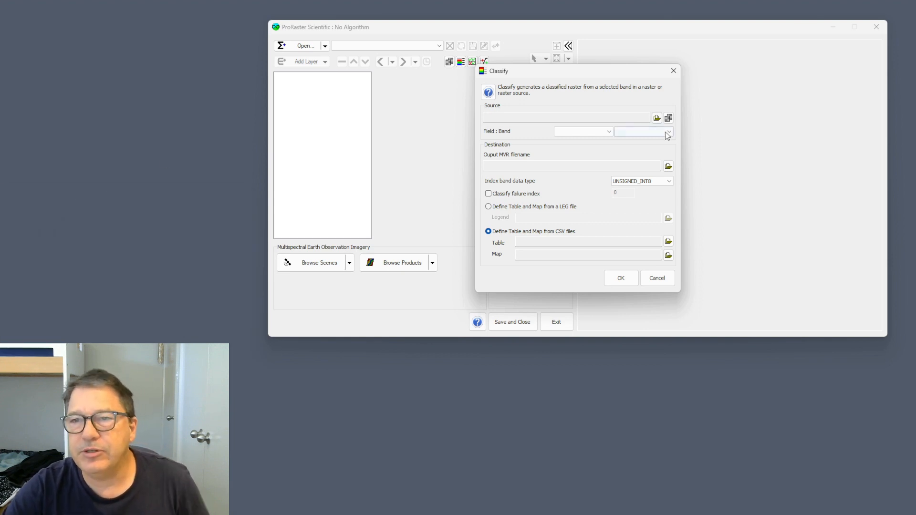
pyautogui.click(669, 118)
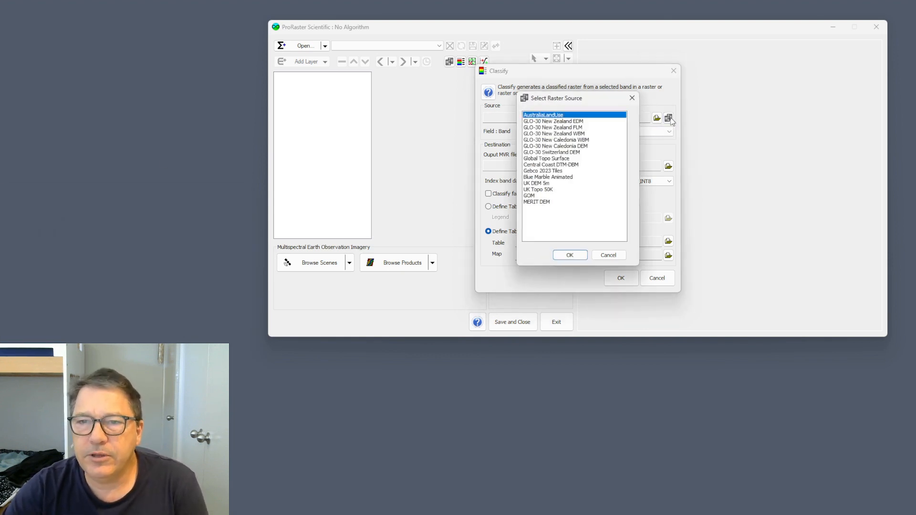
pyautogui.click(568, 134)
pyautogui.doubleClick(566, 133)
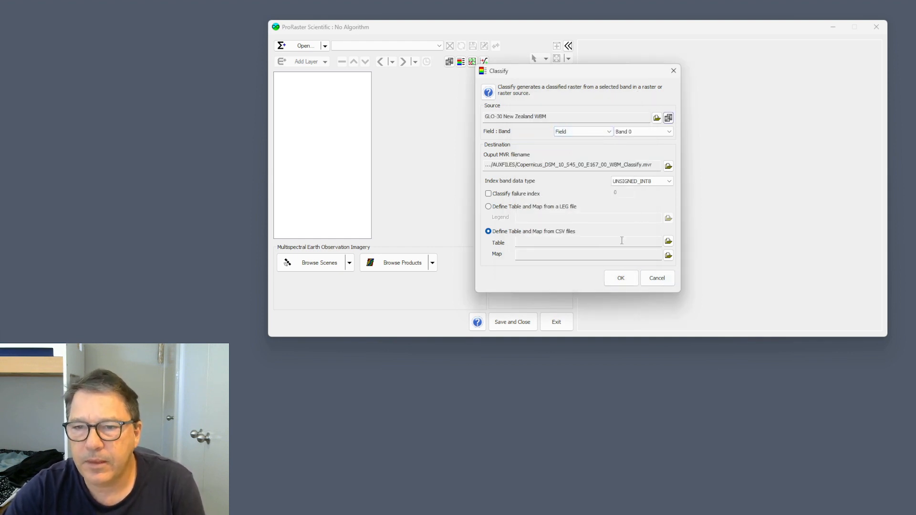
# Set NewZealand_ClassTable_WBM.csv from the GLO-30 data folder as the classification table file
pyautogui.click(669, 241)
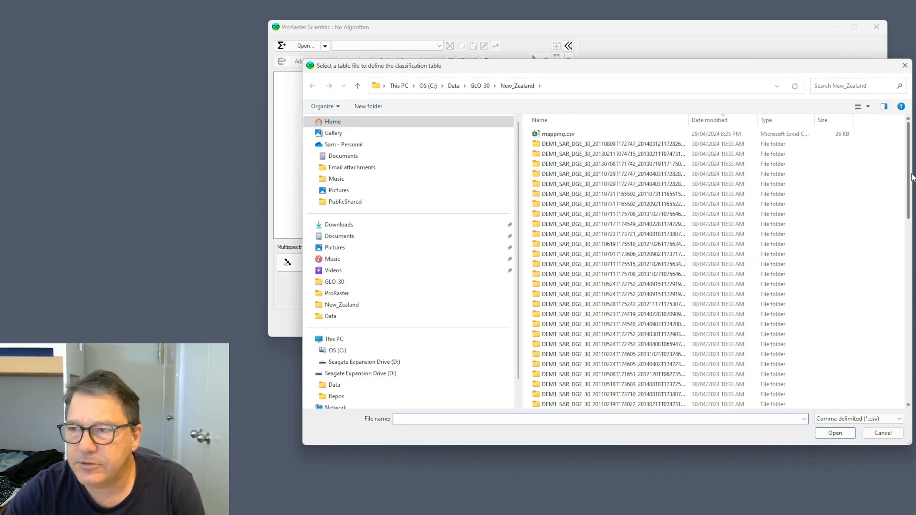
pyautogui.scroll(-15, 597, 334)
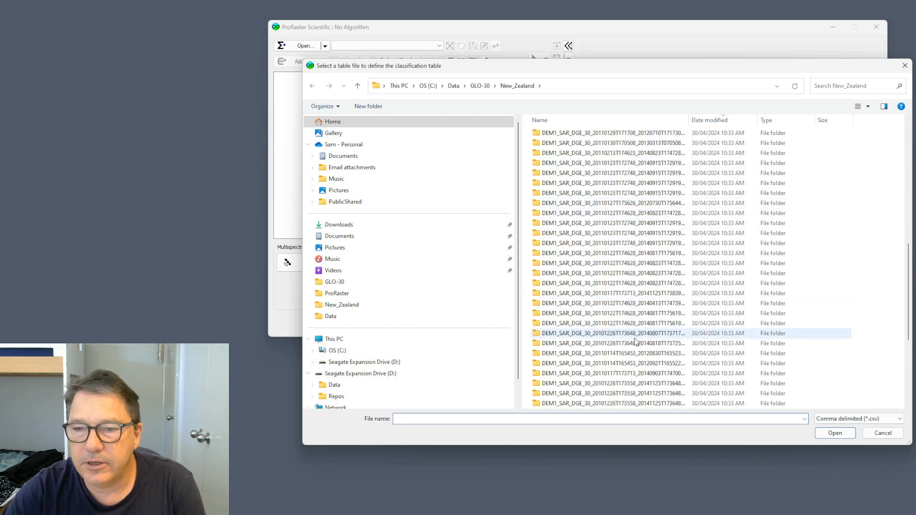
pyautogui.scroll(-1, 596, 380)
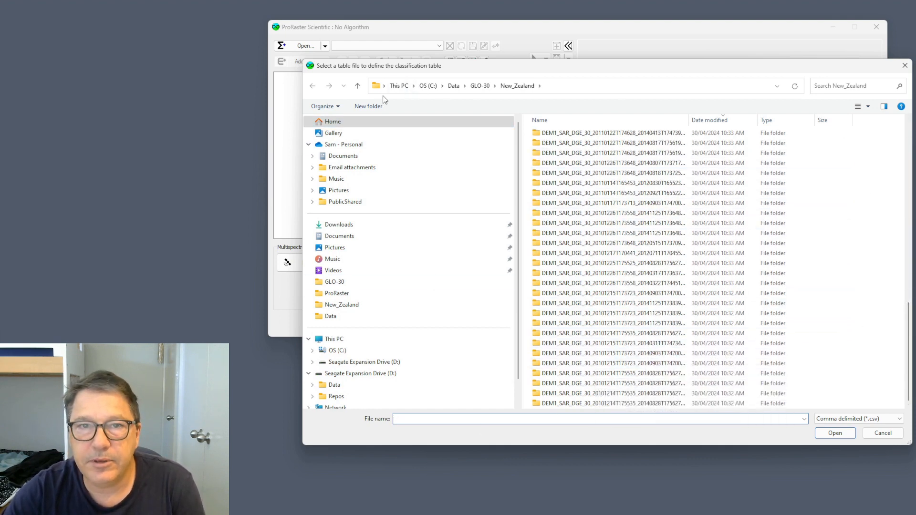
pyautogui.click(356, 86)
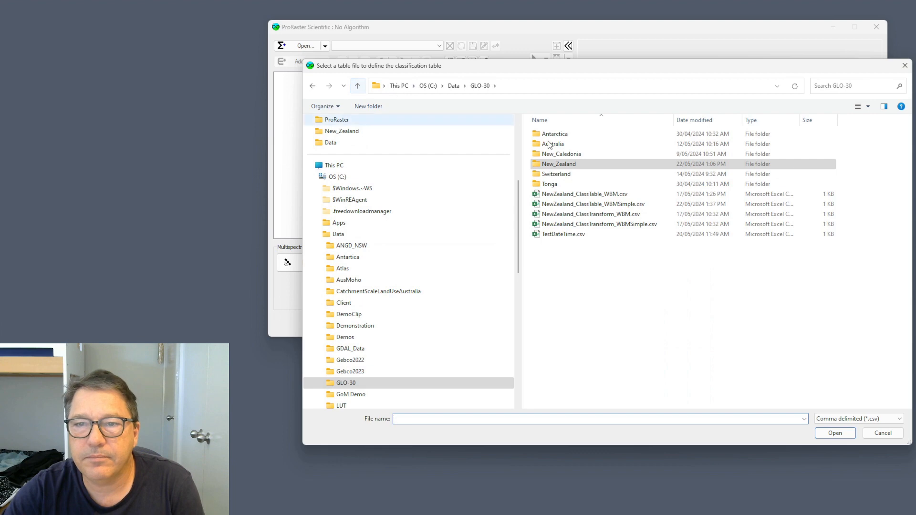
pyautogui.doubleClick(590, 197)
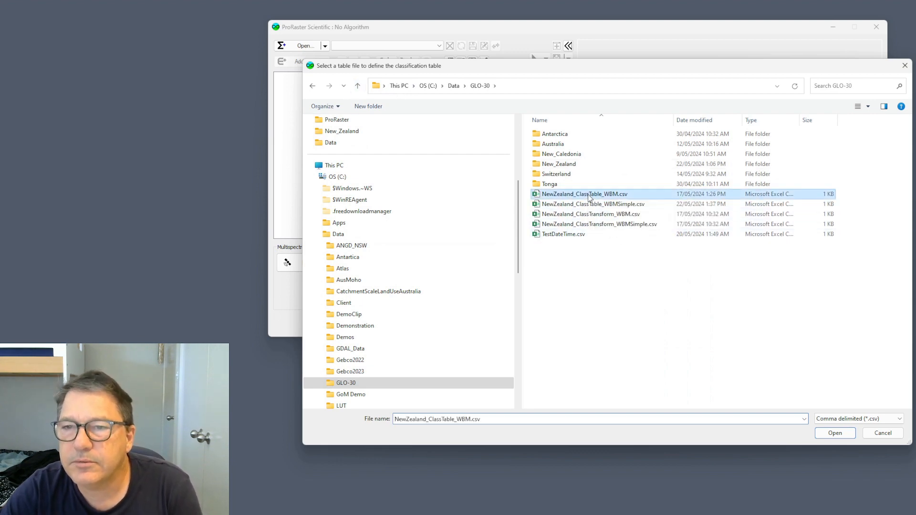
# Set NewZealand_ClassTransform_WBM.csv as the classification map file and run the Classify operation
pyautogui.click(669, 256)
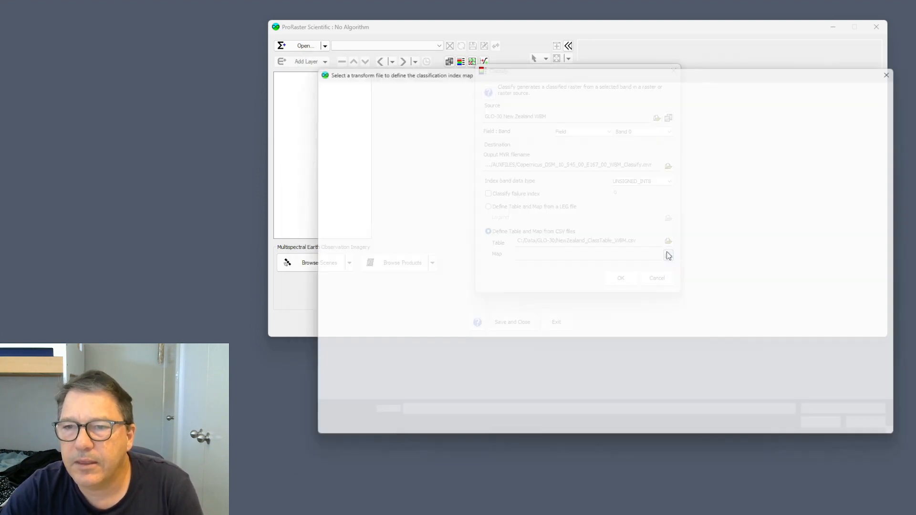
pyautogui.doubleClick(589, 217)
pyautogui.click(618, 284)
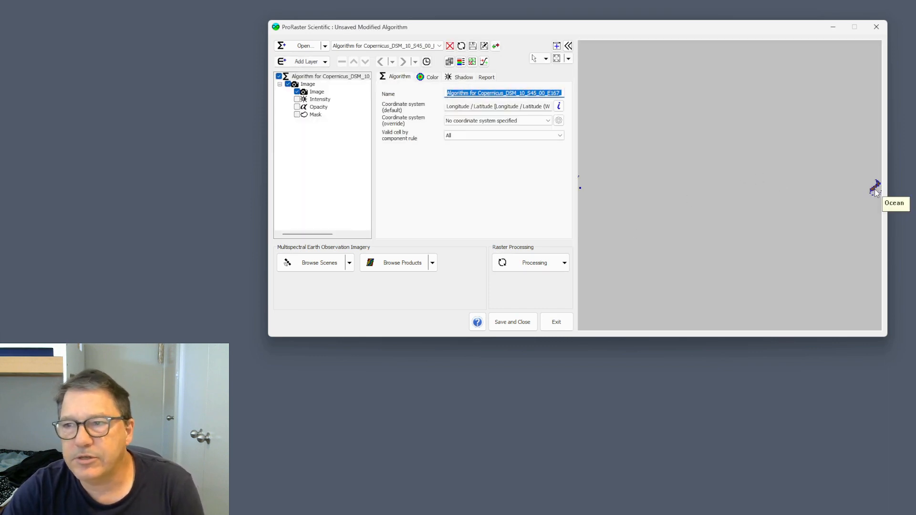
# Inspect the water classes around the South Island lakes in the classified raster, and unload the algorithm without saving
pyautogui.scroll(3, 872, 195)
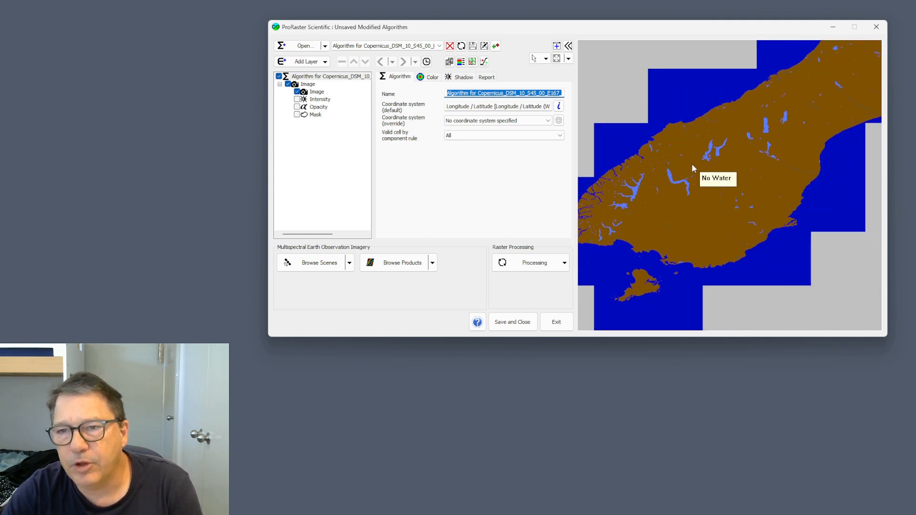
pyautogui.scroll(4, 716, 181)
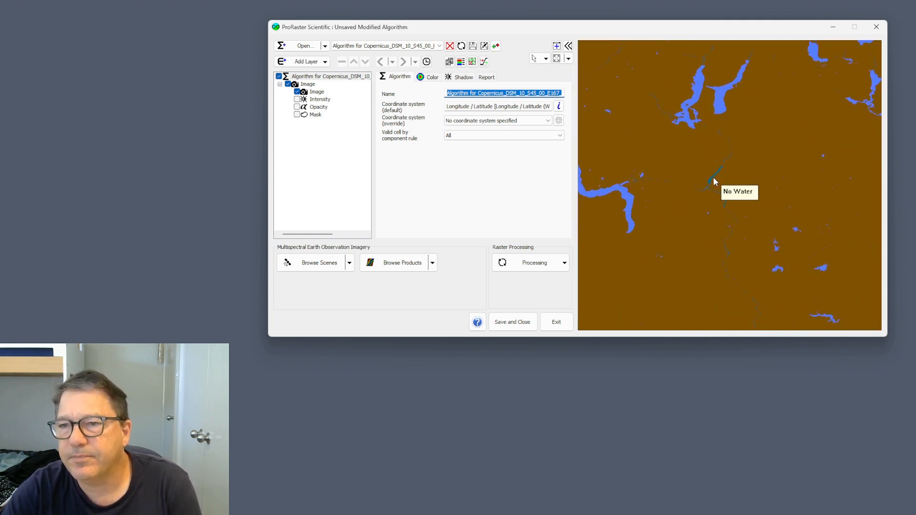
pyautogui.scroll(-6, 694, 205)
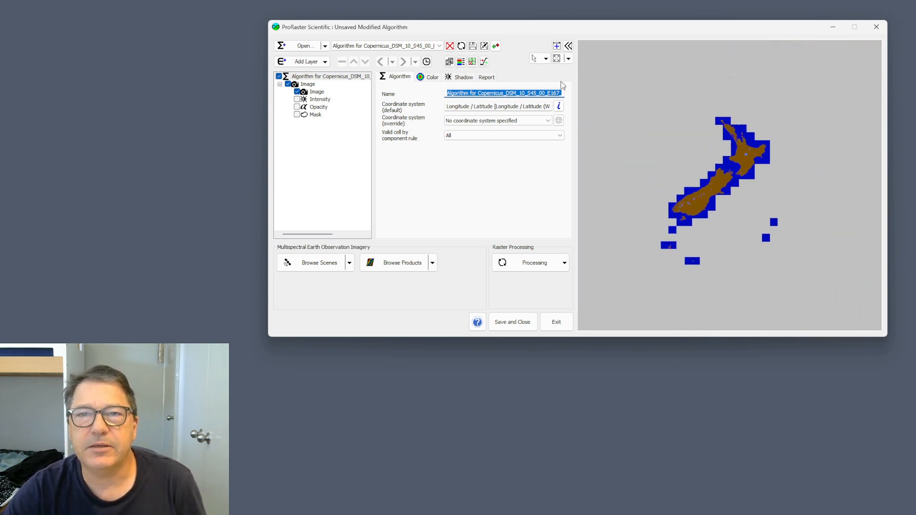
pyautogui.click(450, 46)
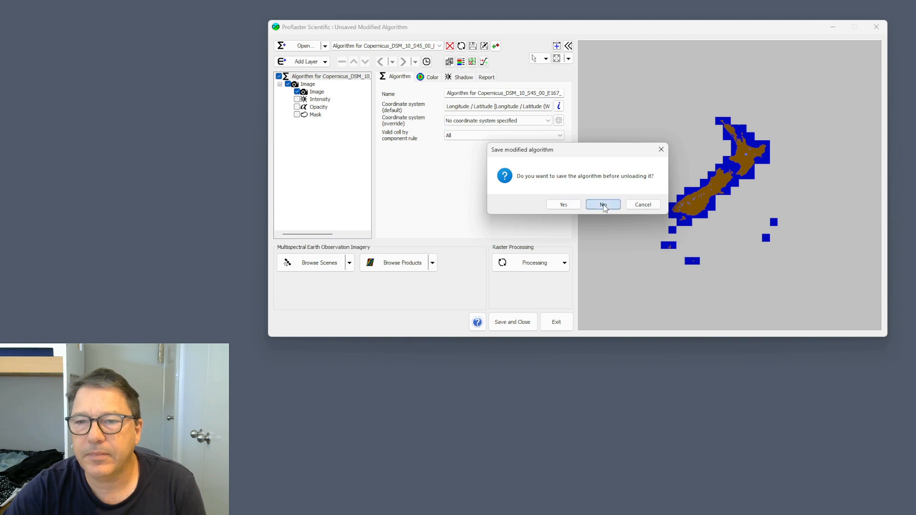
pyautogui.click(603, 205)
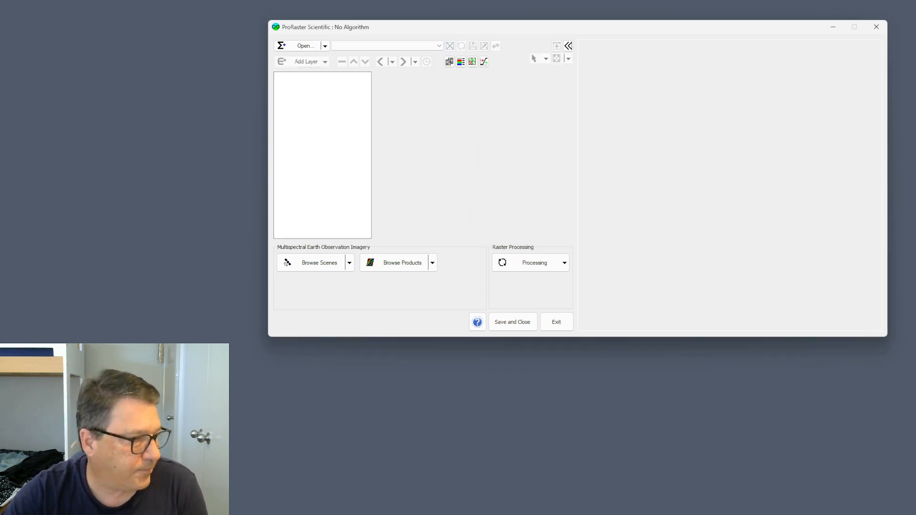
# Bring Notepad++ back into view and delete the STANDARD_DATETIME type from line 3 of NewZealand_ClassTable_WBMSimple.csv
pyautogui.moveTo(0, 224); pyautogui.dragTo(498, 34)
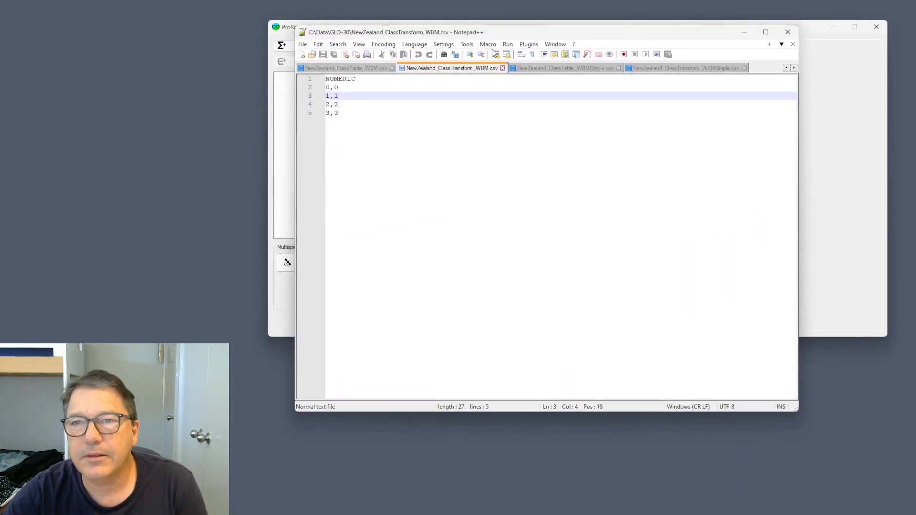
pyautogui.click(574, 70)
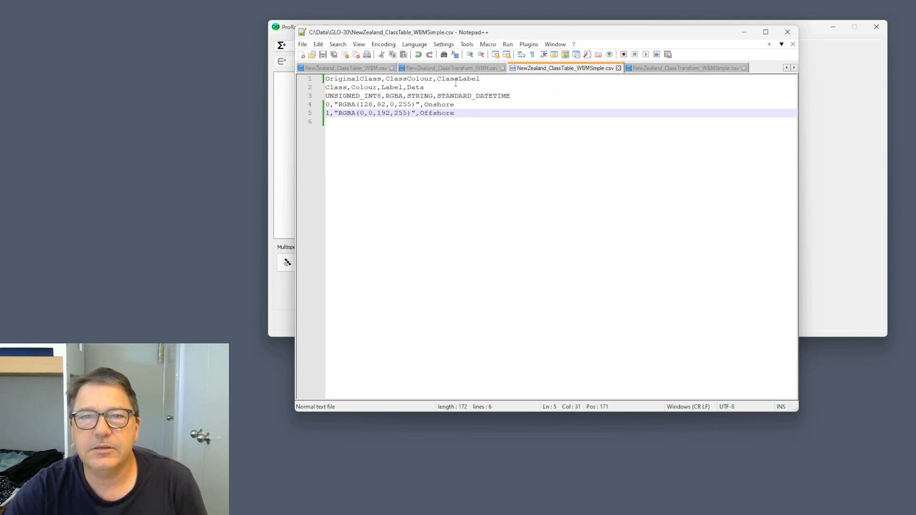
pyautogui.click(448, 95)
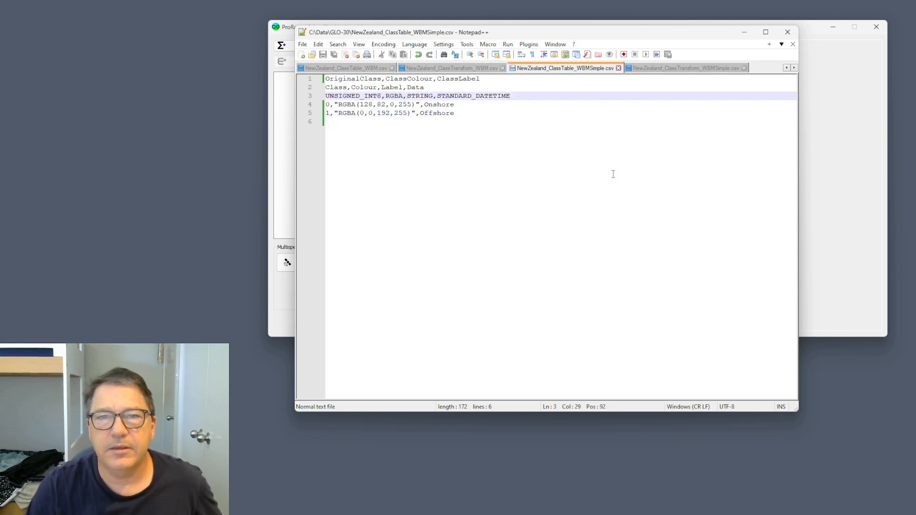
pyautogui.hotkey('shift', 'End')
pyautogui.press('BackSpace')
pyautogui.press('BackSpace')
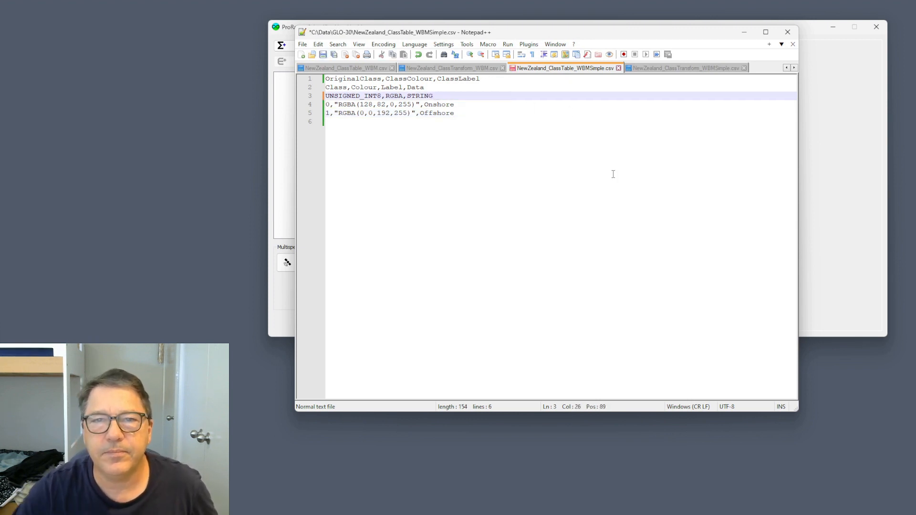
# Delete the Data column ID and its comma from line 2 of the simple class table and save the file
pyautogui.press('Up')
pyautogui.hotkey('shift', 'Left')
pyautogui.hotkey('shift', 'Left')
pyautogui.hotkey('shift', 'Left')
pyautogui.hotkey('shift', 'Left')
pyautogui.hotkey('shift', 'Left')
pyautogui.press('BackSpace')
pyautogui.click(538, 153)
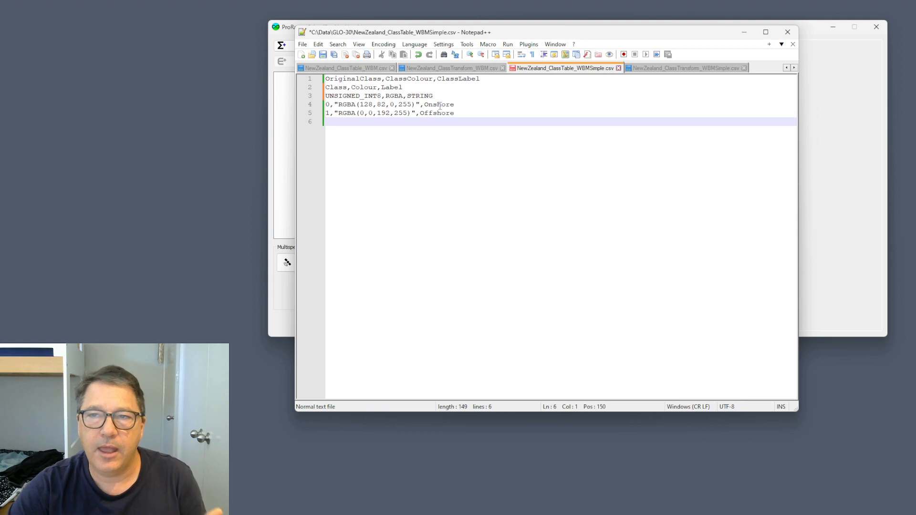
pyautogui.hotkey('ctrl', 's')
# Switch to NewZealand_ClassTransform_WBMSimple.csv and examine the NUMERIC header, the grouped source values on line 2 and the pair on line 3
pyautogui.click(682, 70)
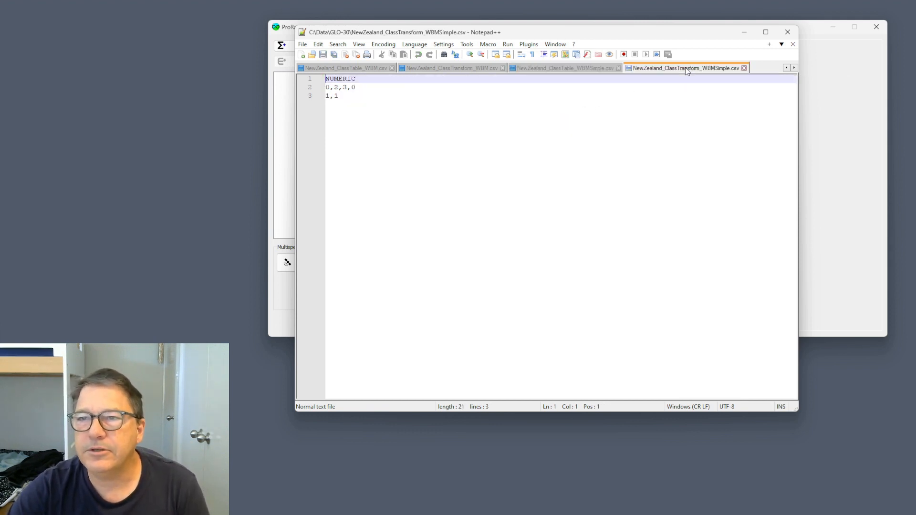
pyautogui.click(360, 79)
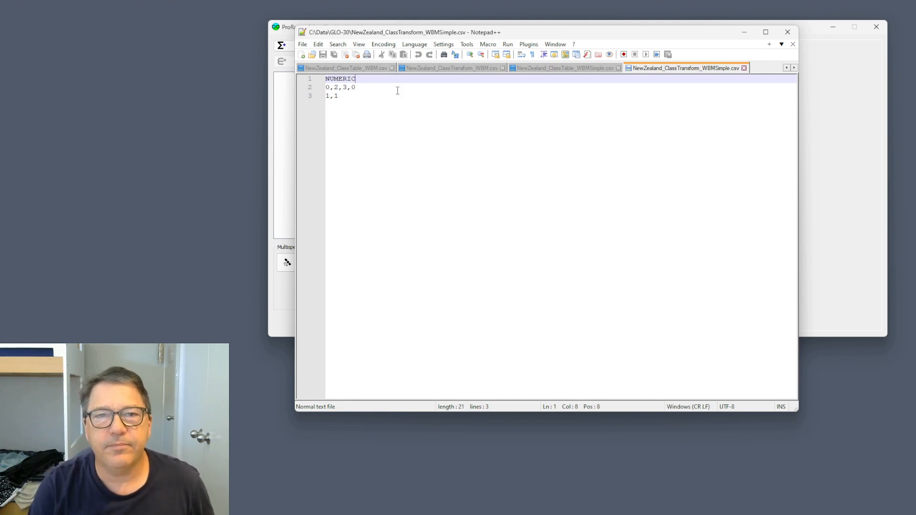
pyautogui.press('Right')
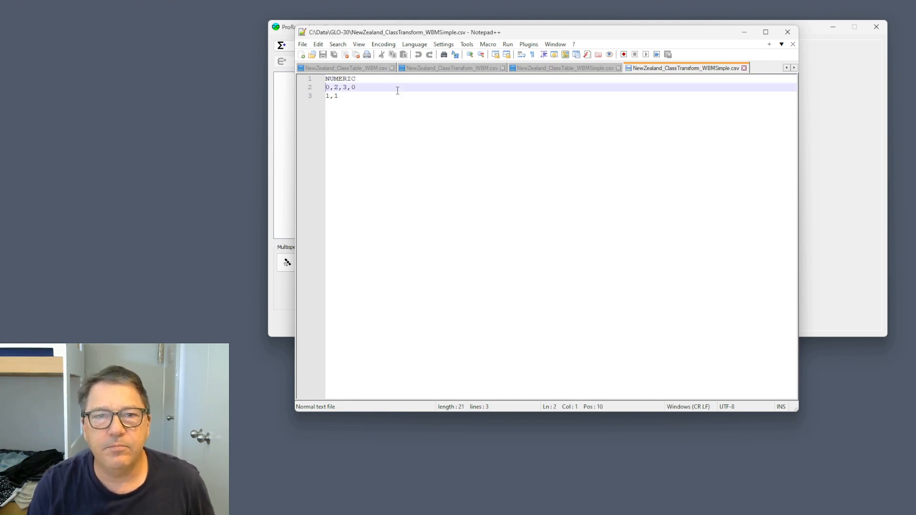
pyautogui.hotkey('shift', 'Right')
pyautogui.hotkey('shift', 'Right')
pyautogui.hotkey('shift', 'Right')
pyautogui.hotkey('shift', 'Right')
pyautogui.hotkey('shift', 'Right')
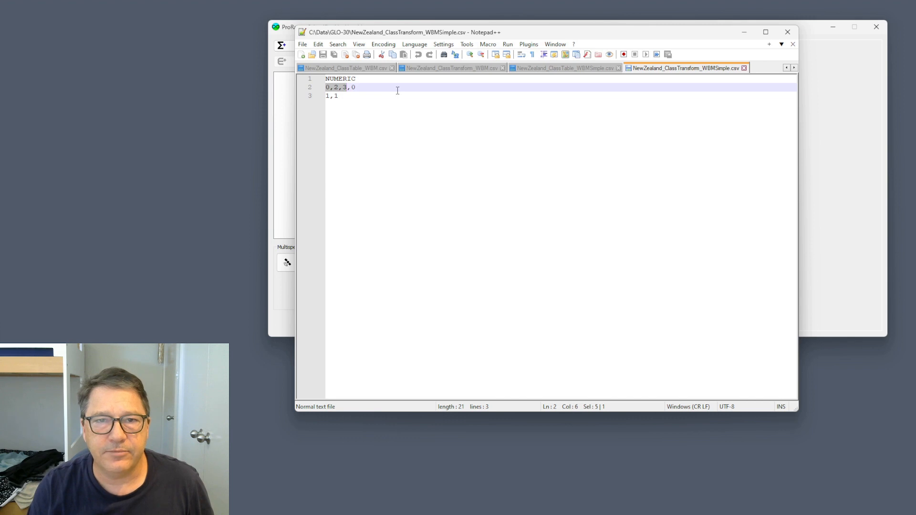
pyautogui.press('Left')
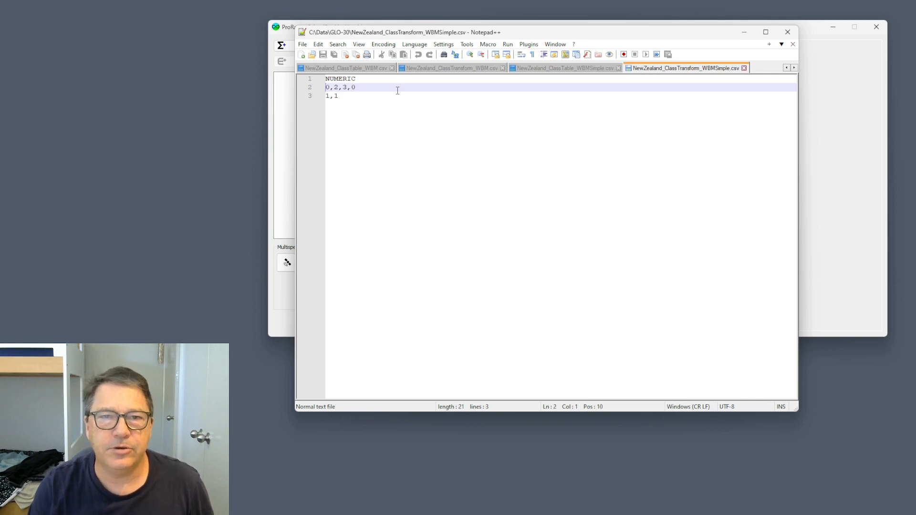
pyautogui.press('Down')
pyautogui.press('End')
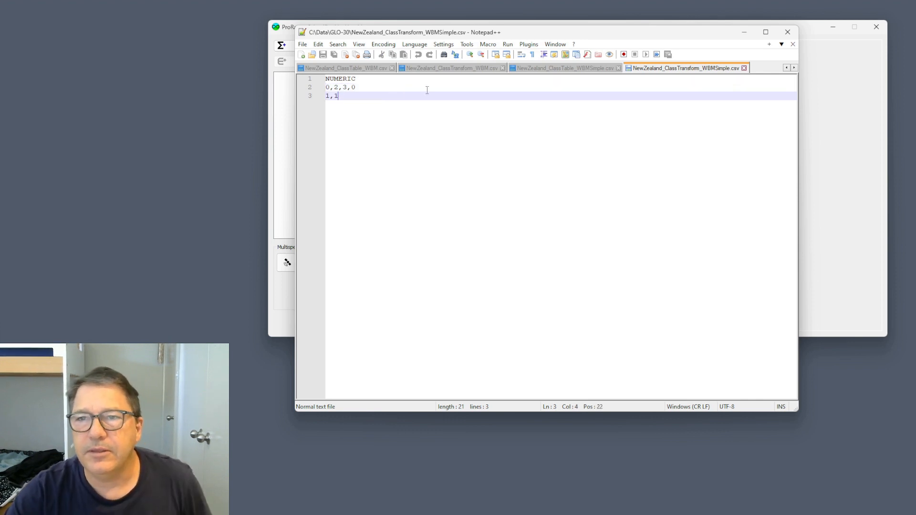
# Move Notepad++ out of the way and start a new ProRaster Classify operation with GLO-30 New Zealand WBM as source
pyautogui.moveTo(643, 32); pyautogui.dragTo(0, 191)
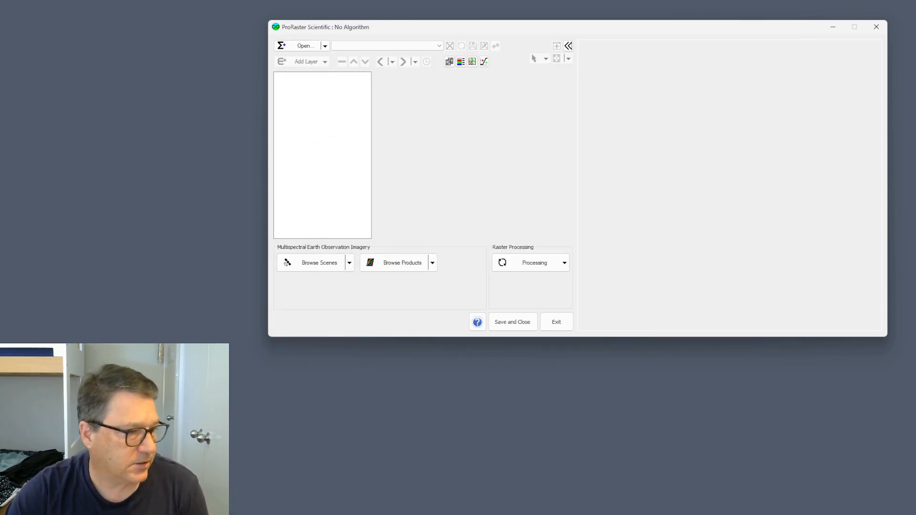
pyautogui.click(566, 264)
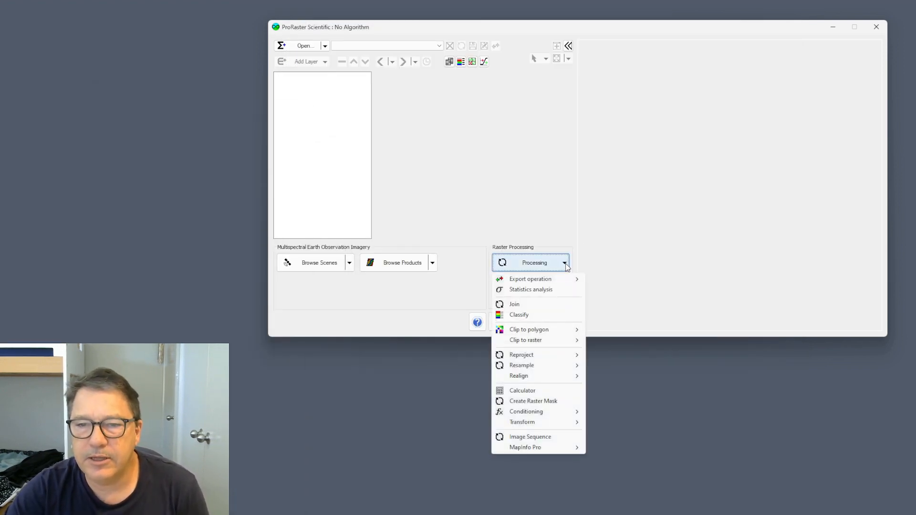
pyautogui.click(532, 316)
pyautogui.click(667, 119)
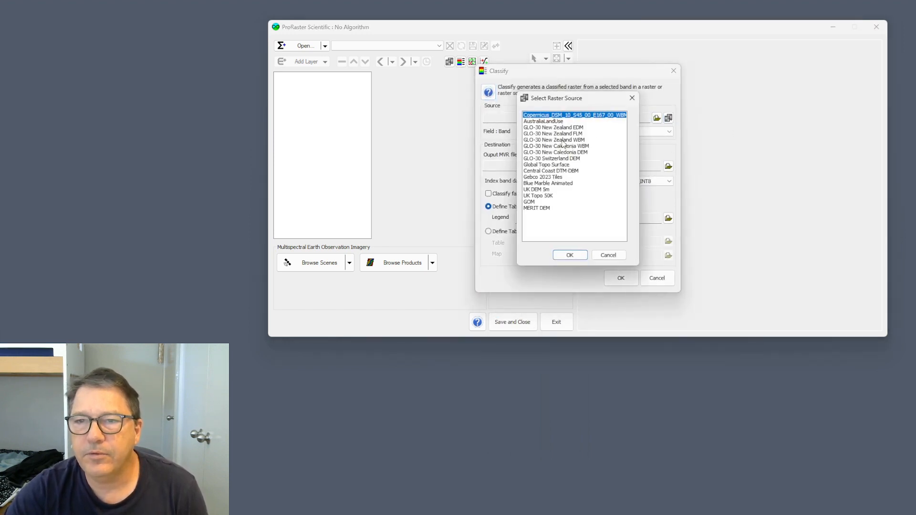
pyautogui.doubleClick(566, 140)
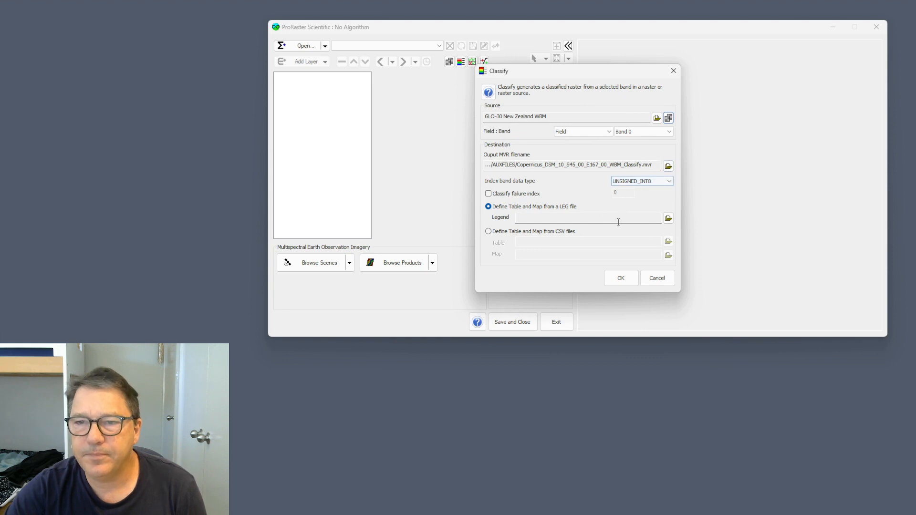
# Define the classification from CSV files NewZealand_ClassTable_WBMSimple.csv (table) and NewZealand_ClassTransform_WBMSimple.csv (map), and run it
pyautogui.click(519, 232)
pyautogui.click(669, 242)
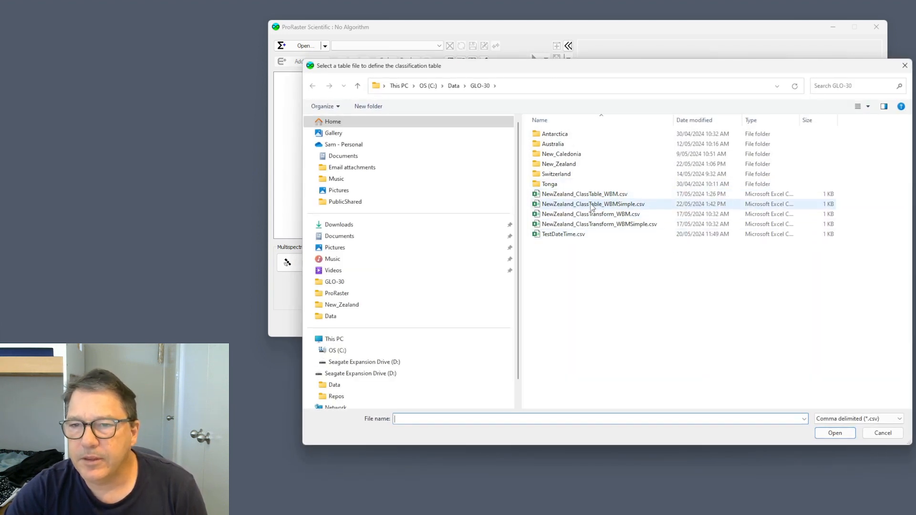
pyautogui.doubleClick(596, 205)
pyautogui.click(668, 256)
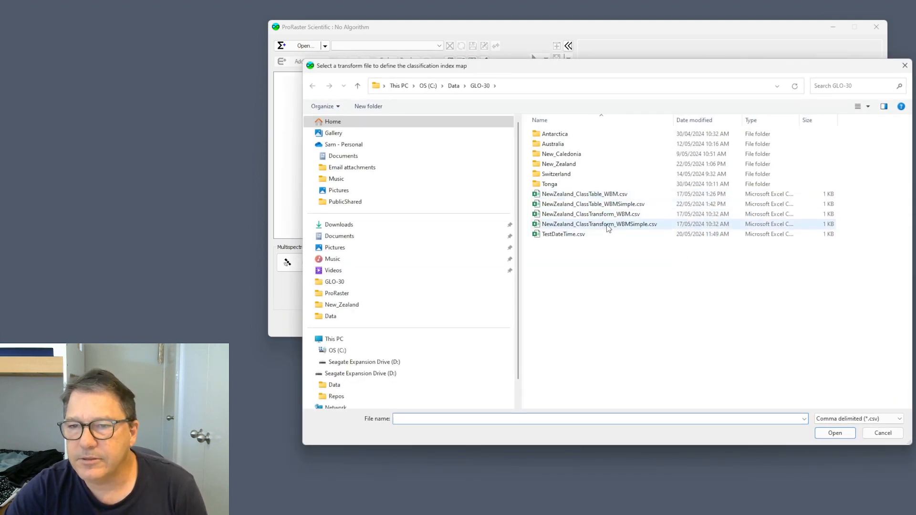
pyautogui.doubleClick(606, 225)
pyautogui.click(620, 279)
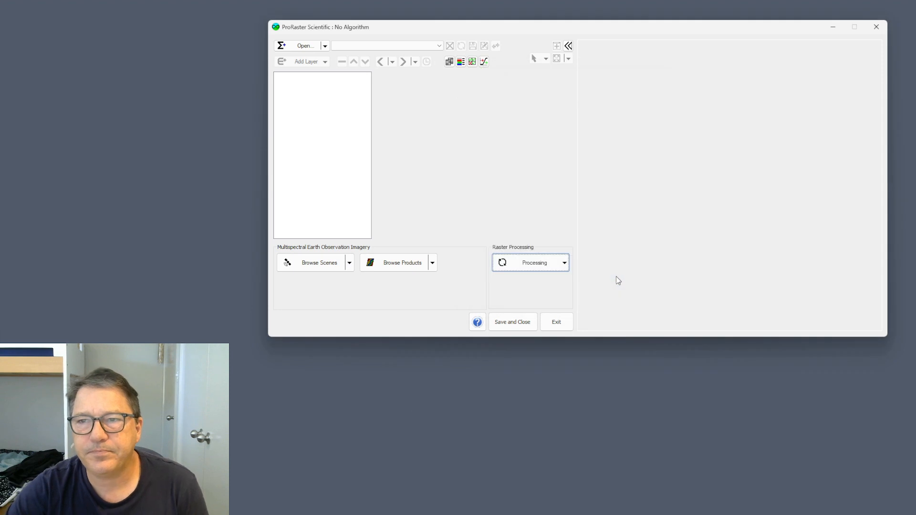
# Inspect the Onshore and Offshore classes around the South Island in the simplified classified raster
pyautogui.moveTo(875, 191); pyautogui.dragTo(710, 206)
pyautogui.scroll(7, 709, 206)
pyautogui.scroll(5, 711, 218)
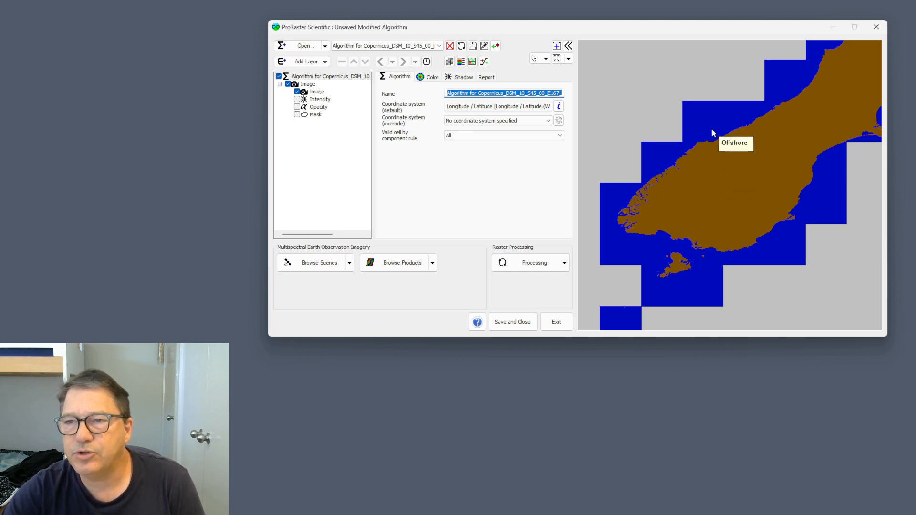
pyautogui.scroll(4, 698, 197)
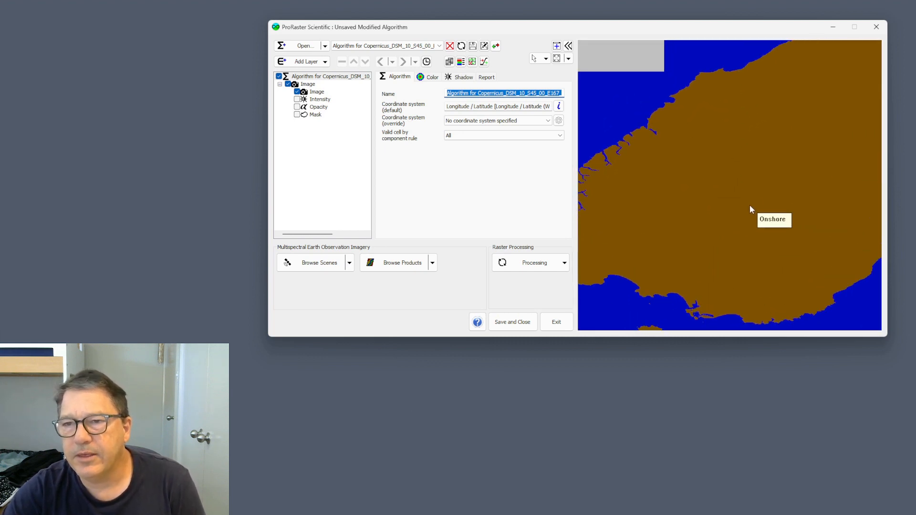
pyautogui.scroll(-4, 701, 242)
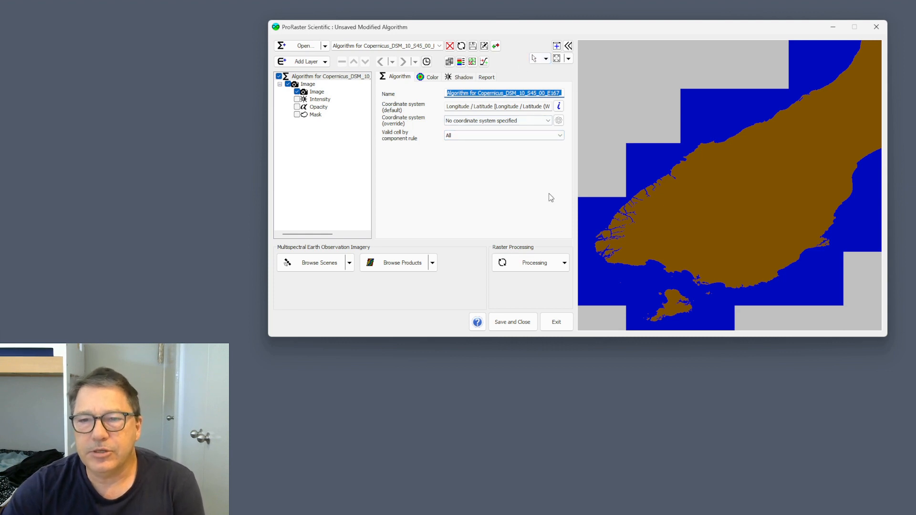
# Open another Classify operation and shift its dialog to uncover more of the classified map
pyautogui.click(565, 266)
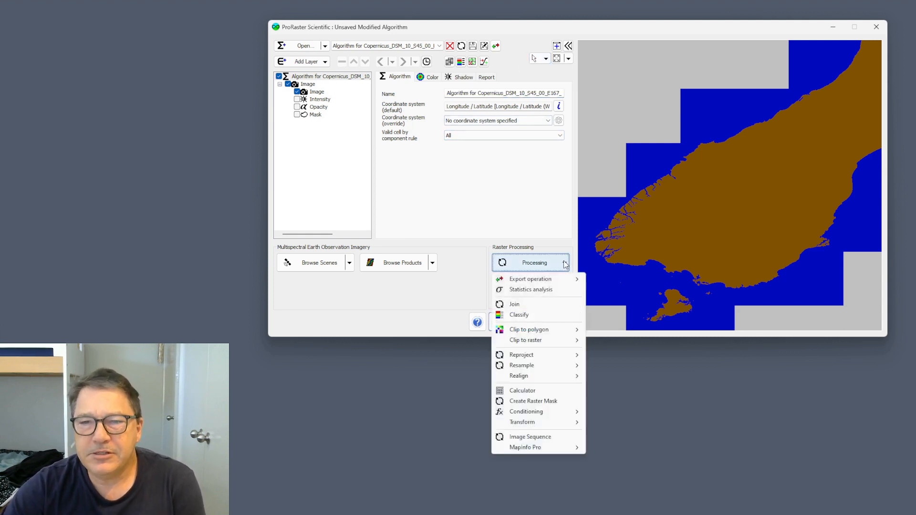
pyautogui.click(534, 313)
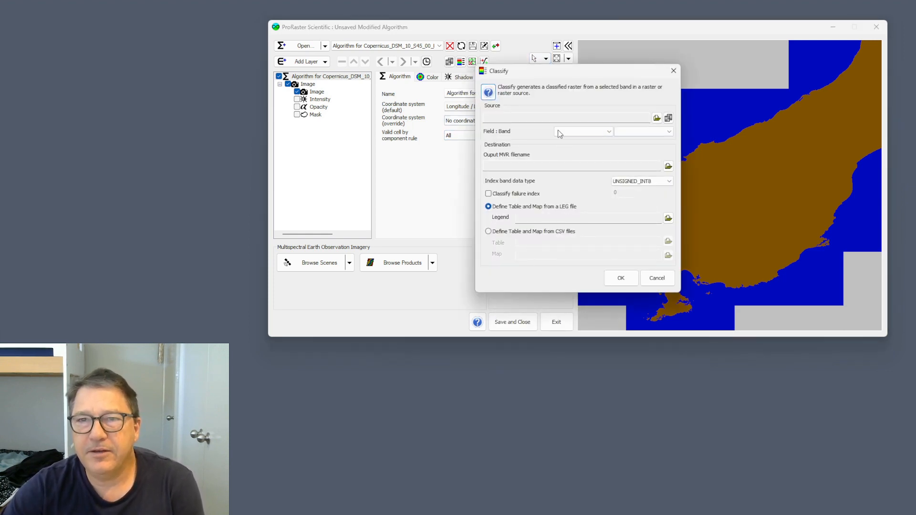
pyautogui.moveTo(561, 73); pyautogui.dragTo(533, 82)
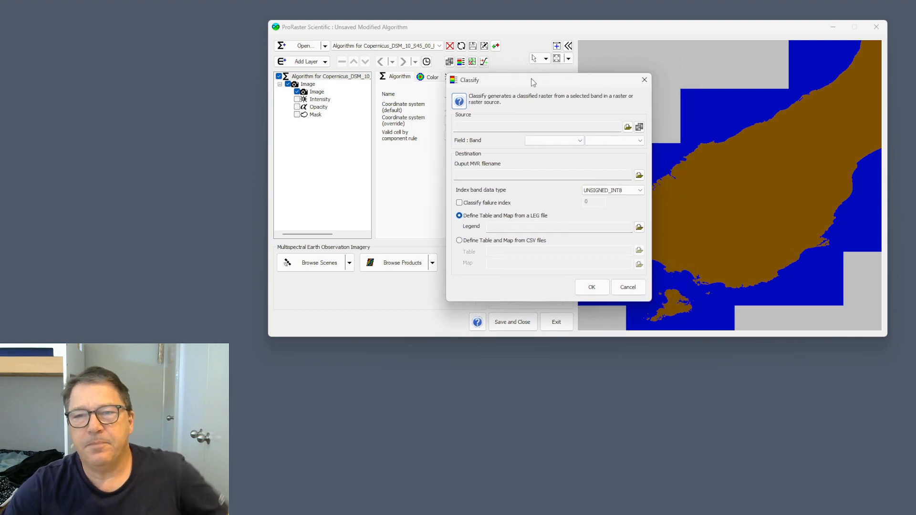